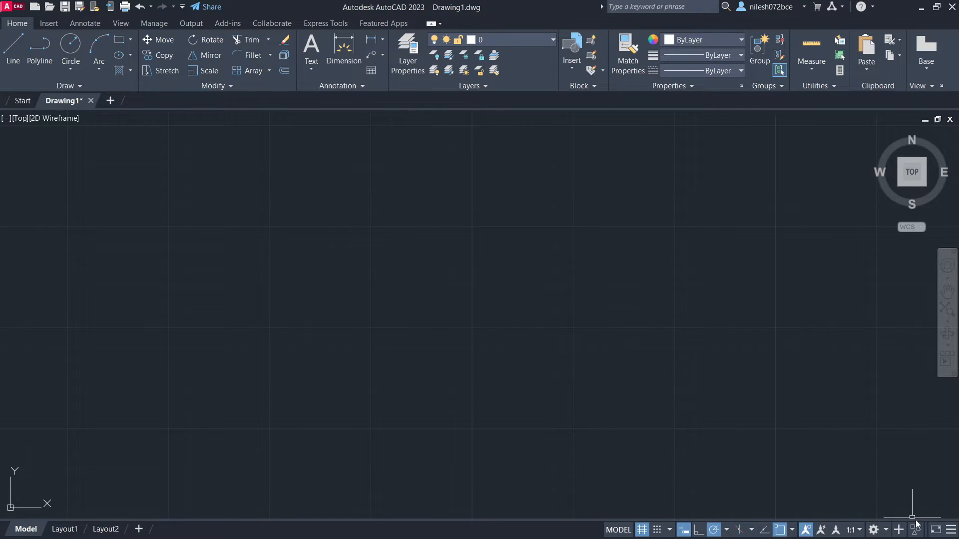
- Hide and restore the Grid and Snap Mode entries in the status bar customization list
{"action": "left_click", "coordinate": [950, 529]}
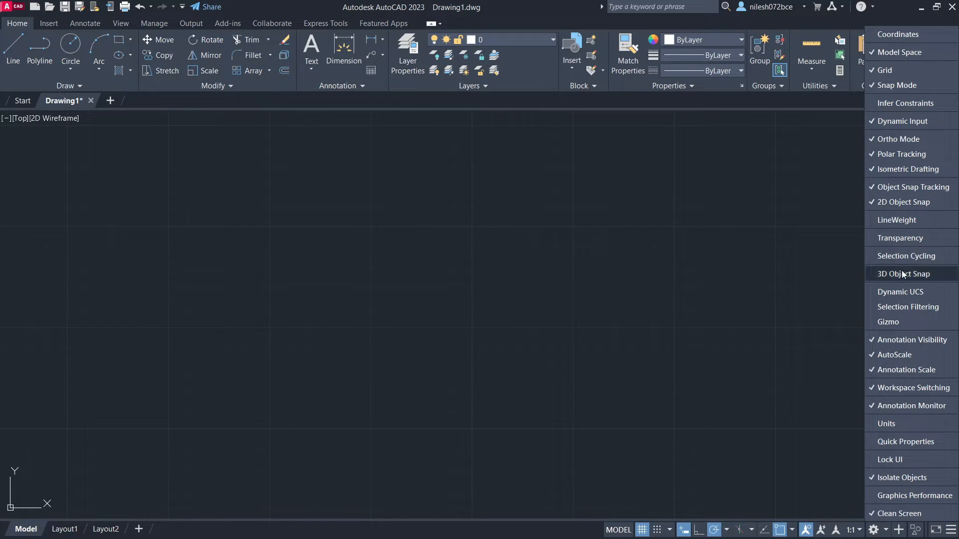
{"action": "left_click", "coordinate": [889, 73]}
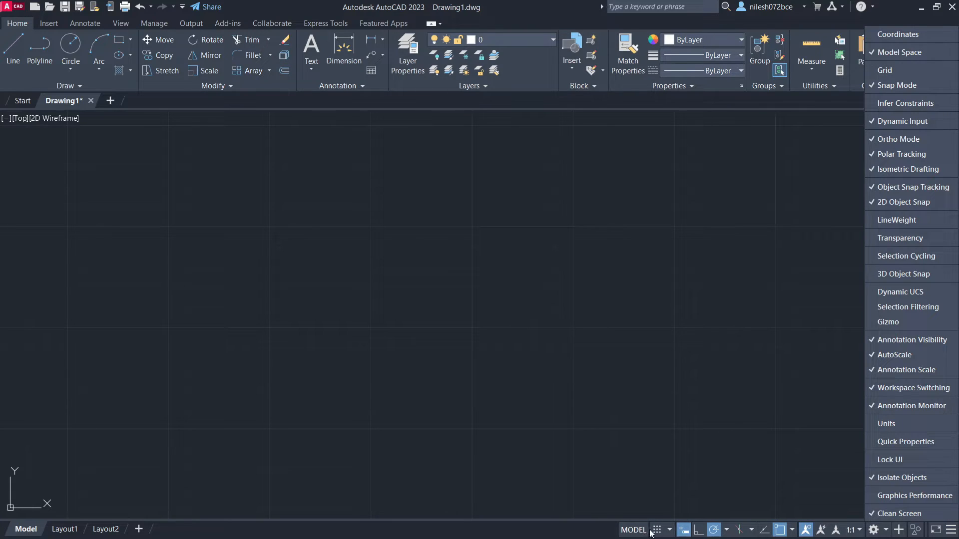
{"action": "left_click", "coordinate": [876, 70]}
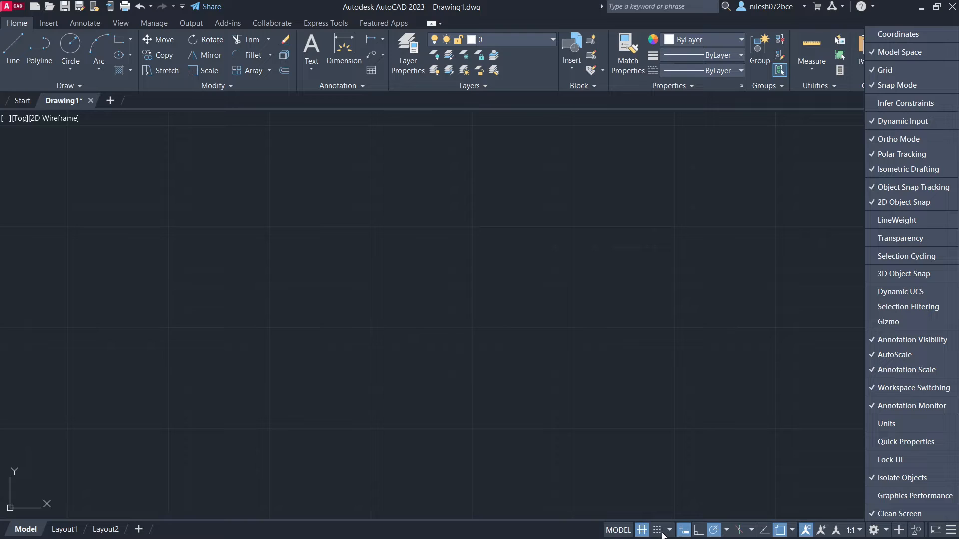
{"action": "left_click", "coordinate": [898, 88]}
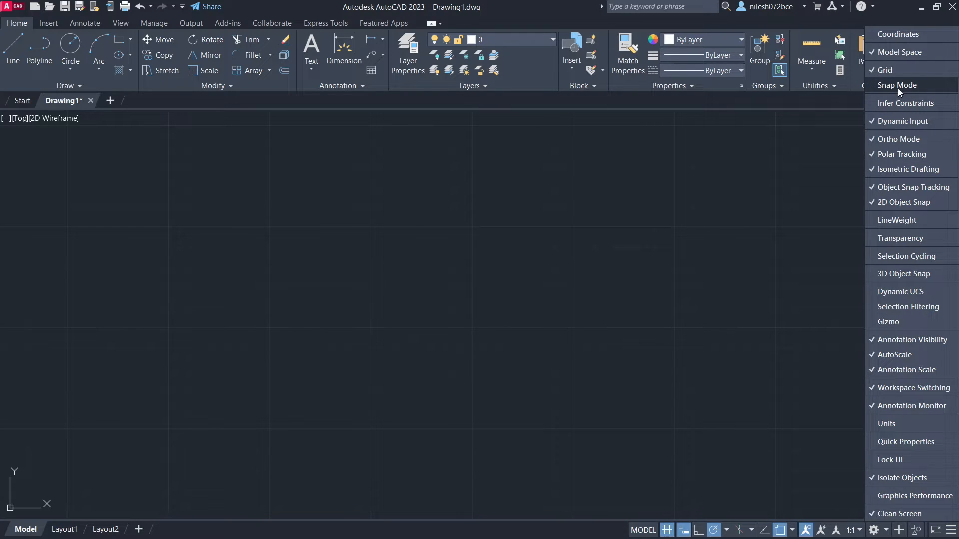
{"action": "left_click", "coordinate": [898, 88]}
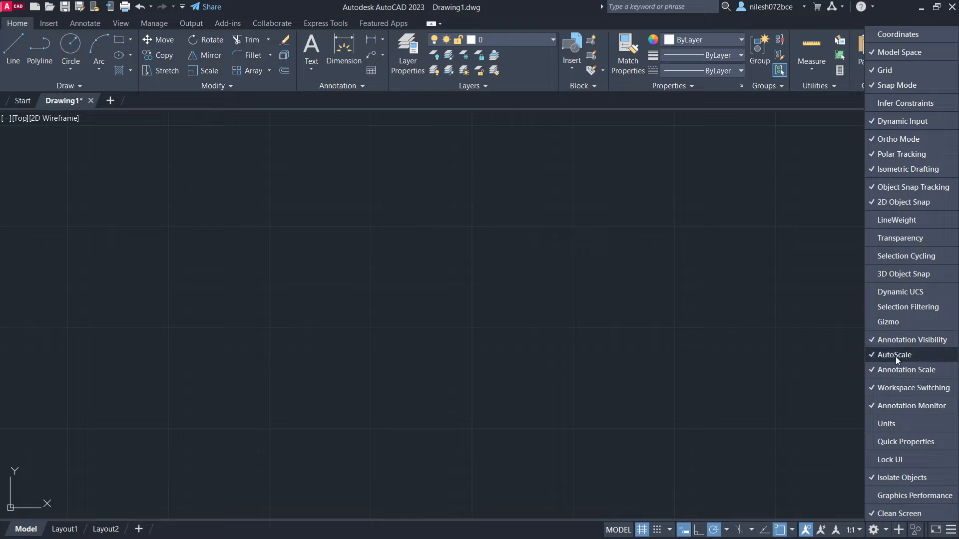
{"action": "left_click", "coordinate": [950, 530]}
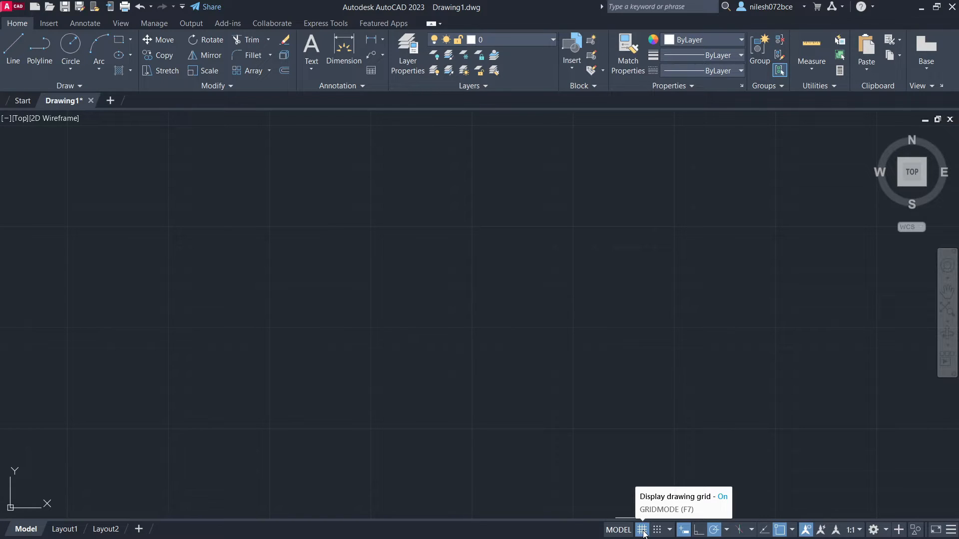
- Toggle the drawing grid display off and on several times, leaving it on
{"action": "left_click", "coordinate": [642, 530]}
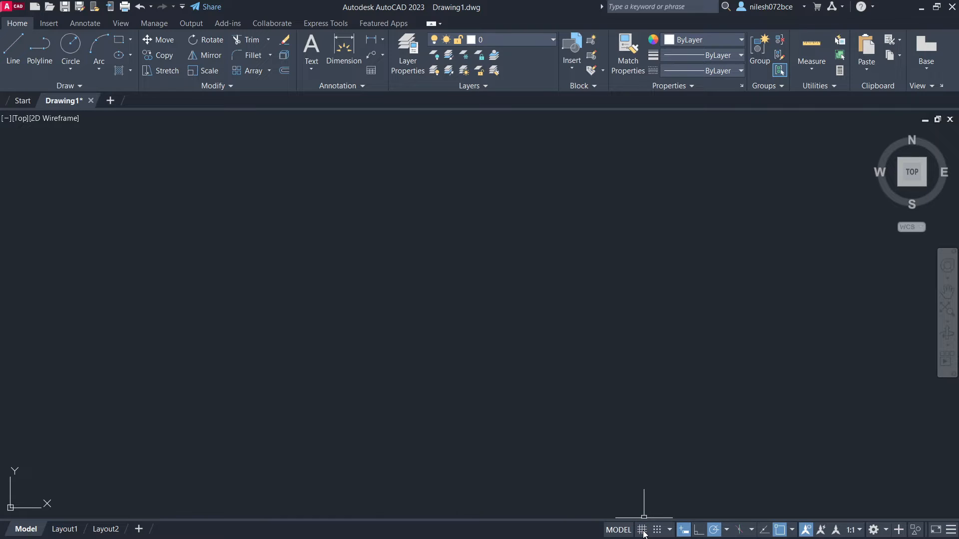
{"action": "left_click", "coordinate": [643, 531]}
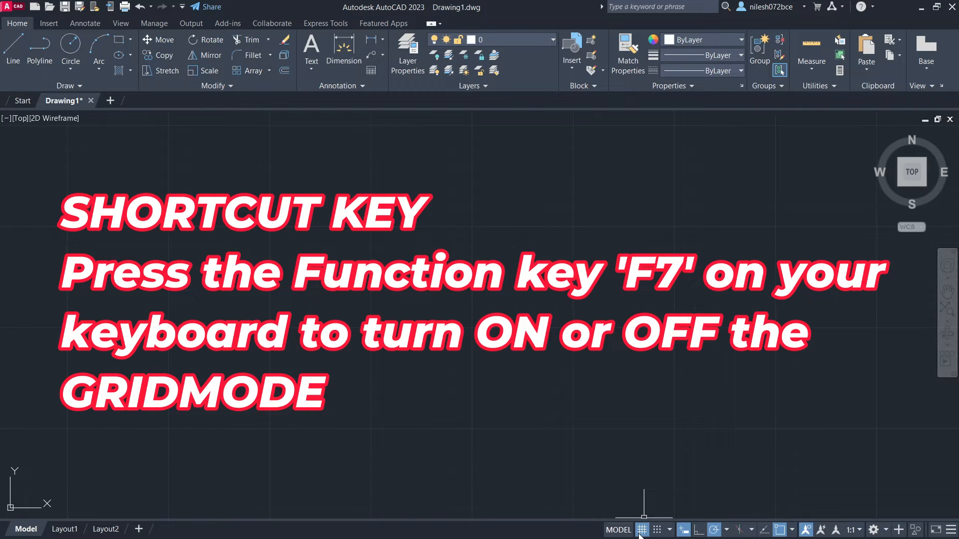
{"action": "left_click", "coordinate": [641, 532]}
{"action": "left_click", "coordinate": [641, 531]}
{"action": "key", "text": "F7"}
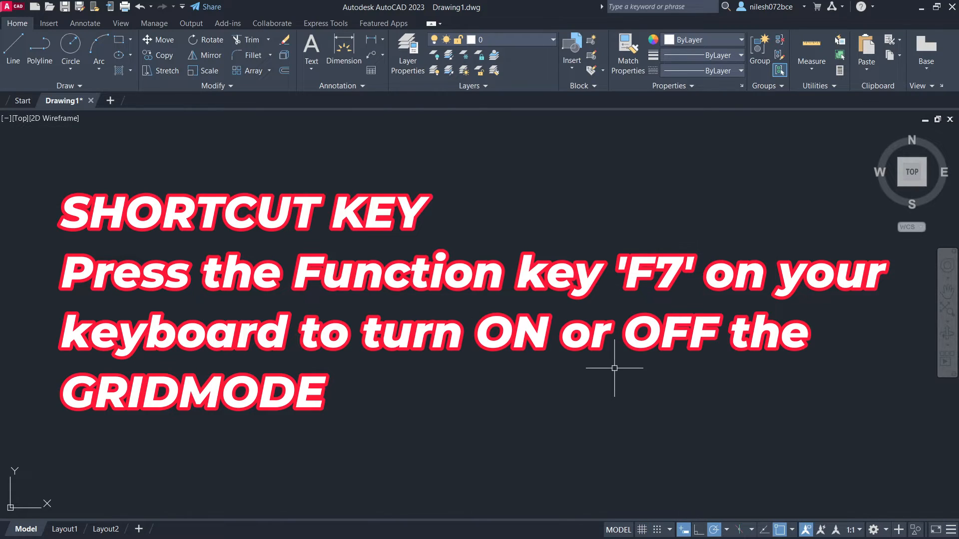
{"action": "key", "text": "F7"}
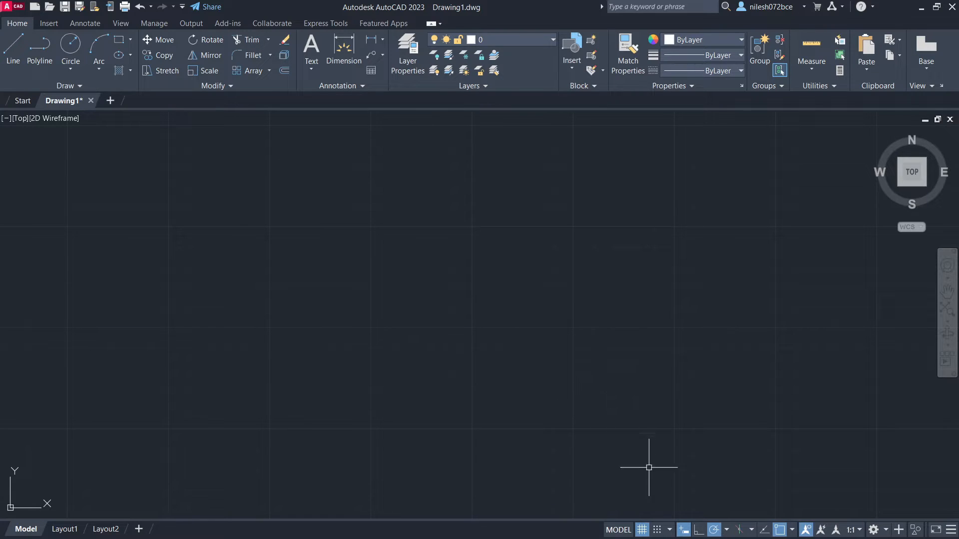
{"action": "left_click", "coordinate": [642, 530]}
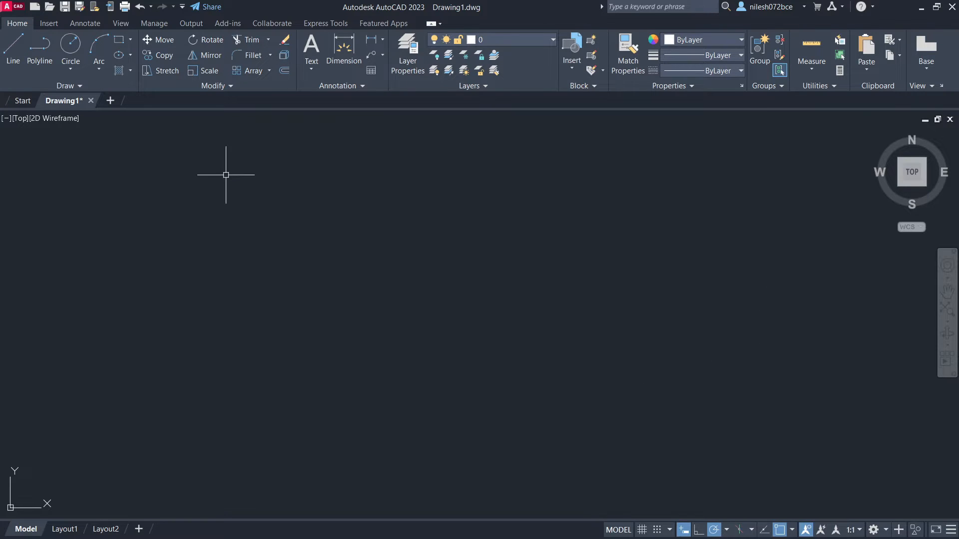
{"action": "left_click", "coordinate": [643, 528]}
- Draw a rectangle about 3.9 units high from four connected lines with an overhanging upper line, toggling the grid off and back on
{"action": "left_click", "coordinate": [12, 59]}
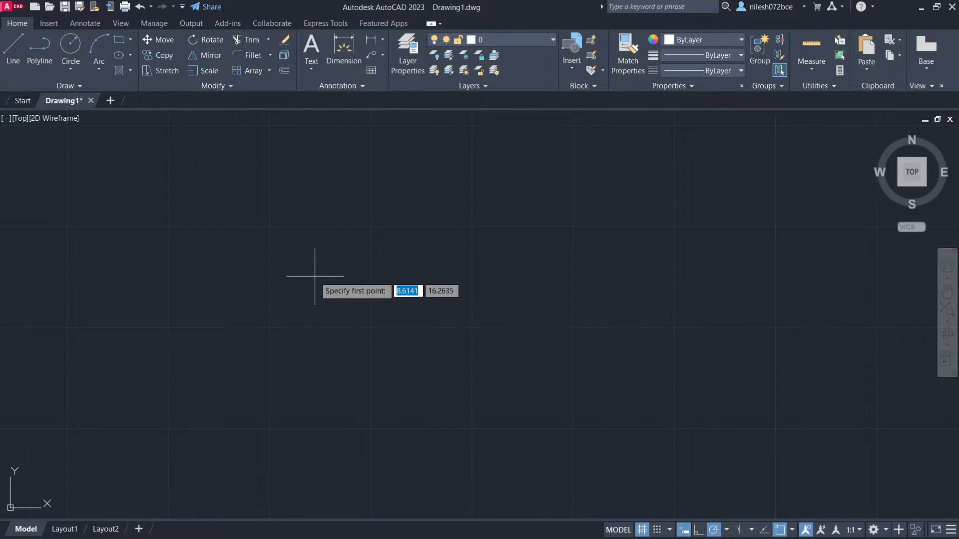
{"action": "left_click", "coordinate": [314, 277]}
{"action": "left_click", "coordinate": [606, 277]}
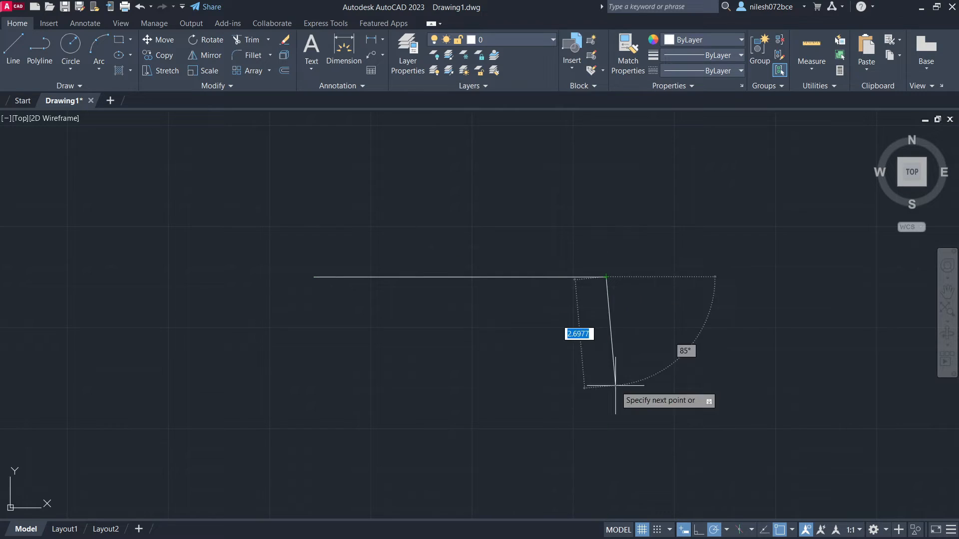
{"action": "left_click", "coordinate": [606, 434]}
{"action": "left_click", "coordinate": [350, 434]}
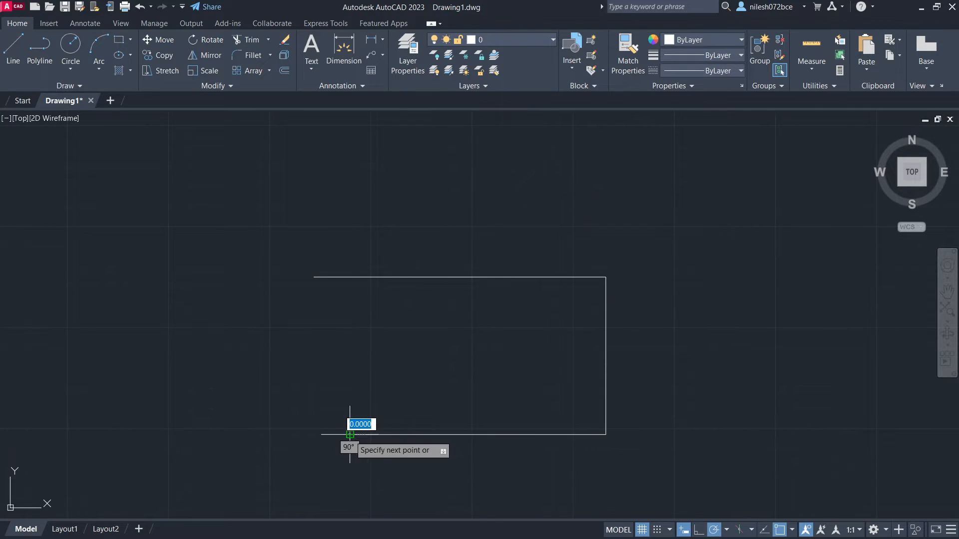
{"action": "left_click", "coordinate": [349, 277]}
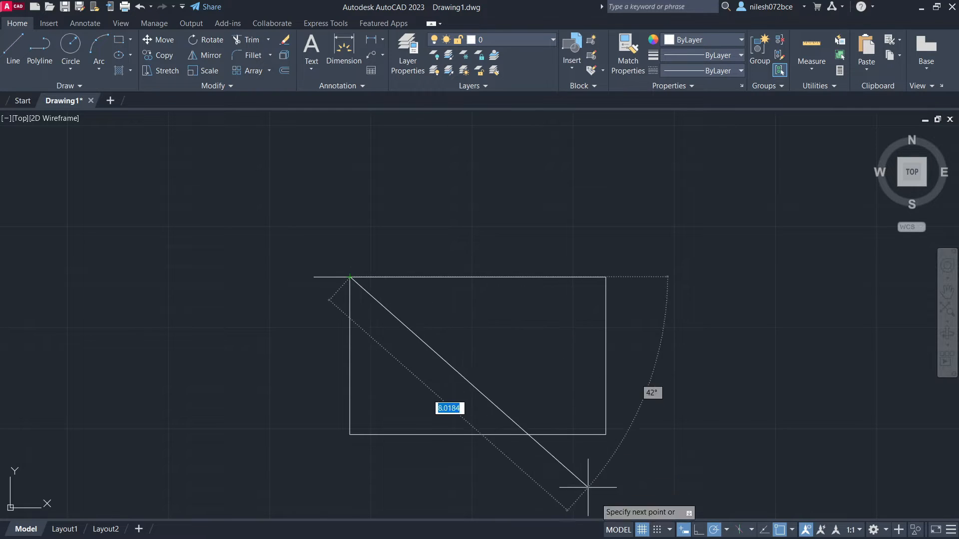
{"action": "left_click", "coordinate": [641, 530]}
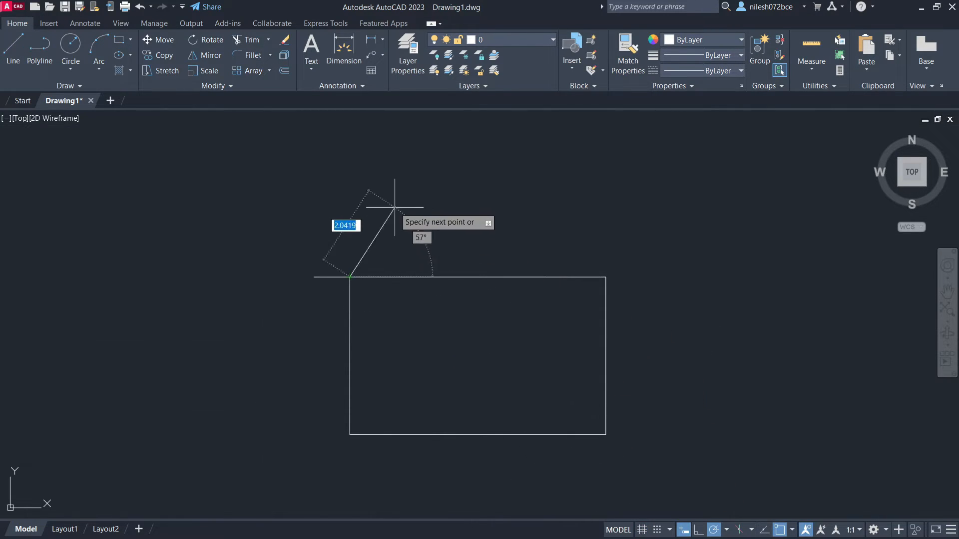
{"action": "key", "text": "Escape"}
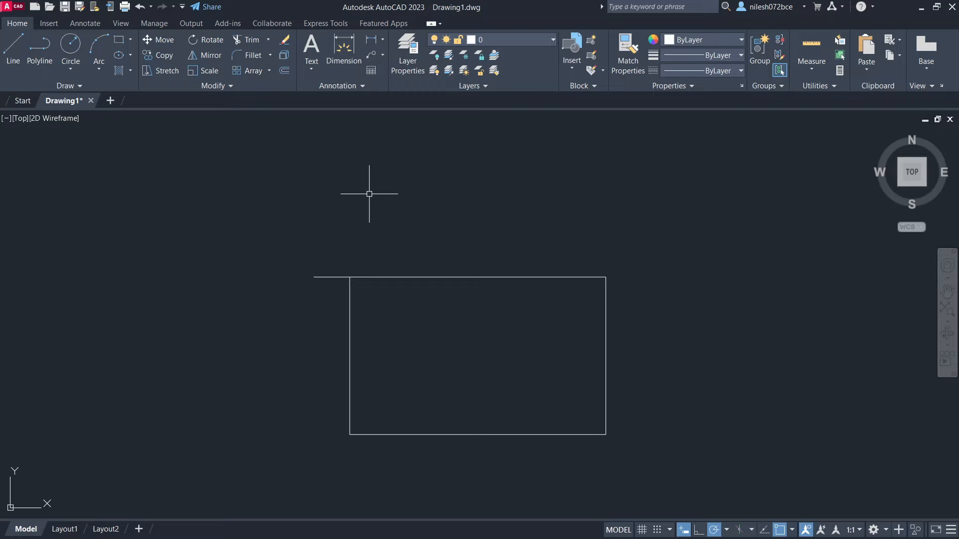
{"action": "left_click", "coordinate": [642, 530]}
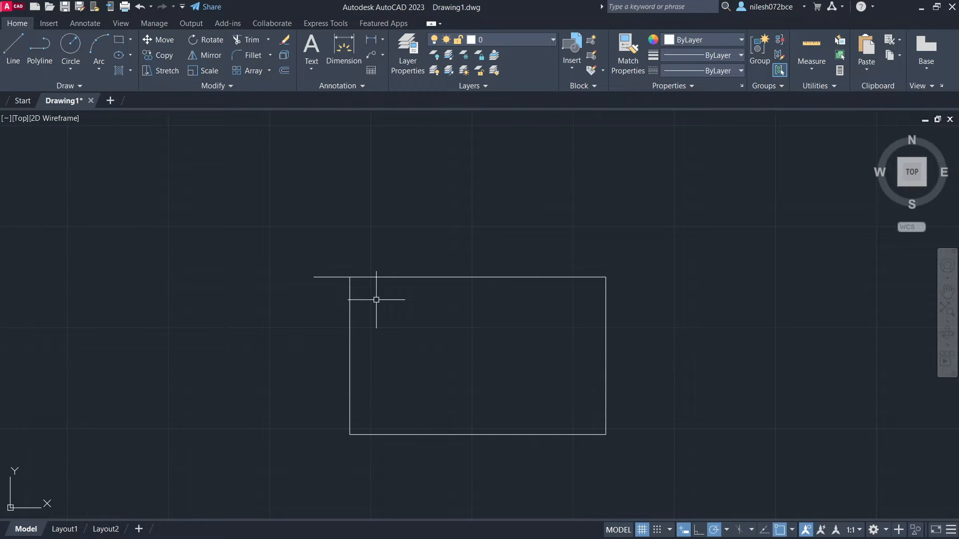
- Set the grid's major line frequency to every 10 in the drafting settings
{"action": "scroll", "coordinate": [376, 300], "scroll_direction": "up", "scroll_amount": 2}
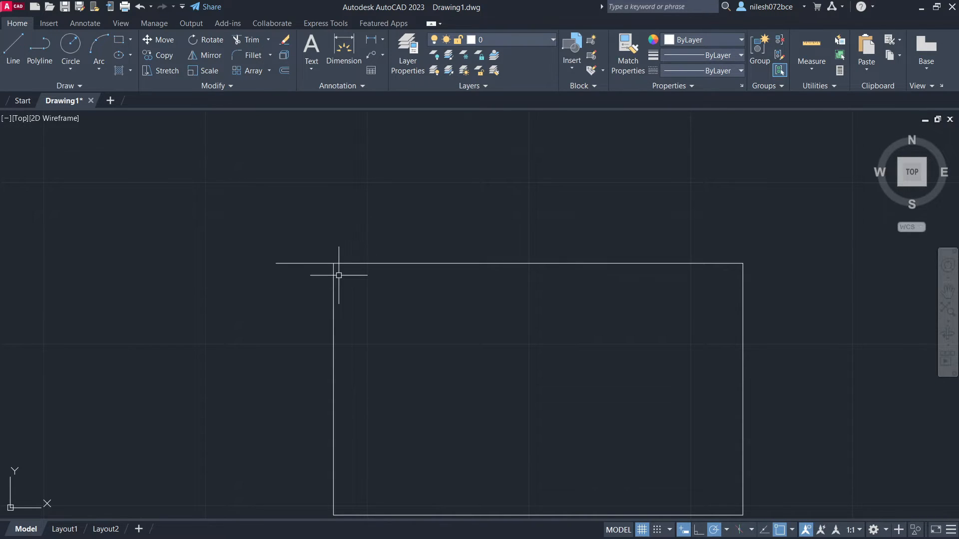
{"action": "scroll", "coordinate": [338, 275], "scroll_direction": "down", "scroll_amount": 2}
{"action": "scroll", "coordinate": [489, 212], "scroll_direction": "up", "scroll_amount": 2}
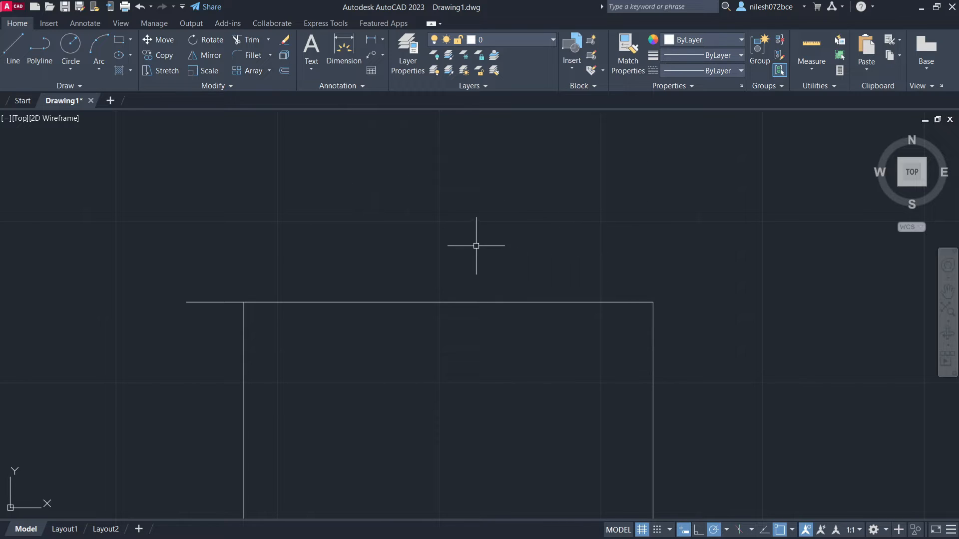
{"action": "right_click", "coordinate": [641, 534]}
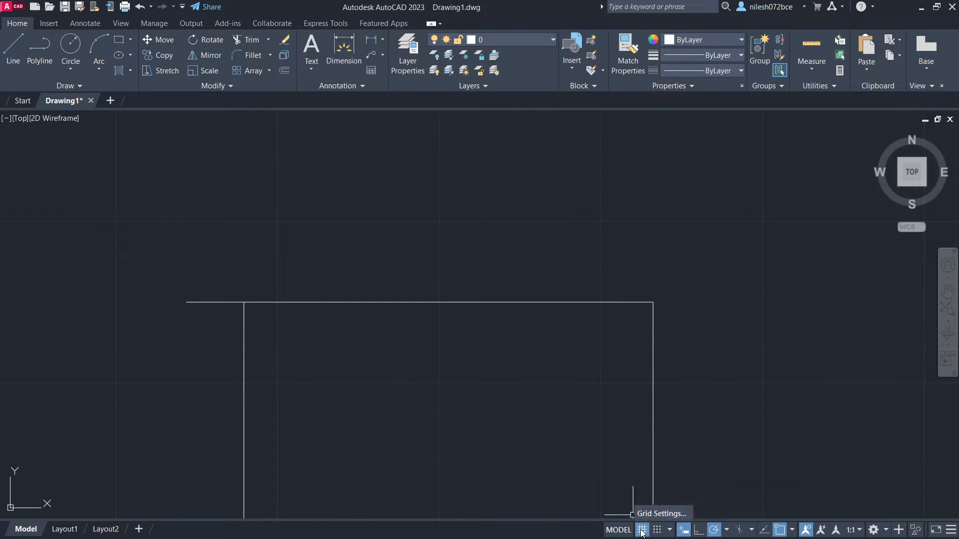
{"action": "left_click", "coordinate": [646, 515]}
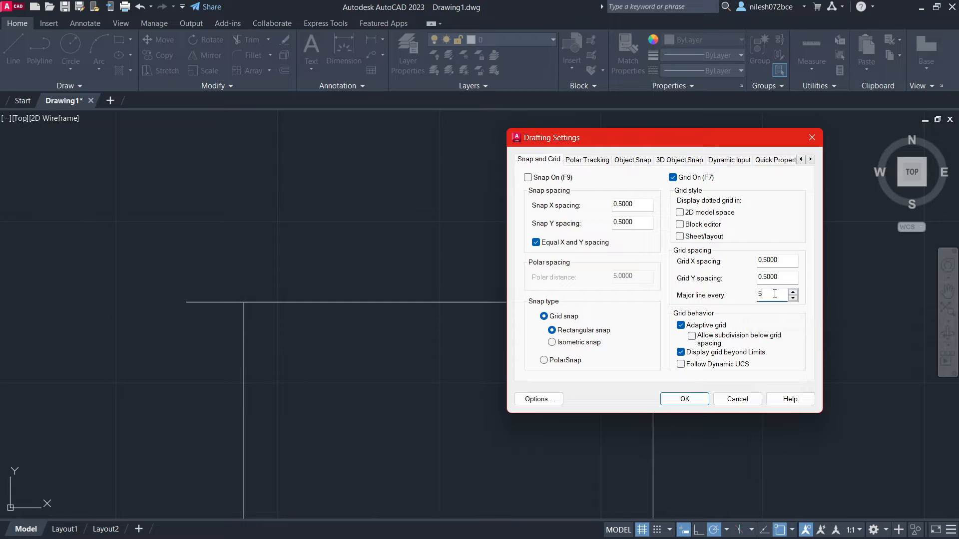
{"action": "key", "text": "BackSpace"}
{"action": "type", "text": "10"}
{"action": "left_click", "coordinate": [685, 399]}
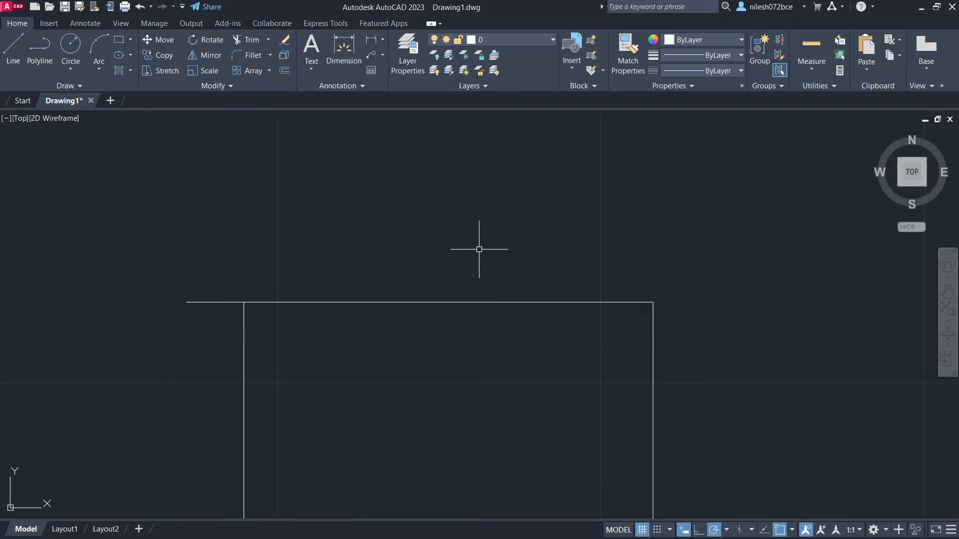
- Set the grid X and Y spacing to 1.0000 in the drafting settings
{"action": "right_click", "coordinate": [643, 530]}
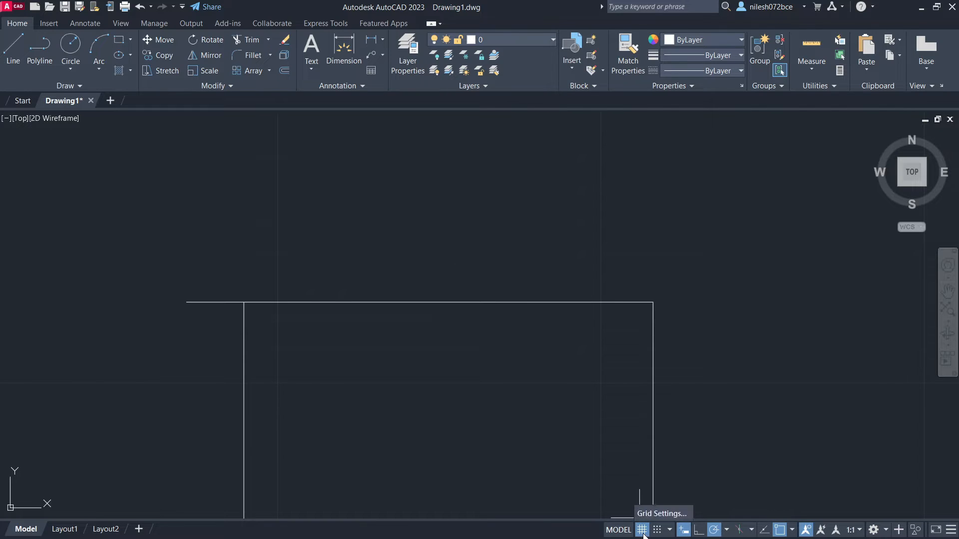
{"action": "left_click", "coordinate": [643, 511]}
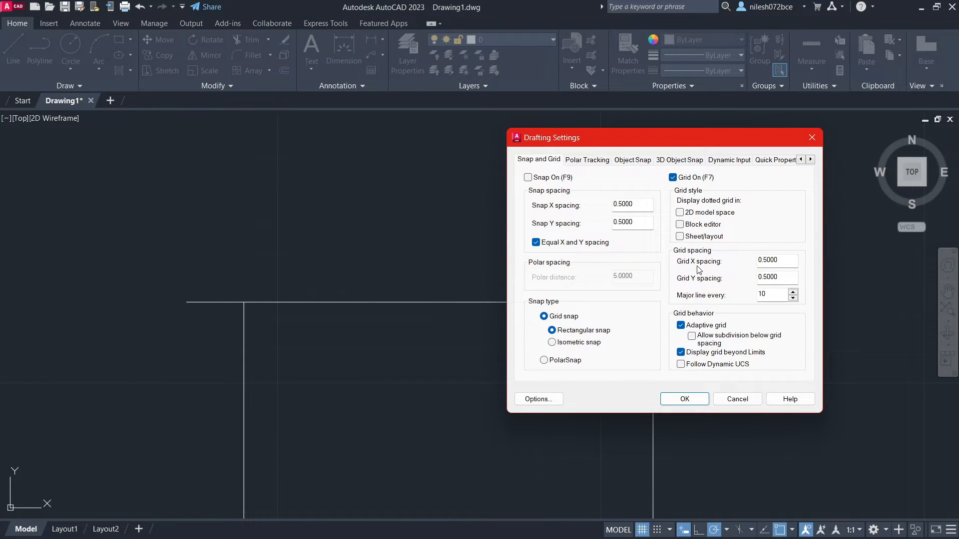
{"action": "double_click", "coordinate": [779, 259]}
{"action": "type", "text": "1.0000"}
{"action": "left_click", "coordinate": [781, 278]}
{"action": "left_click", "coordinate": [684, 399]}
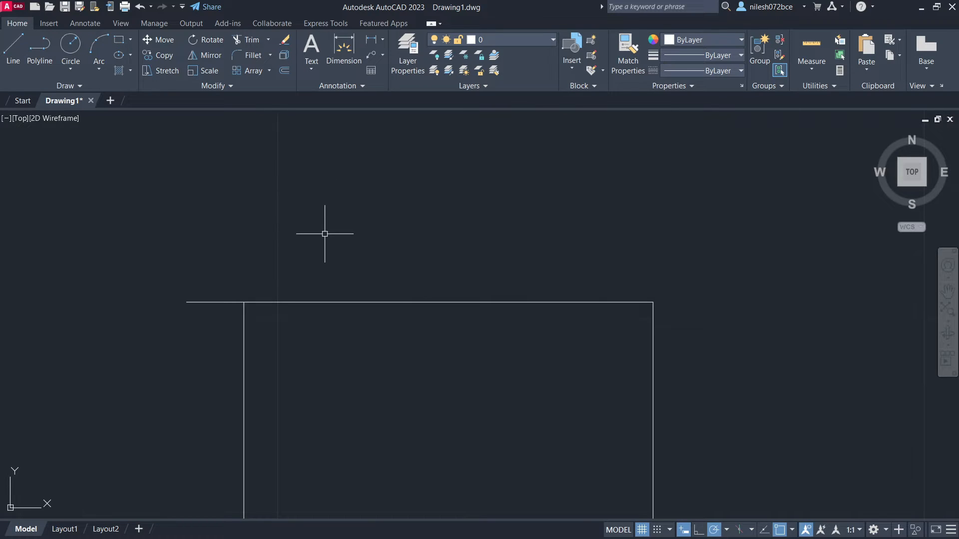
- Set the grid X and Y spacing to 0.5 in the drafting settings
{"action": "right_click", "coordinate": [642, 530]}
{"action": "left_click", "coordinate": [655, 517]}
{"action": "double_click", "coordinate": [772, 260]}
{"action": "type", "text": "0.5"}
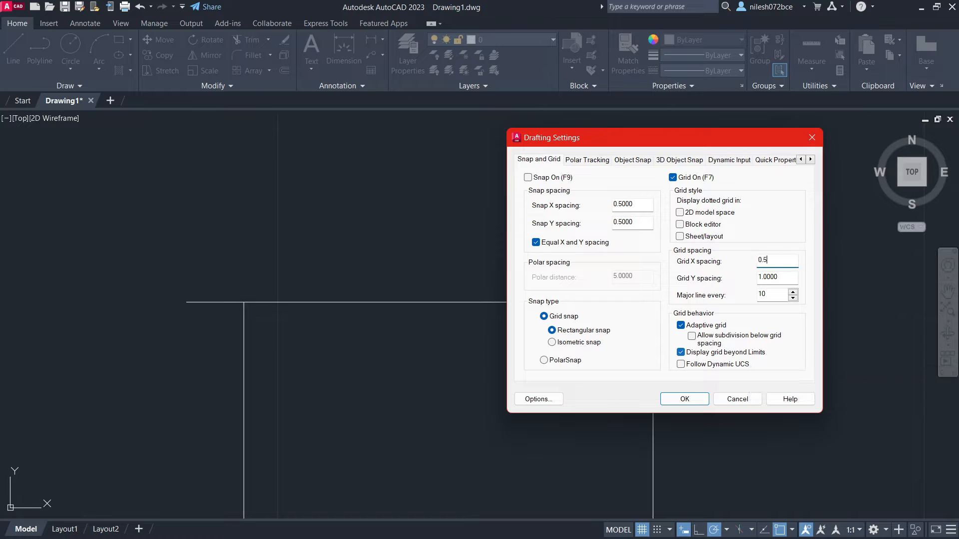
{"action": "left_click", "coordinate": [787, 278]}
{"action": "left_click", "coordinate": [664, 399]}
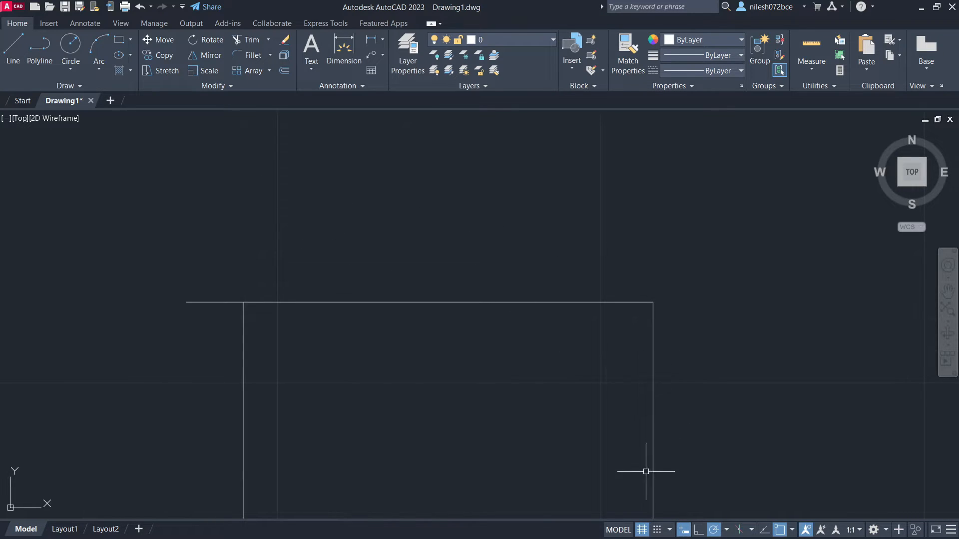
- Set the grid's major line frequency to every 5 in the drafting settings
{"action": "right_click", "coordinate": [644, 531]}
{"action": "left_click", "coordinate": [660, 513]}
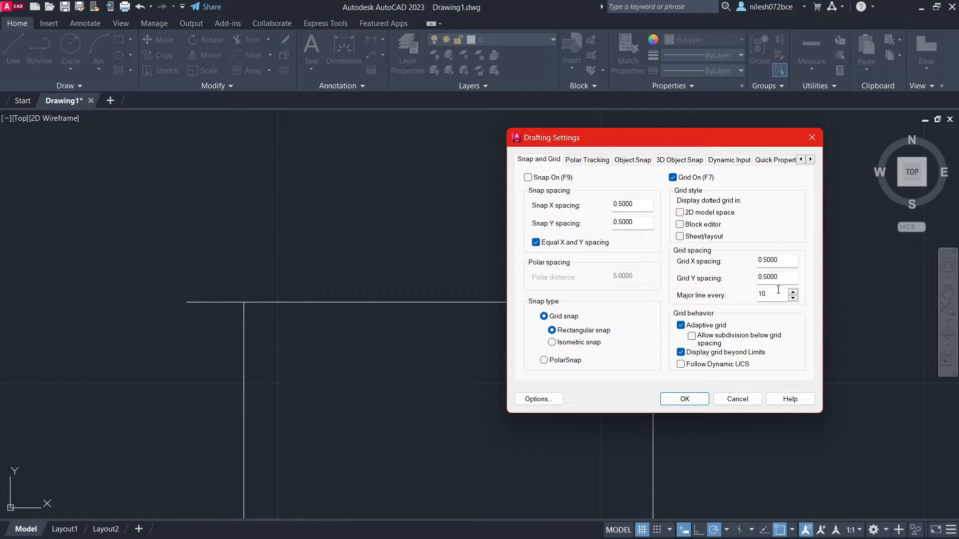
{"action": "left_click_drag", "start_coordinate": [774, 295], "coordinate": [756, 298]}
{"action": "type", "text": "5"}
{"action": "left_click", "coordinate": [704, 402]}
- With snap mode off, draw a closed triangle above the rectangle with a horizontal base about 3.58 units long
{"action": "scroll", "coordinate": [571, 371], "scroll_direction": "down", "scroll_amount": 4}
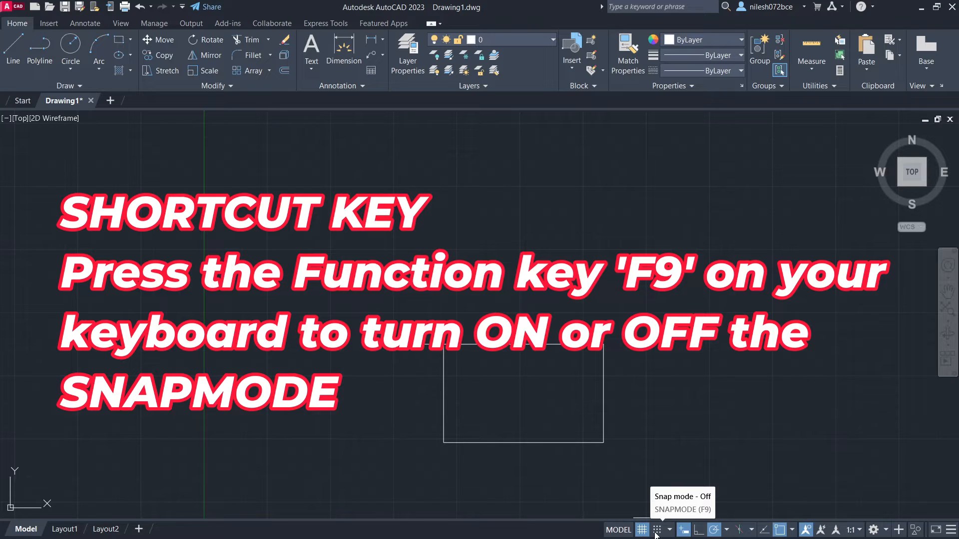
{"action": "left_click", "coordinate": [655, 534]}
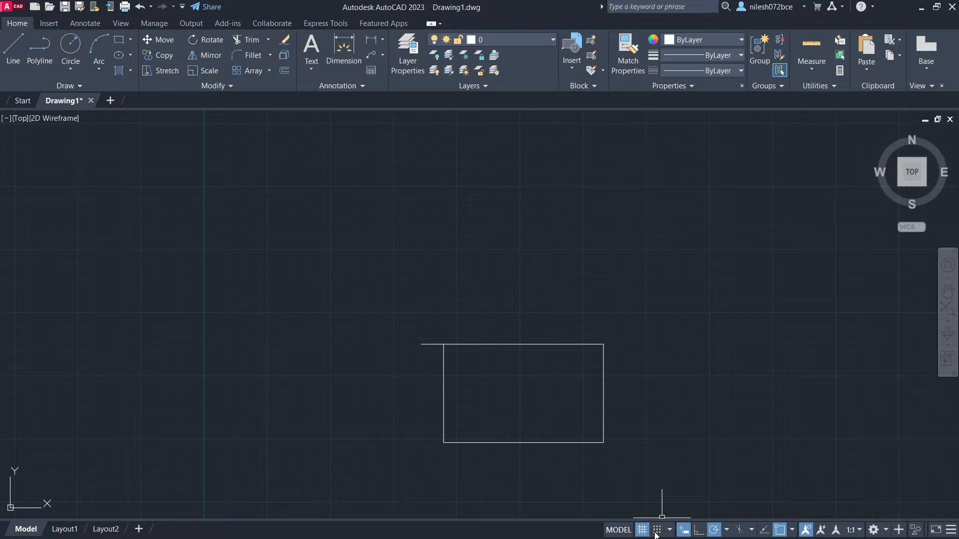
{"action": "scroll", "coordinate": [488, 275], "scroll_direction": "up", "scroll_amount": 4}
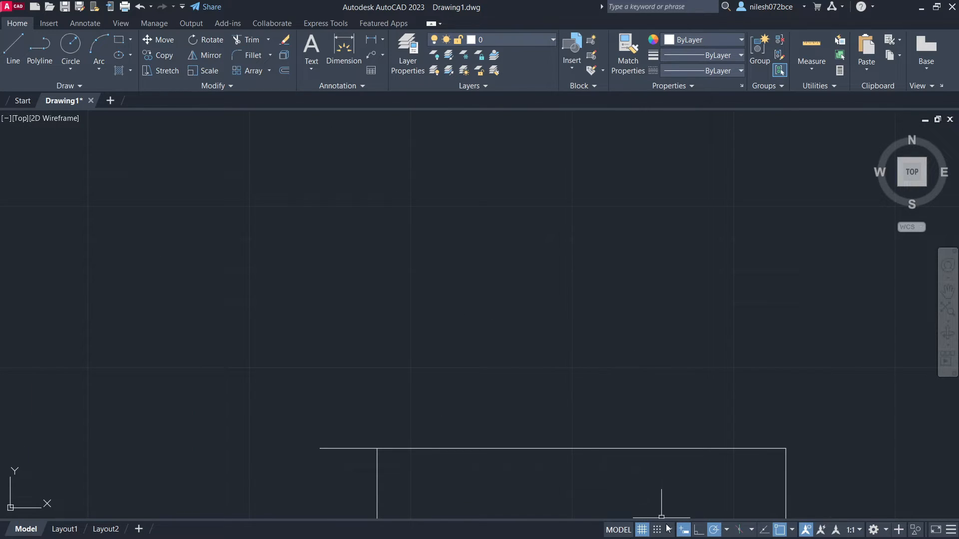
{"action": "left_click", "coordinate": [13, 48]}
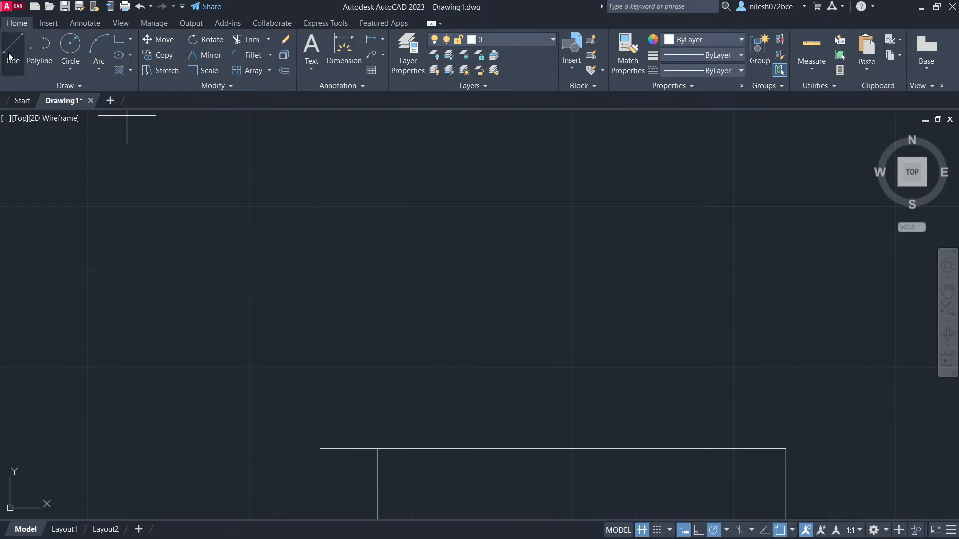
{"action": "left_click", "coordinate": [294, 288]}
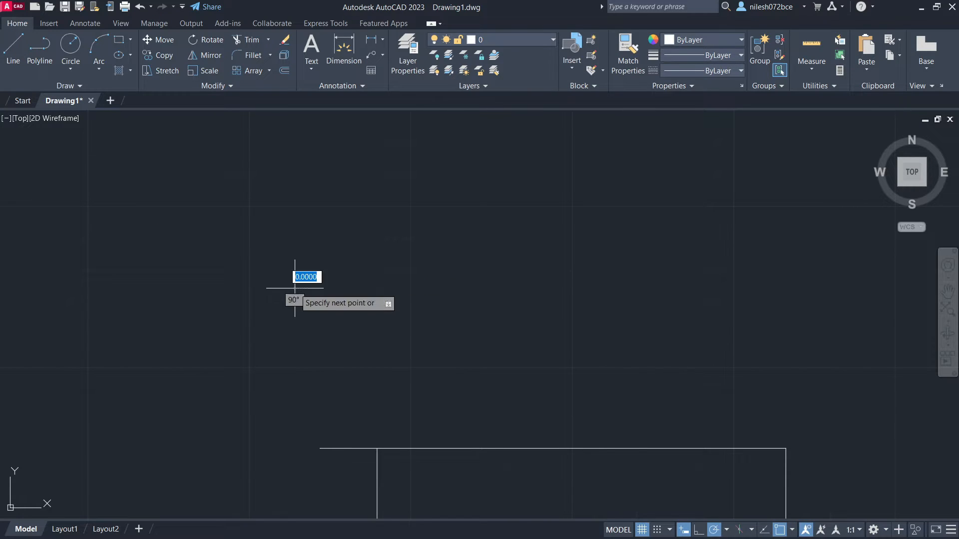
{"action": "left_click", "coordinate": [524, 288]}
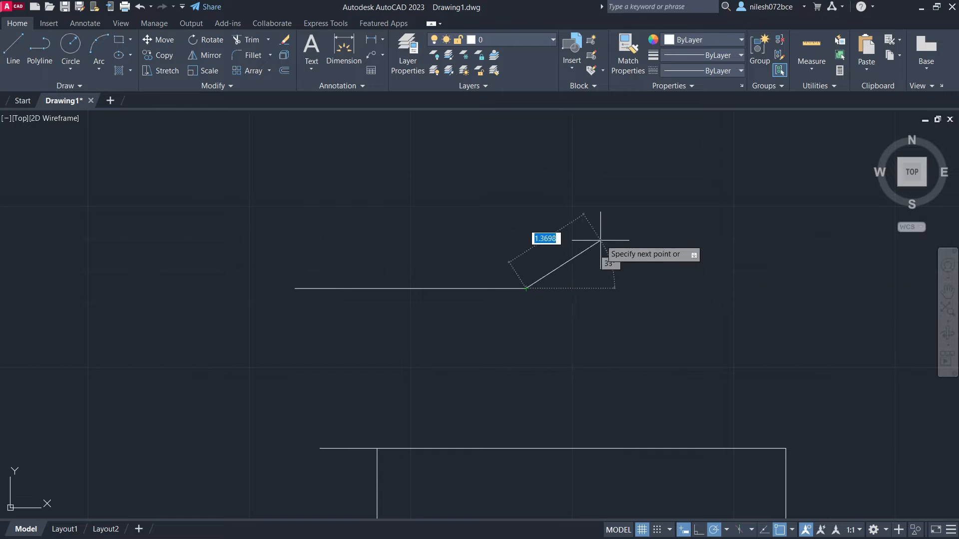
{"action": "left_click", "coordinate": [423, 250]}
{"action": "left_click", "coordinate": [294, 288]}
{"action": "key", "text": "Escape"}
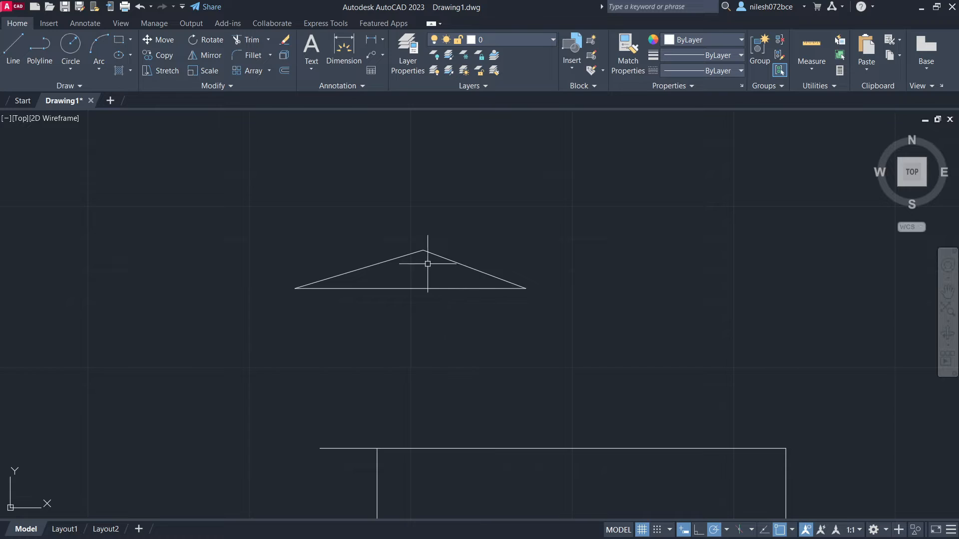
- Turn on snap mode and draw a closed right triangle 2 units wide and 0.5 units high above the first triangle, retracing its horizontal edge
{"action": "left_click", "coordinate": [657, 529]}
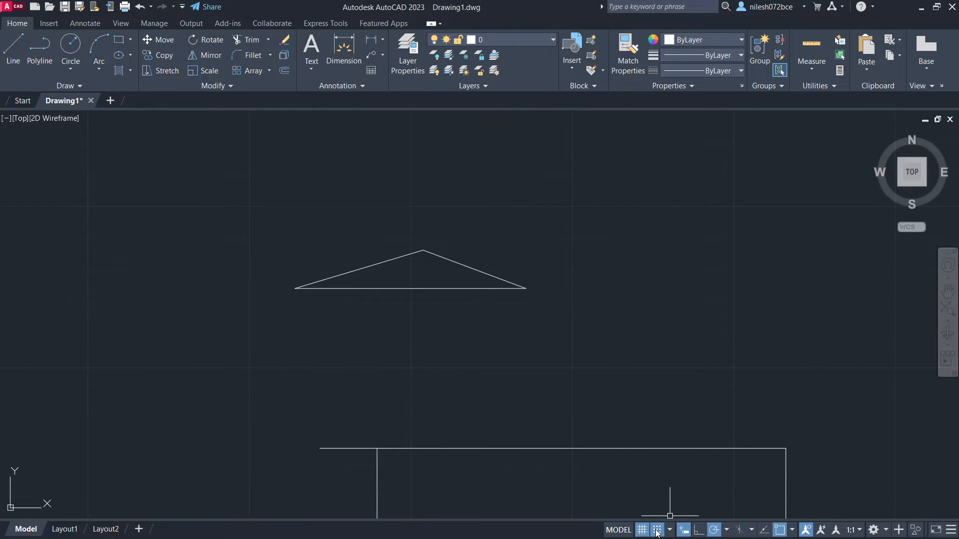
{"action": "scroll", "coordinate": [440, 278], "scroll_direction": "up", "scroll_amount": 2}
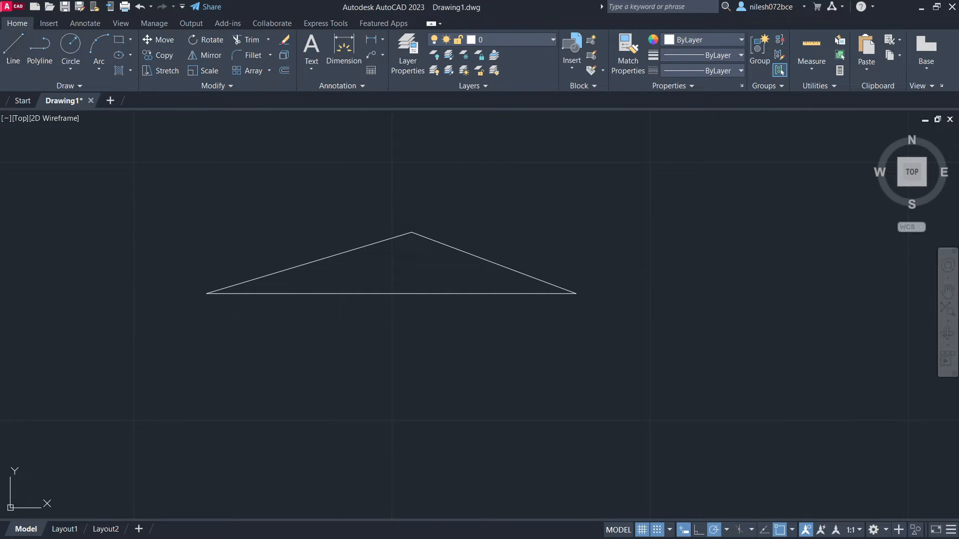
{"action": "left_click", "coordinate": [13, 49]}
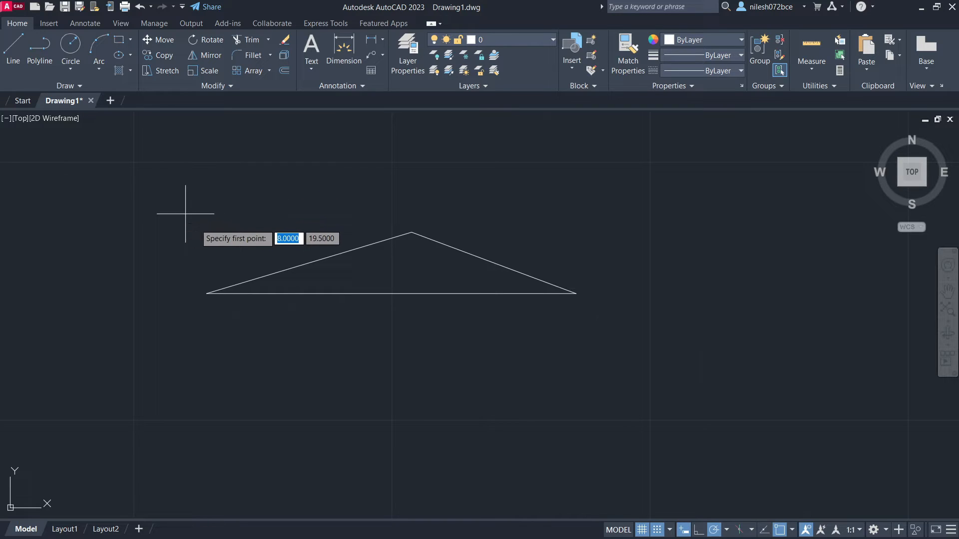
{"action": "left_click", "coordinate": [185, 162]}
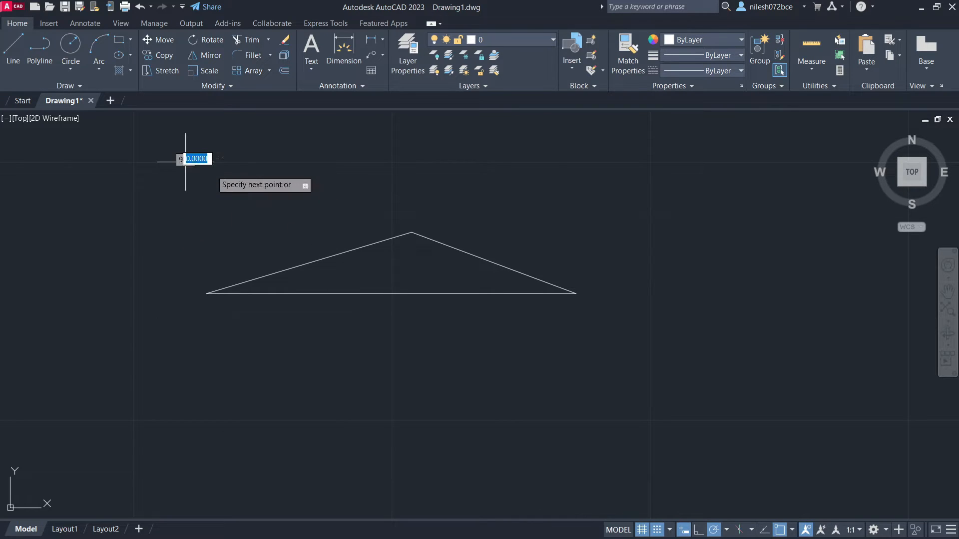
{"action": "left_click", "coordinate": [392, 162]}
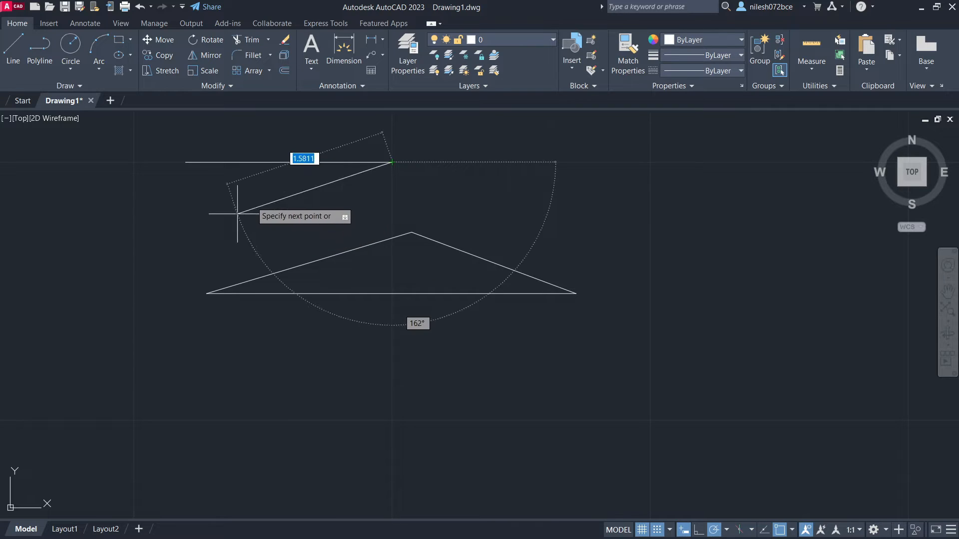
{"action": "left_click", "coordinate": [185, 214]}
{"action": "left_click", "coordinate": [185, 162]}
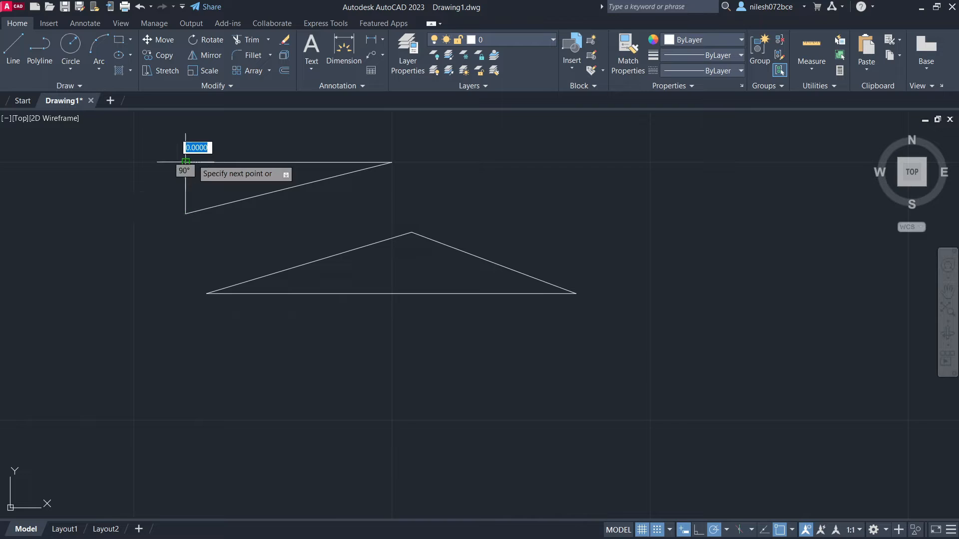
{"action": "left_click", "coordinate": [392, 162]}
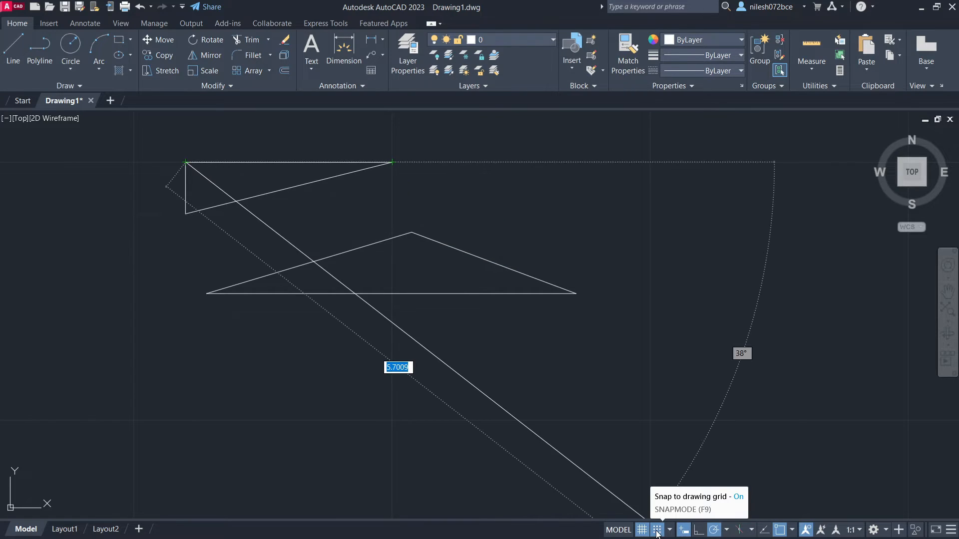
- Turn off snap mode and continue the line from the right triangle's corner as a freehand zigzag ending in a short horizontal segment
{"action": "left_click", "coordinate": [646, 519]}
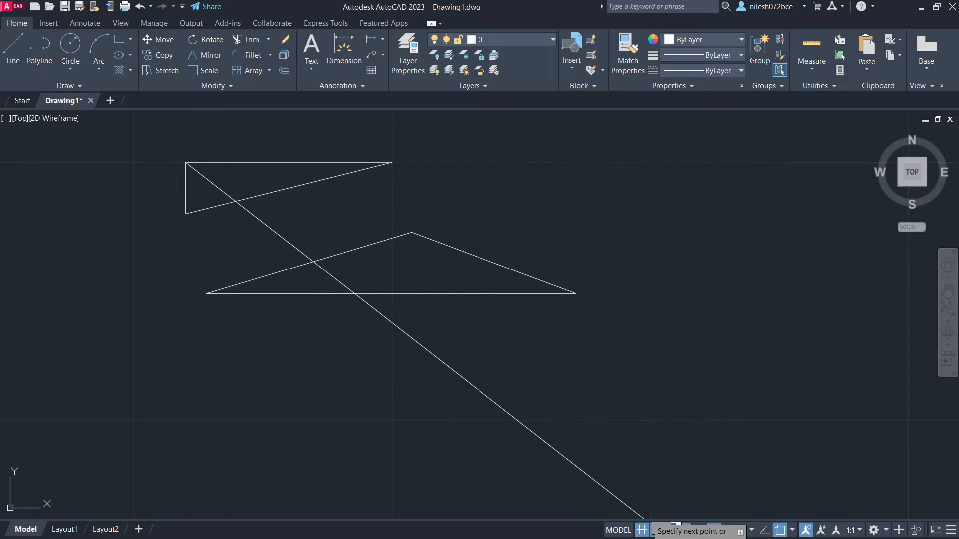
{"action": "left_click", "coordinate": [520, 233]}
{"action": "left_click", "coordinate": [522, 183]}
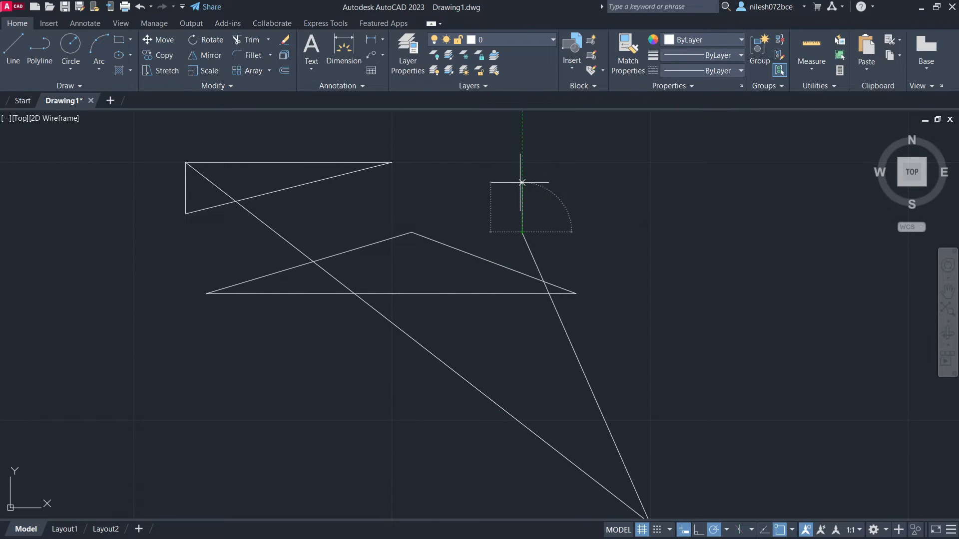
{"action": "left_click", "coordinate": [475, 191]}
{"action": "left_click", "coordinate": [468, 143]}
{"action": "left_click", "coordinate": [548, 143]}
{"action": "left_click", "coordinate": [616, 242]}
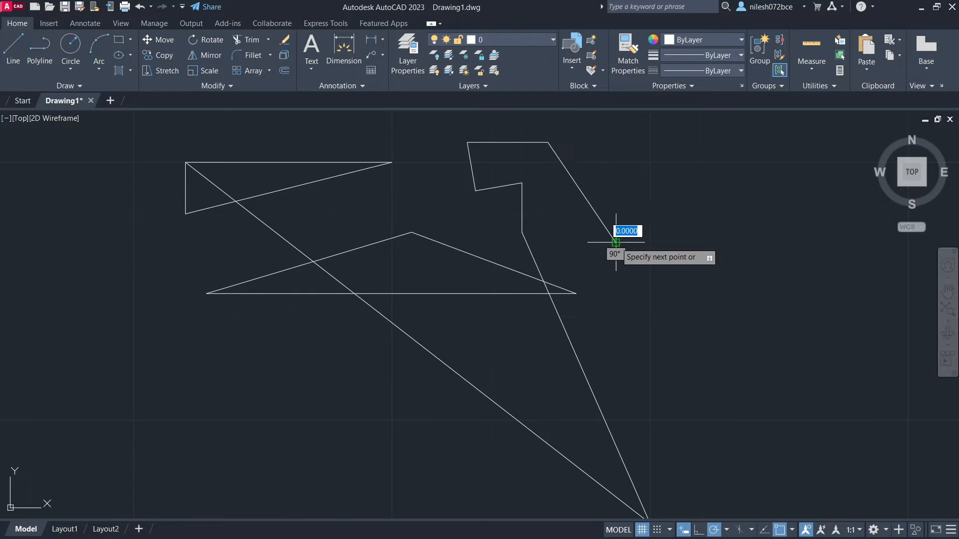
{"action": "left_click", "coordinate": [694, 243]}
{"action": "left_click", "coordinate": [676, 197]}
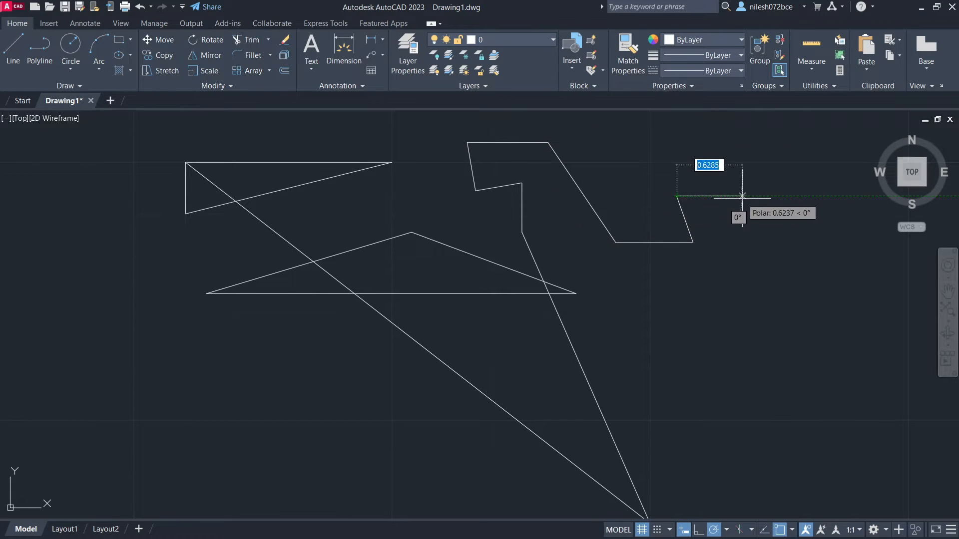
{"action": "left_click", "coordinate": [732, 197]}
{"action": "key", "text": "Return"}
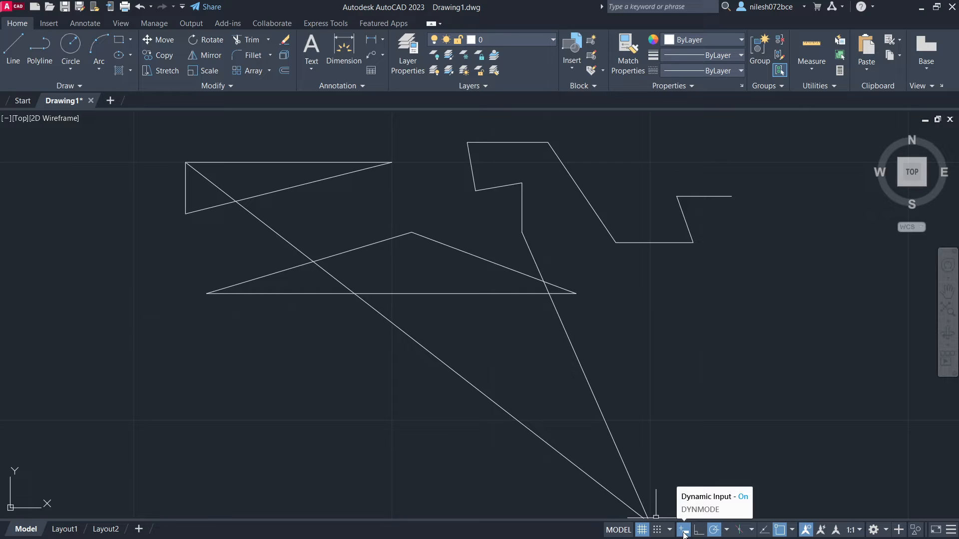
- Remove the Dynamic Input control from the status bar customization and add it back
{"action": "left_click", "coordinate": [952, 532]}
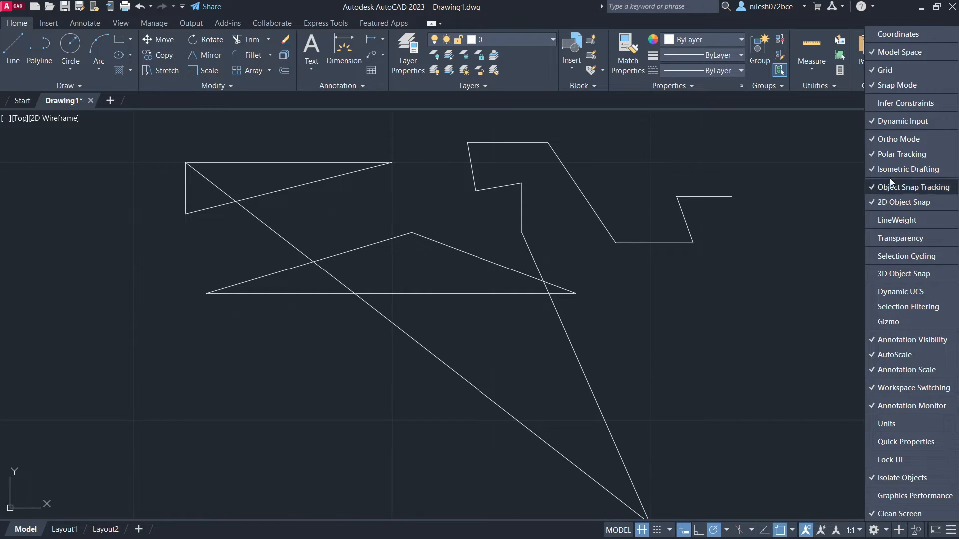
{"action": "left_click", "coordinate": [901, 123]}
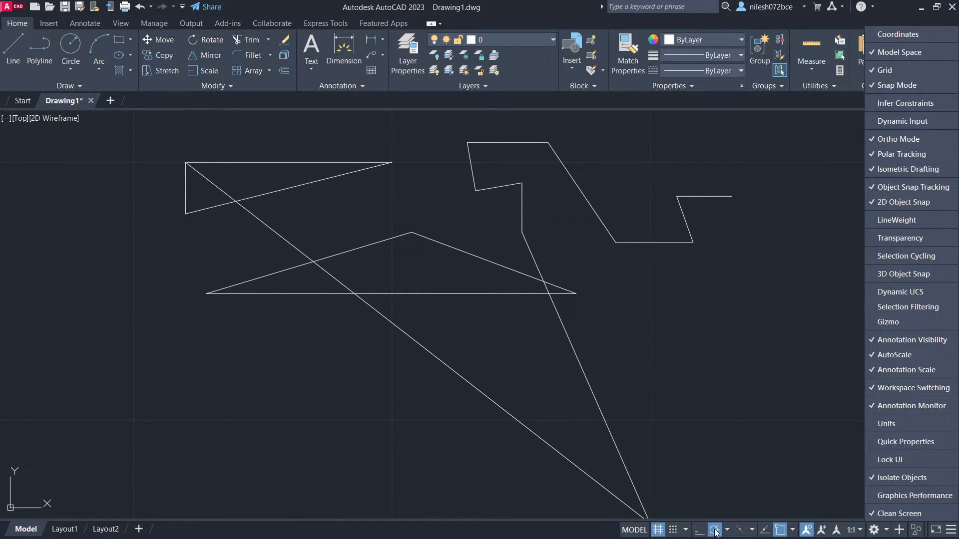
{"action": "left_click", "coordinate": [890, 124]}
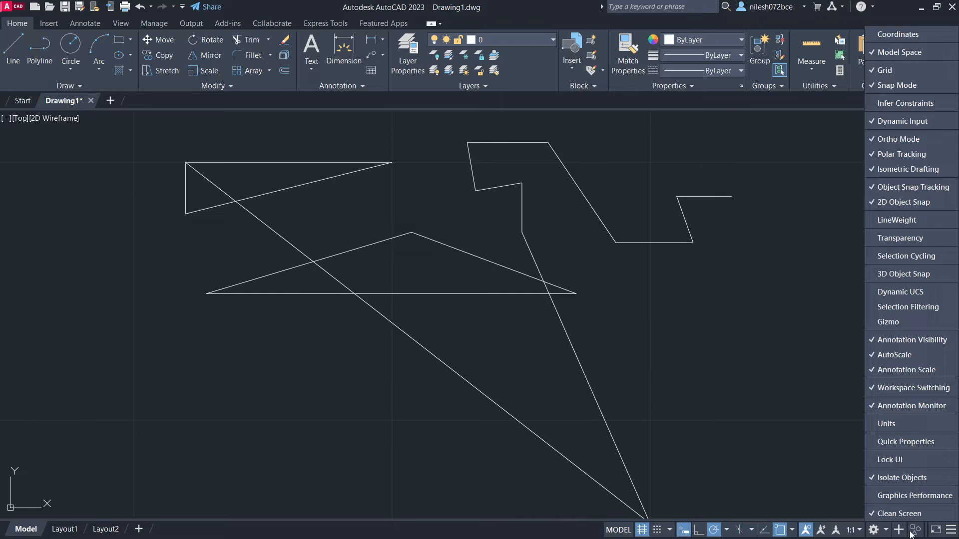
{"action": "left_click", "coordinate": [950, 534]}
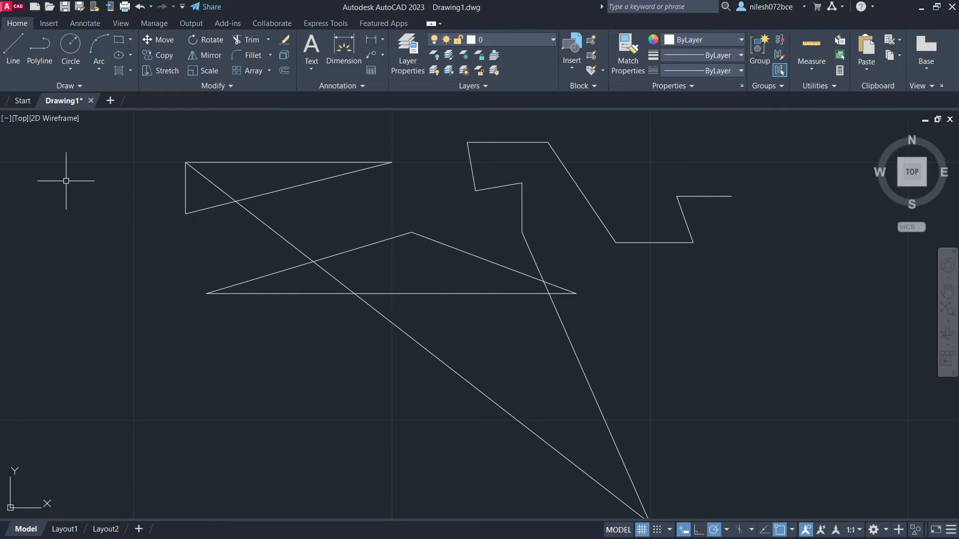
- Using dynamic input, draw a line below the triangles with a first segment about 0.86 units long and a second rising segment of 10 units
{"action": "left_click", "coordinate": [13, 47]}
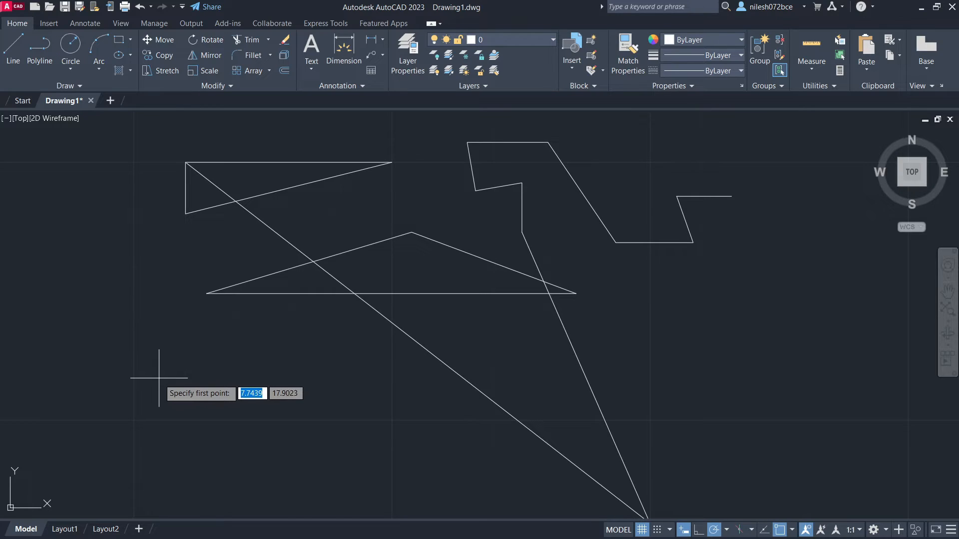
{"action": "left_click", "coordinate": [158, 384]}
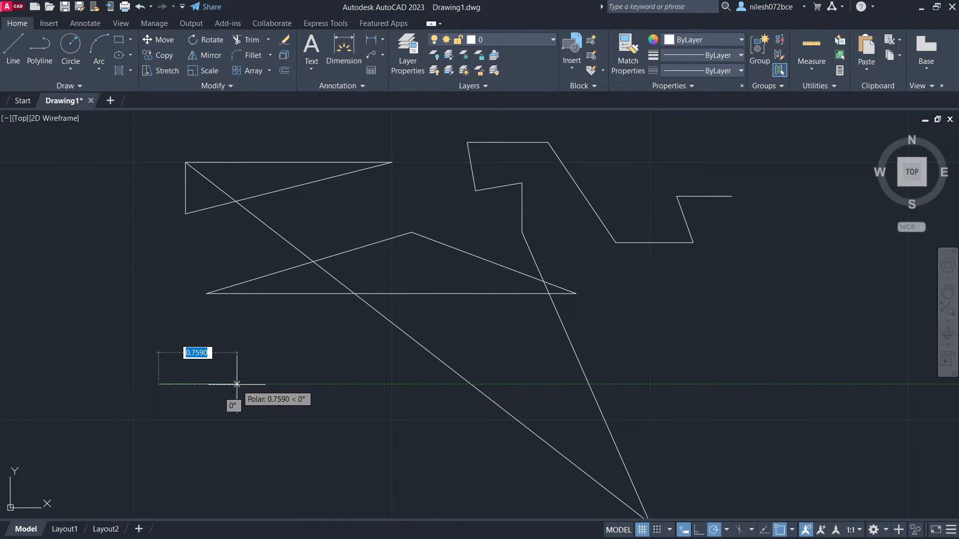
{"action": "left_click", "coordinate": [230, 436]}
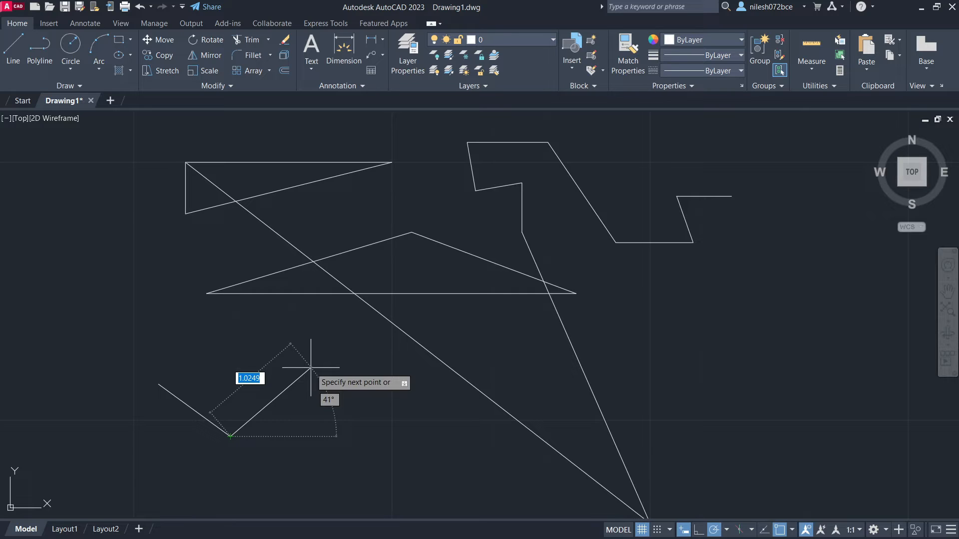
{"action": "type", "text": "10"}
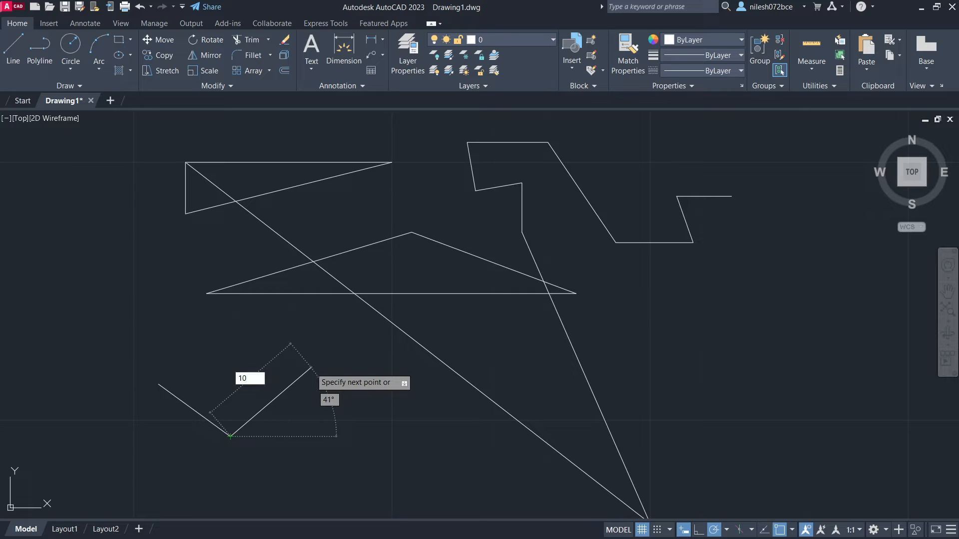
{"action": "key", "text": "Return"}
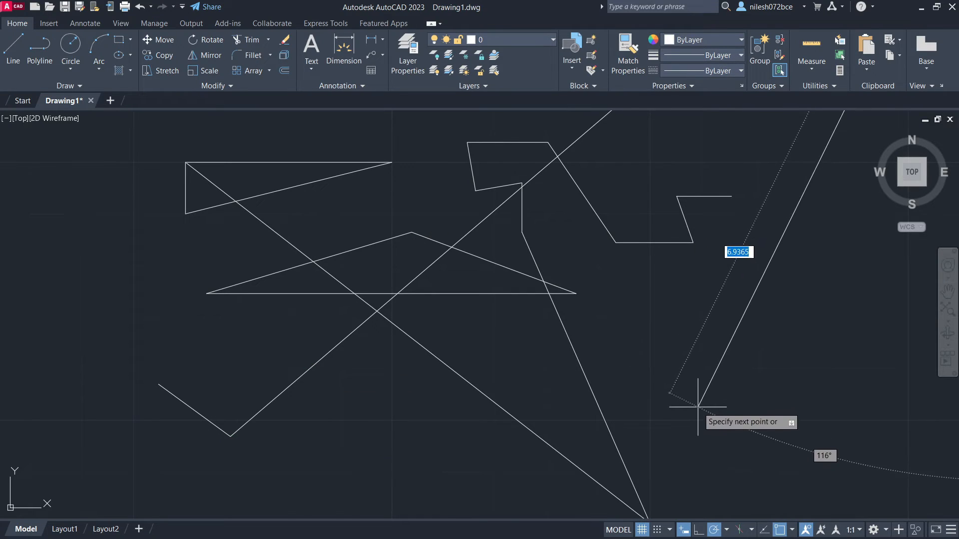
- Add another 10-unit segment running steeply down from the end of the long rising segment
{"action": "scroll", "coordinate": [698, 407], "scroll_direction": "down", "scroll_amount": 4}
{"action": "scroll", "coordinate": [698, 407], "scroll_direction": "up", "scroll_amount": 2}
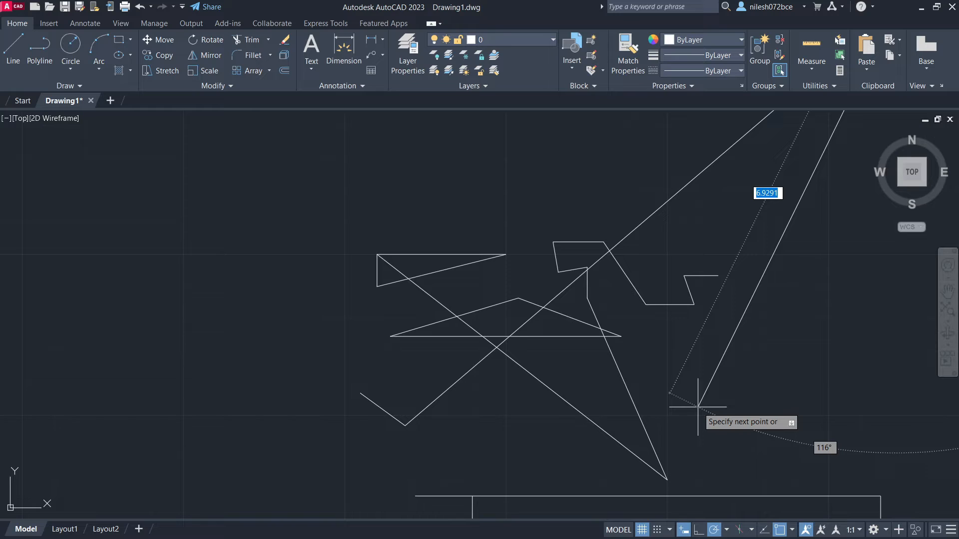
{"action": "type", "text": "10"}
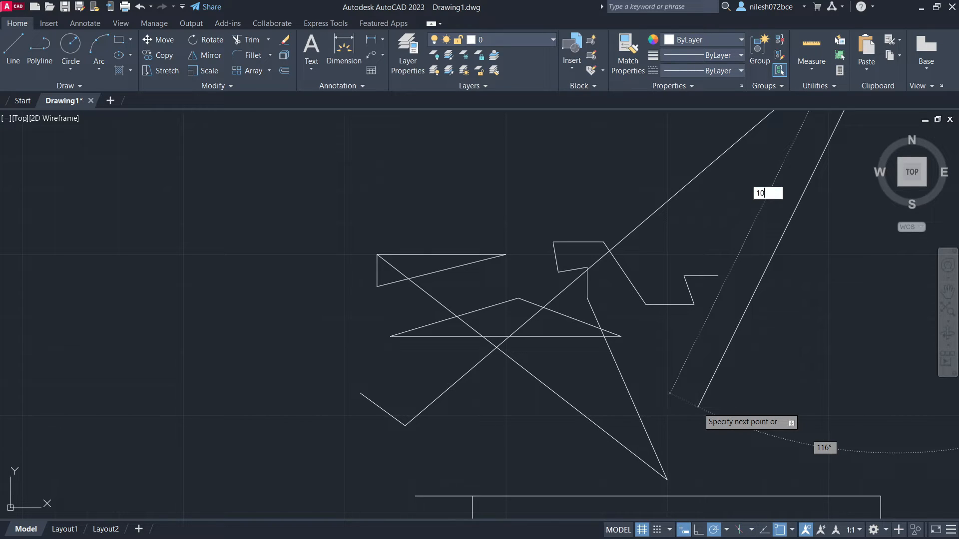
{"action": "scroll", "coordinate": [697, 404], "scroll_direction": "down", "scroll_amount": 5}
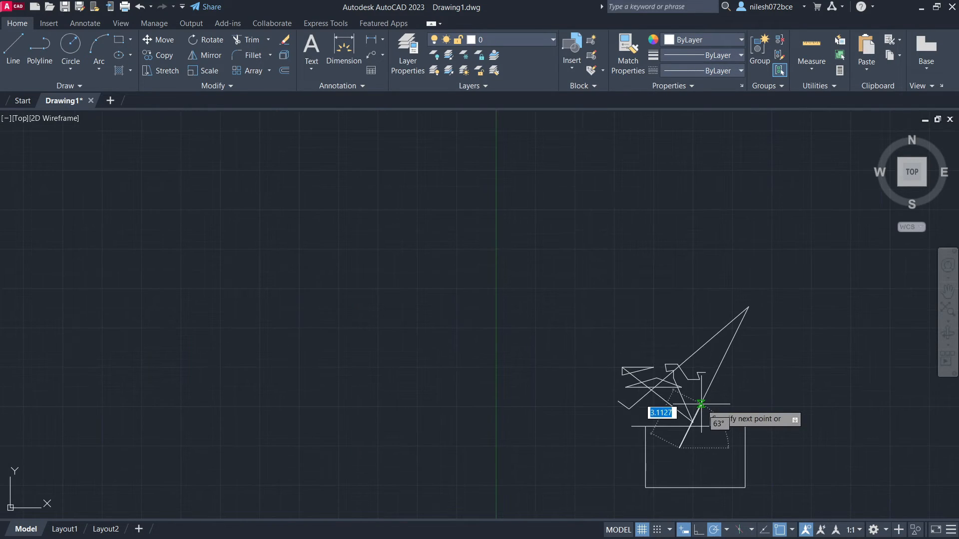
- Turn off dynamic input and continue the line with five freehand zigzag segments, ending in a long rising one
{"action": "scroll", "coordinate": [721, 390], "scroll_direction": "up", "scroll_amount": 4}
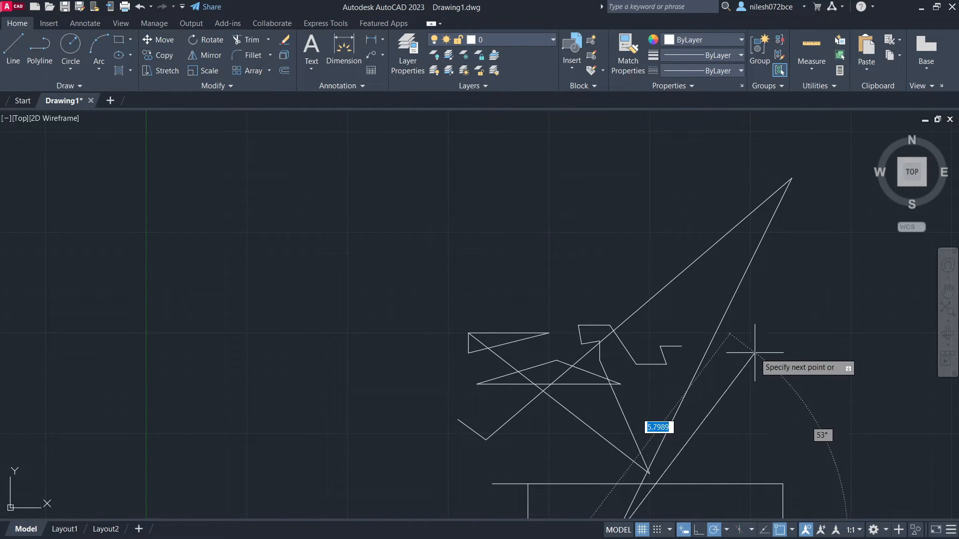
{"action": "left_click", "coordinate": [684, 531]}
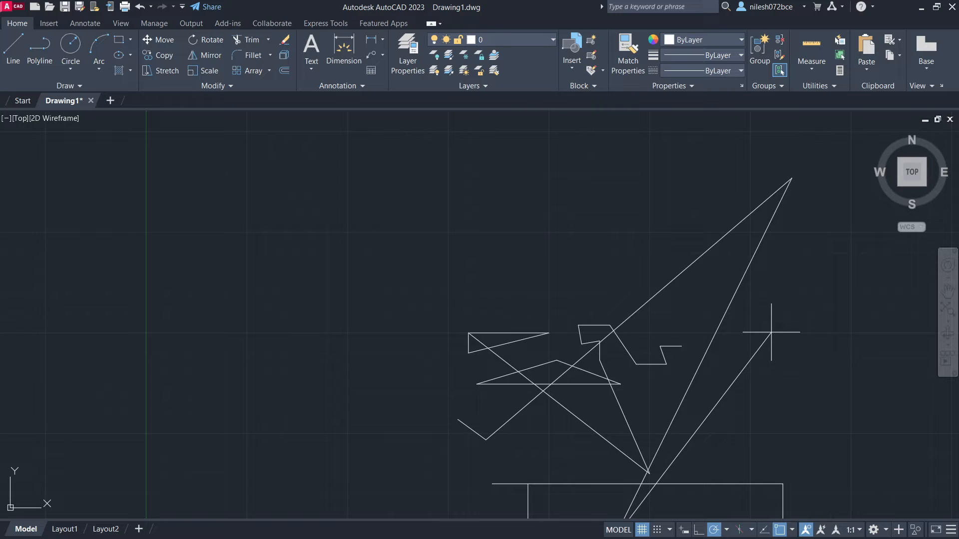
{"action": "left_click", "coordinate": [772, 332]}
{"action": "left_click", "coordinate": [798, 248]}
{"action": "left_click", "coordinate": [842, 285]}
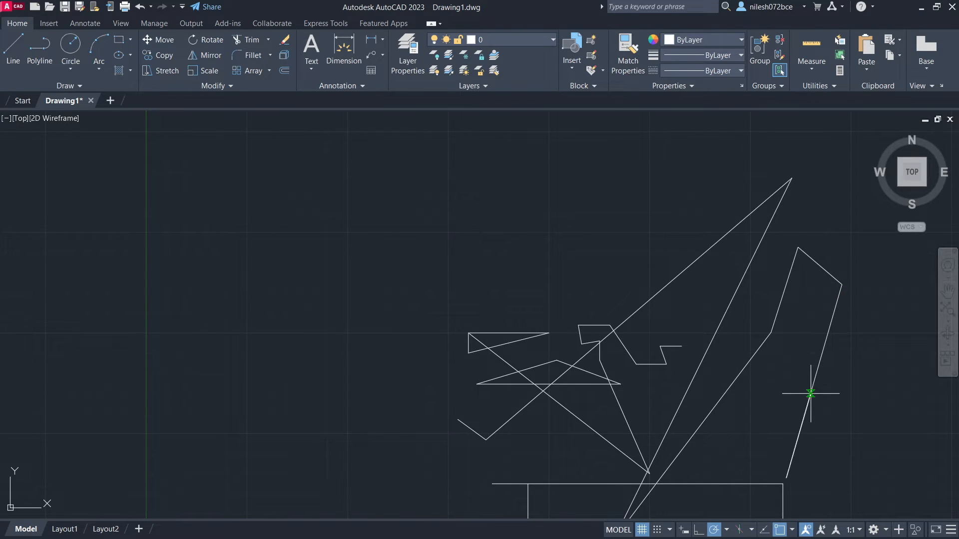
{"action": "left_click", "coordinate": [786, 478]}
{"action": "scroll", "coordinate": [729, 458], "scroll_direction": "down", "scroll_amount": 2}
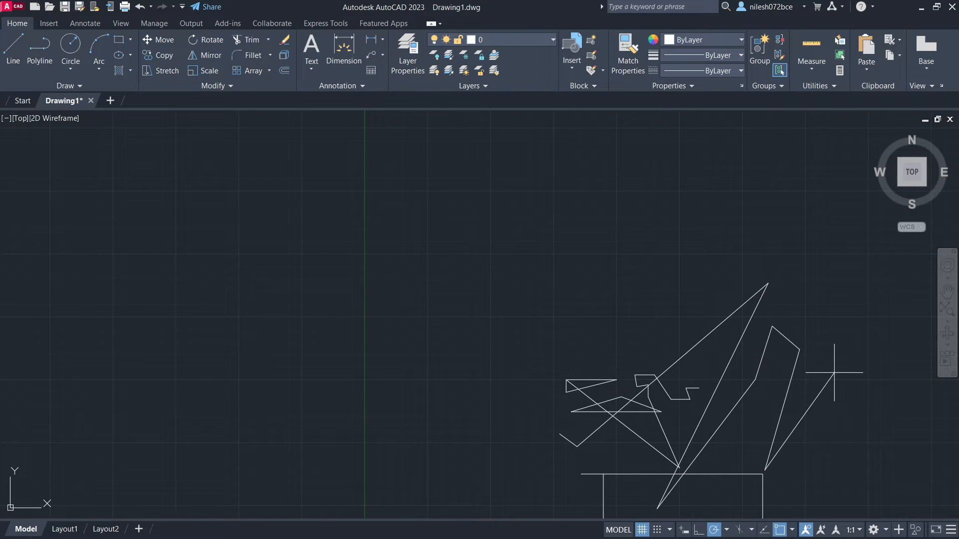
{"action": "mouse_move", "coordinate": [834, 372]}
{"action": "middle_mouse_down"}
{"action": "mouse_move", "coordinate": [616, 360]}
{"action": "mouse_move", "coordinate": [562, 336]}
{"action": "middle_mouse_up"}
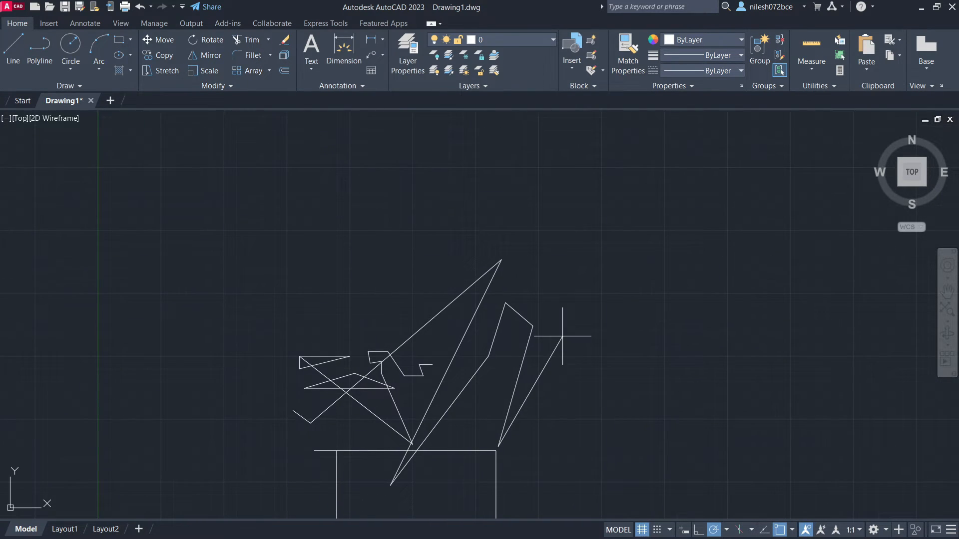
{"action": "left_click", "coordinate": [628, 255]}
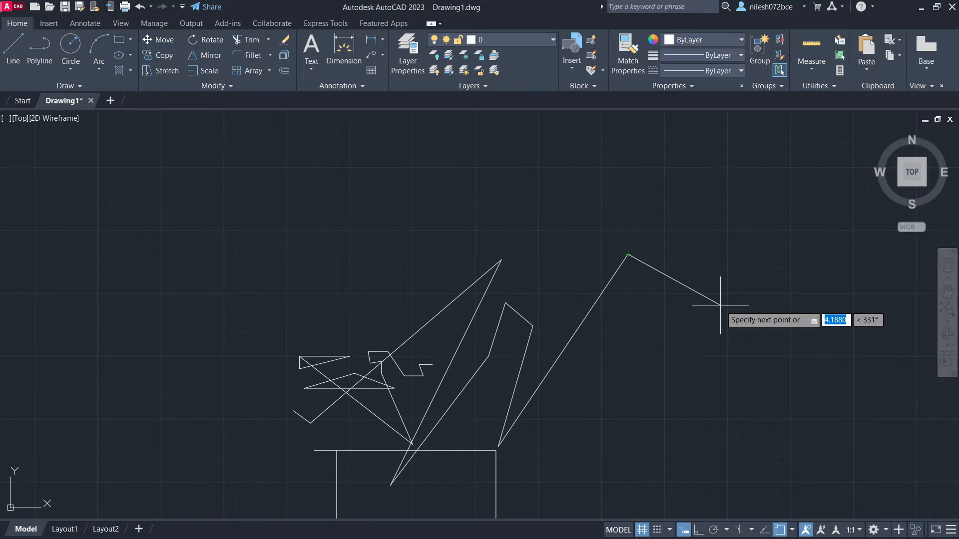
- Toggle dynamic input off and back on, and continue the line with six freehand segments, the last nearly horizontal
{"action": "left_click", "coordinate": [683, 531]}
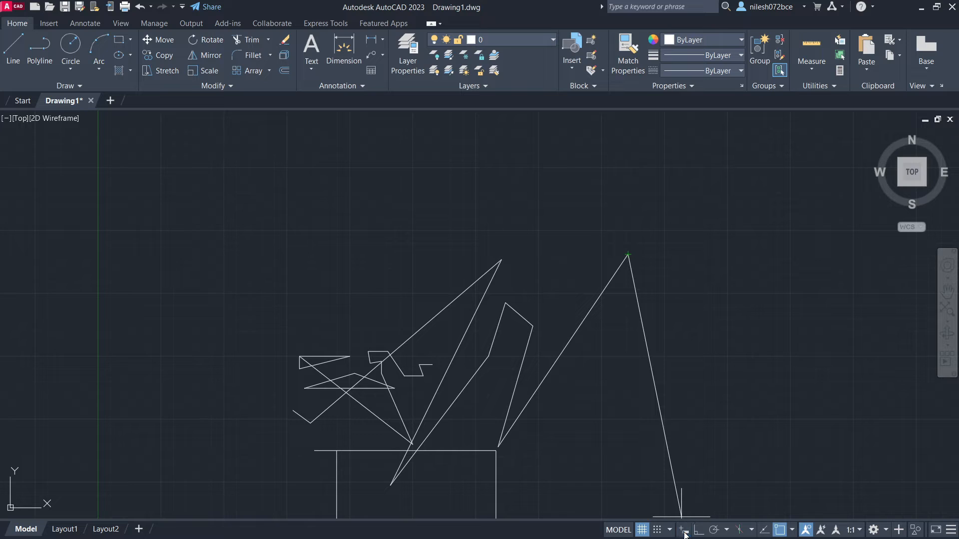
{"action": "left_click", "coordinate": [684, 530]}
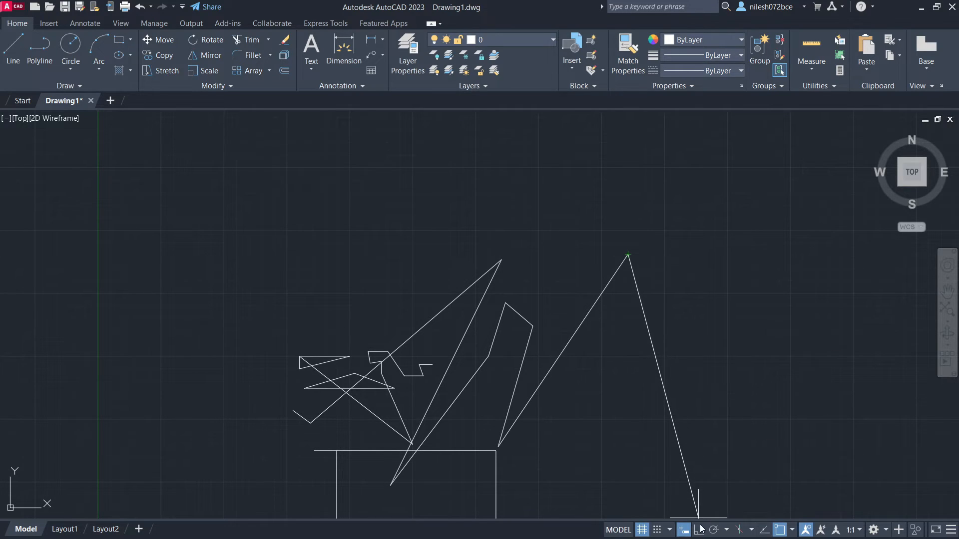
{"action": "left_click", "coordinate": [692, 318]}
{"action": "left_click", "coordinate": [762, 264]}
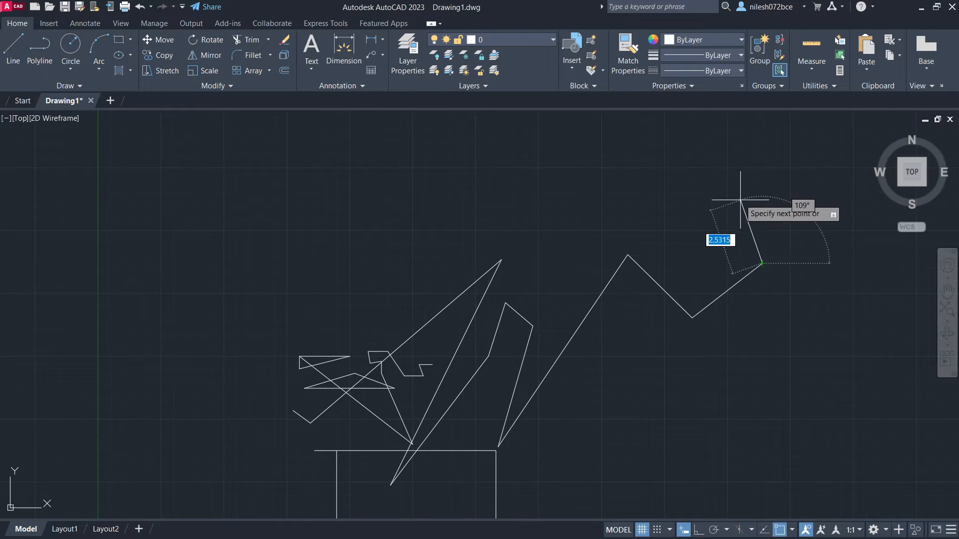
{"action": "left_click", "coordinate": [736, 192]}
{"action": "left_click", "coordinate": [663, 192]}
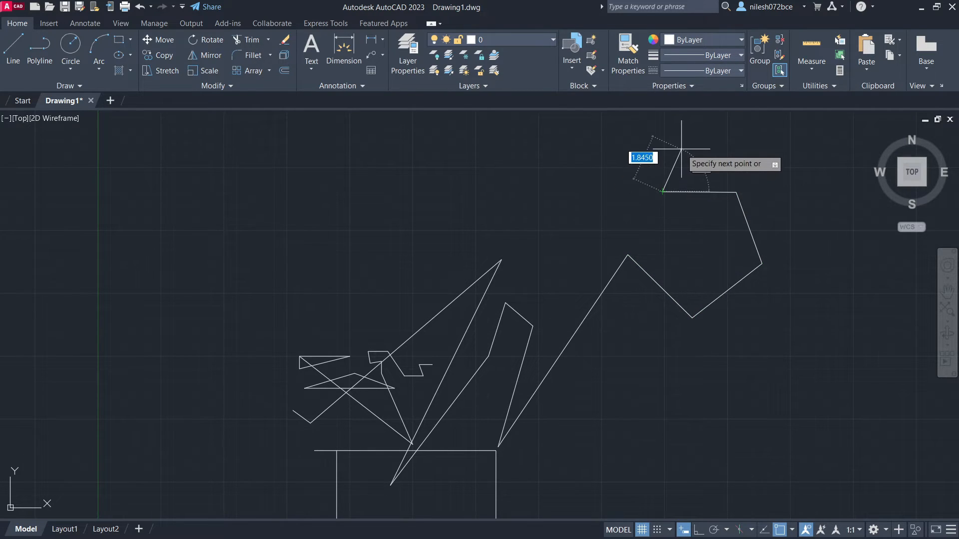
{"action": "left_click", "coordinate": [682, 147]}
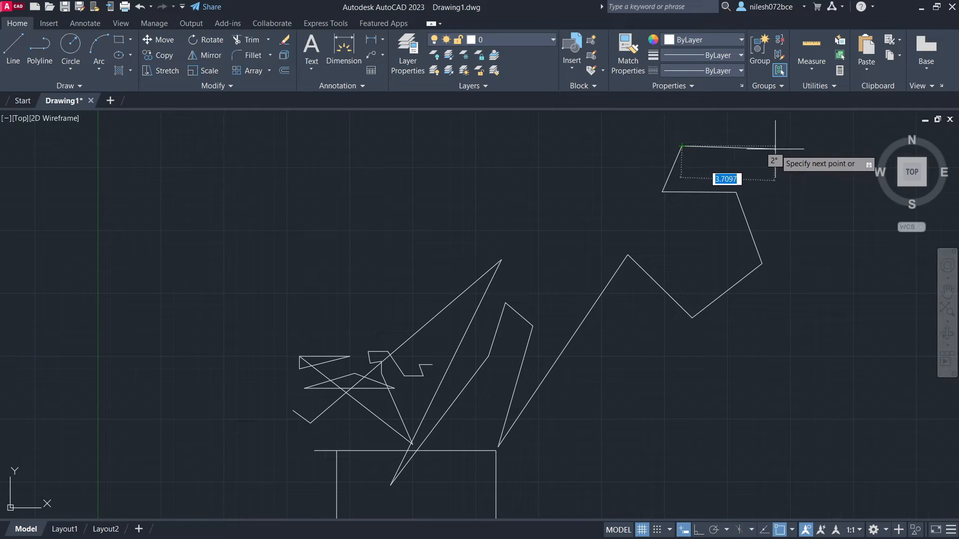
{"action": "left_click", "coordinate": [778, 144]}
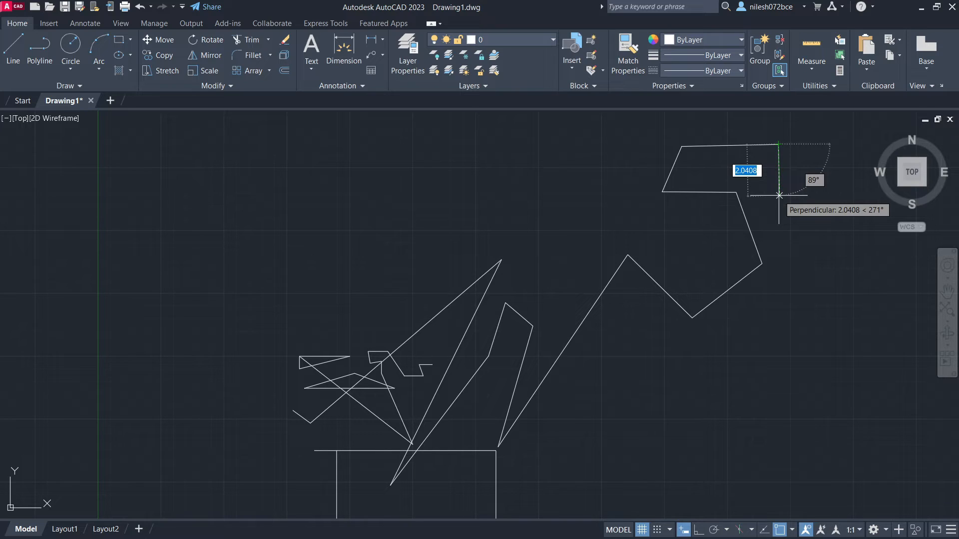
- Continue the line with four roughly perpendicular segments, the first three about 3.89, 3.25 and 4.43 units long
{"action": "left_click", "coordinate": [780, 241]}
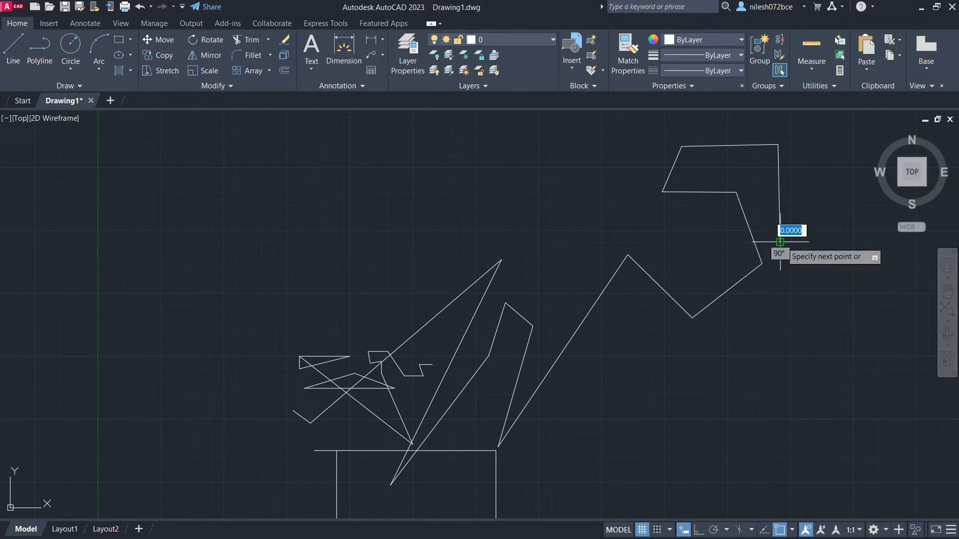
{"action": "left_click", "coordinate": [860, 242]}
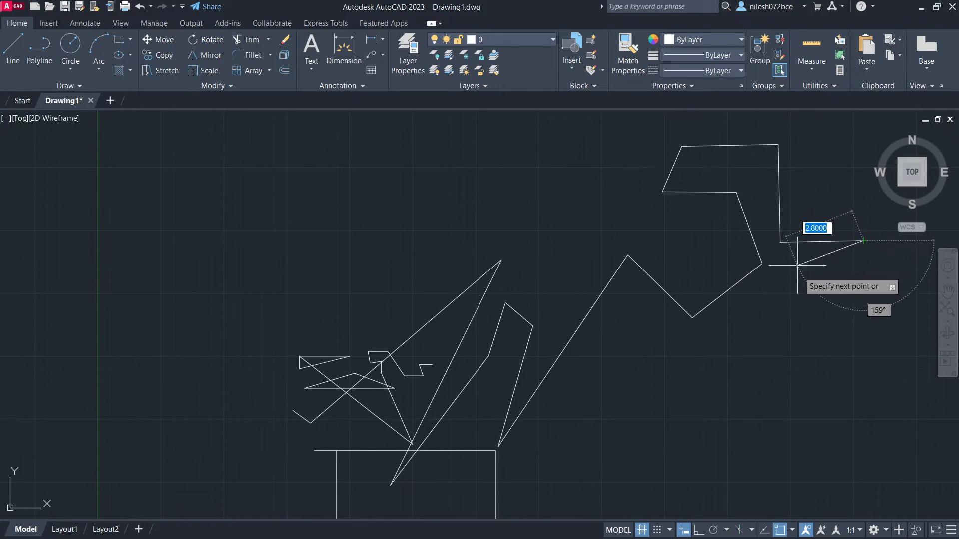
{"action": "left_click", "coordinate": [865, 353]}
{"action": "left_click", "coordinate": [807, 353]}
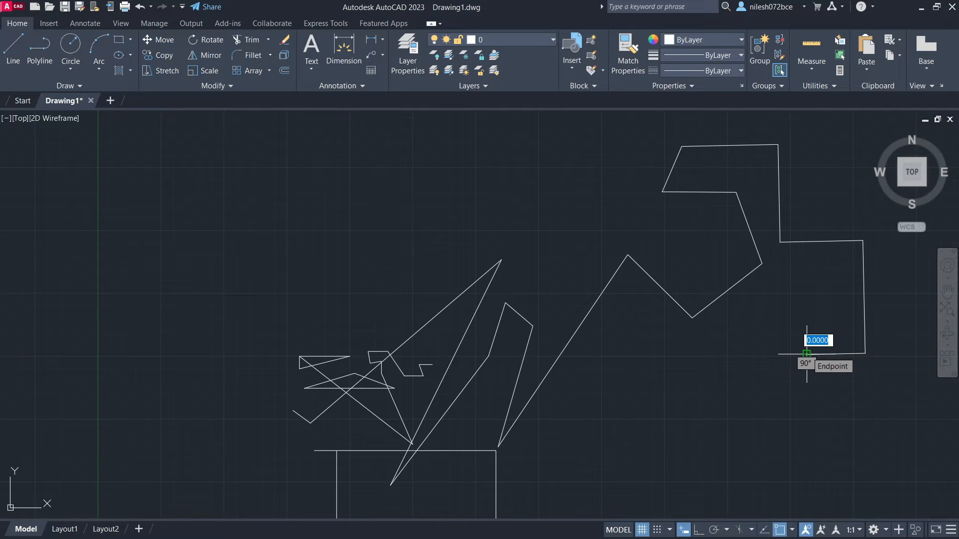
- With ortho mode on, continue the line with six horizontal and vertical segments, starting with one about 3.33 units long
{"action": "left_click", "coordinate": [777, 355]}
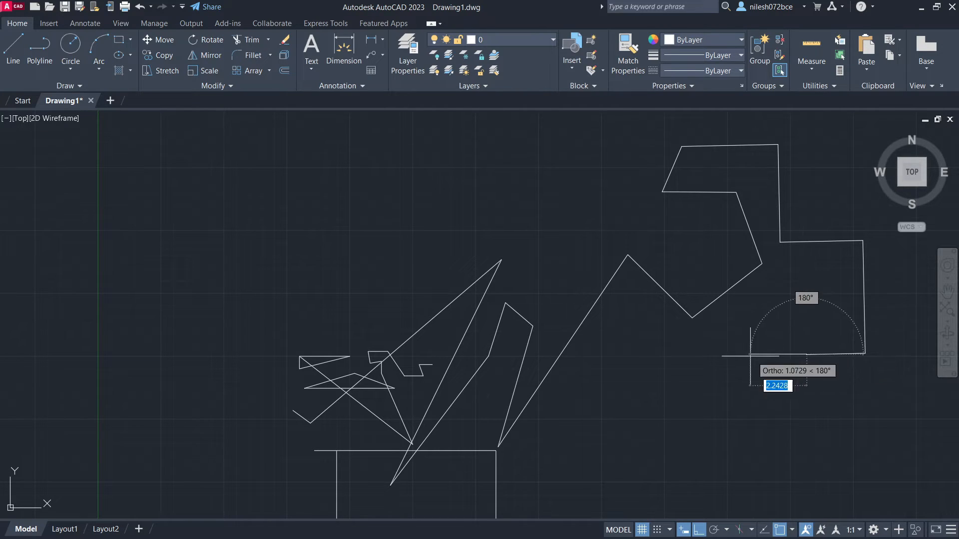
{"action": "left_click", "coordinate": [723, 355]}
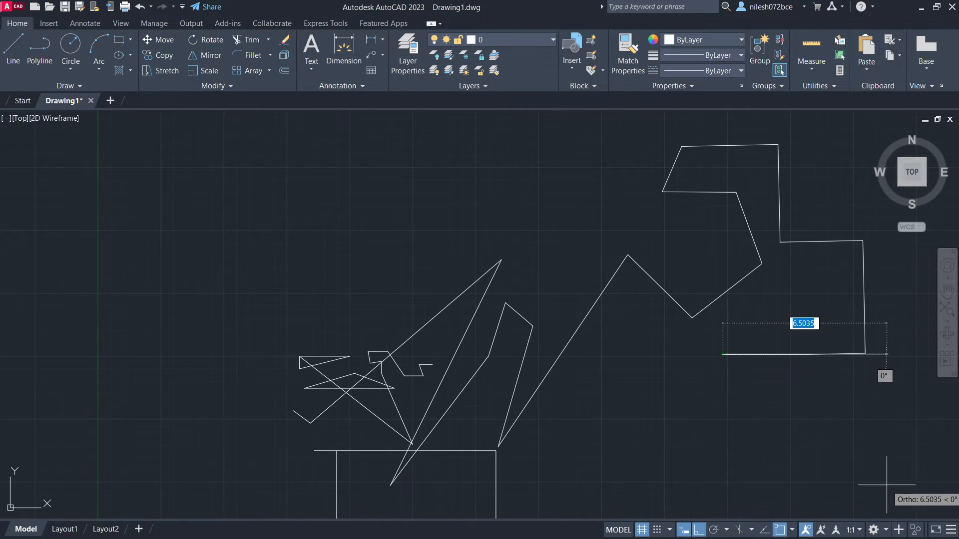
{"action": "left_click", "coordinate": [722, 505]}
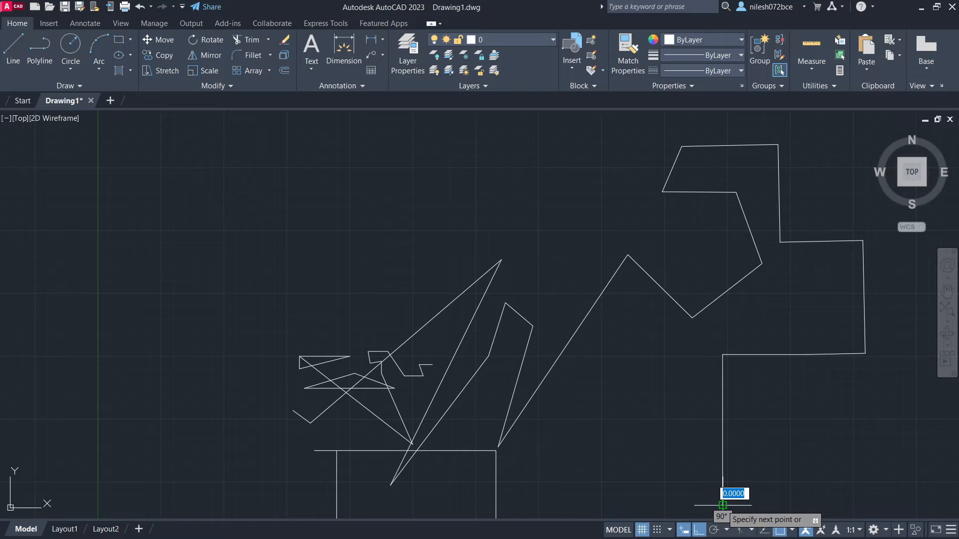
{"action": "left_click", "coordinate": [838, 506]}
{"action": "left_click", "coordinate": [839, 402]}
{"action": "left_click", "coordinate": [929, 402]}
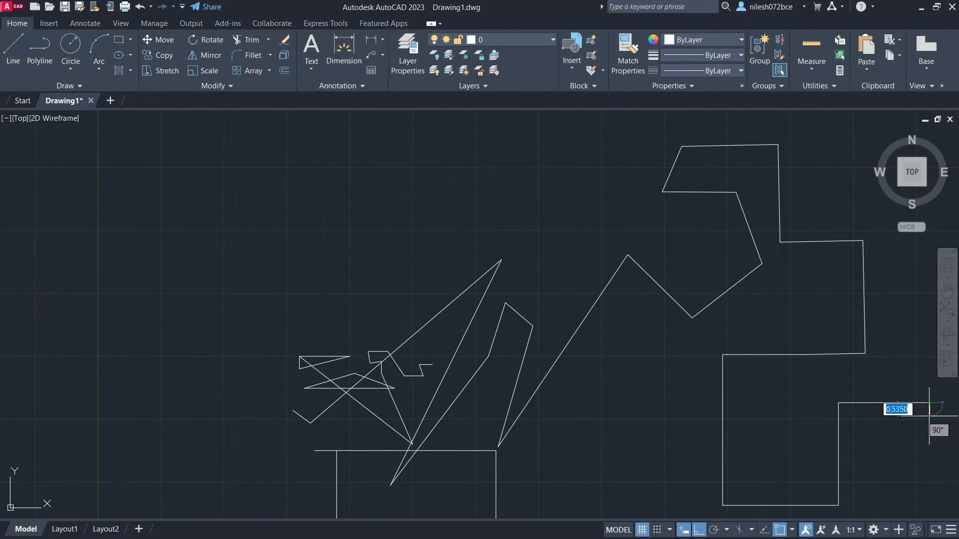
{"action": "left_click", "coordinate": [930, 481]}
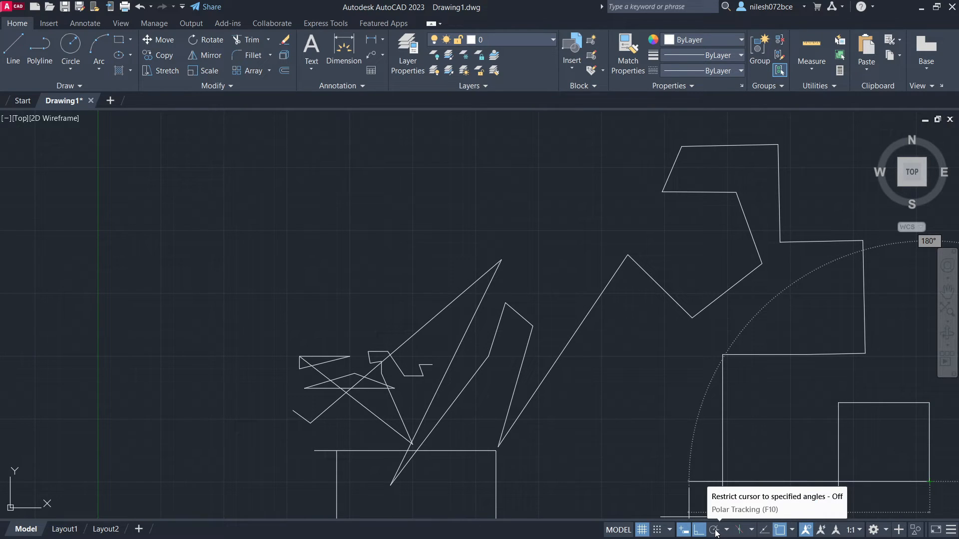
- End the line and erase everything drawn so far
{"action": "scroll", "coordinate": [649, 403], "scroll_direction": "down", "scroll_amount": 2}
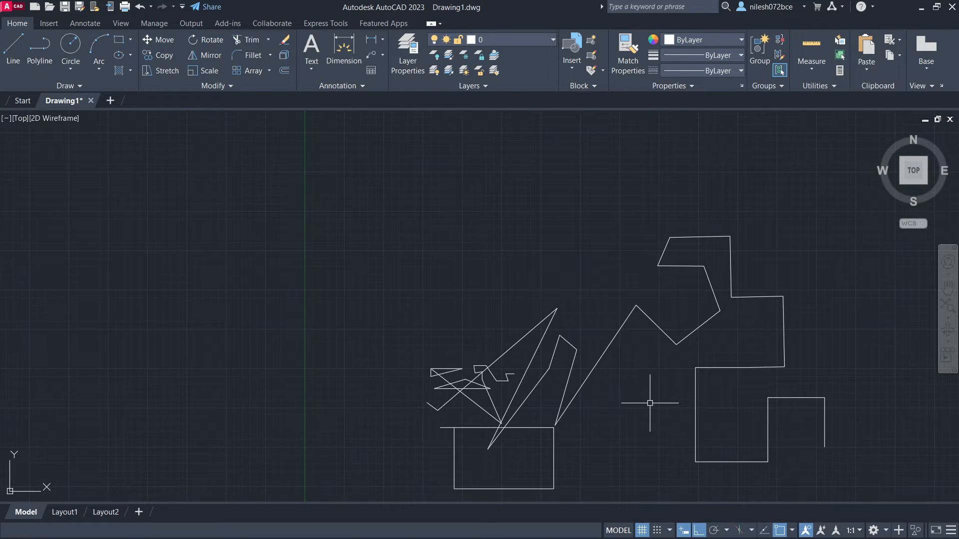
{"action": "key", "text": "ctrl+a"}
{"action": "key", "text": "Delete"}
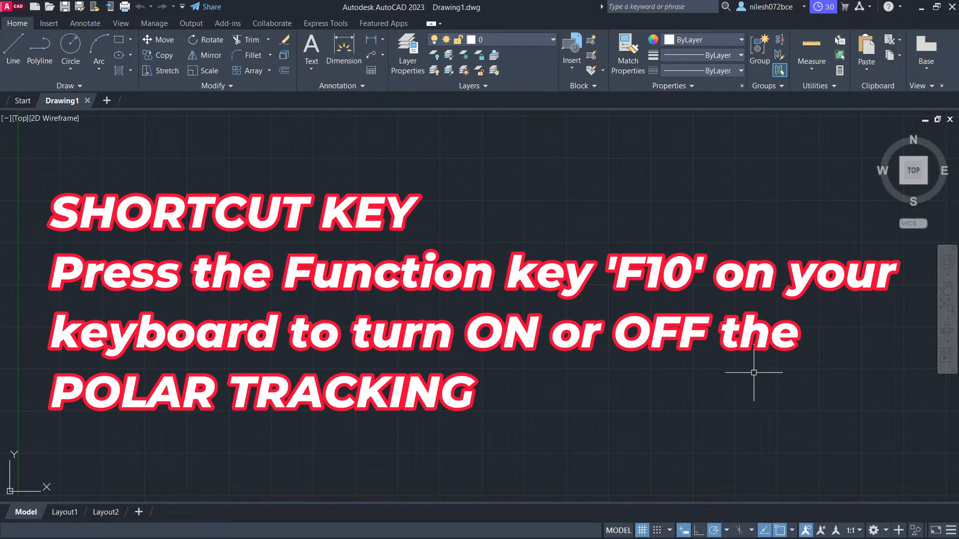
- Switch back and forth between ortho mode and polar tracking several times, ending with polar tracking on
{"action": "left_click", "coordinate": [696, 532]}
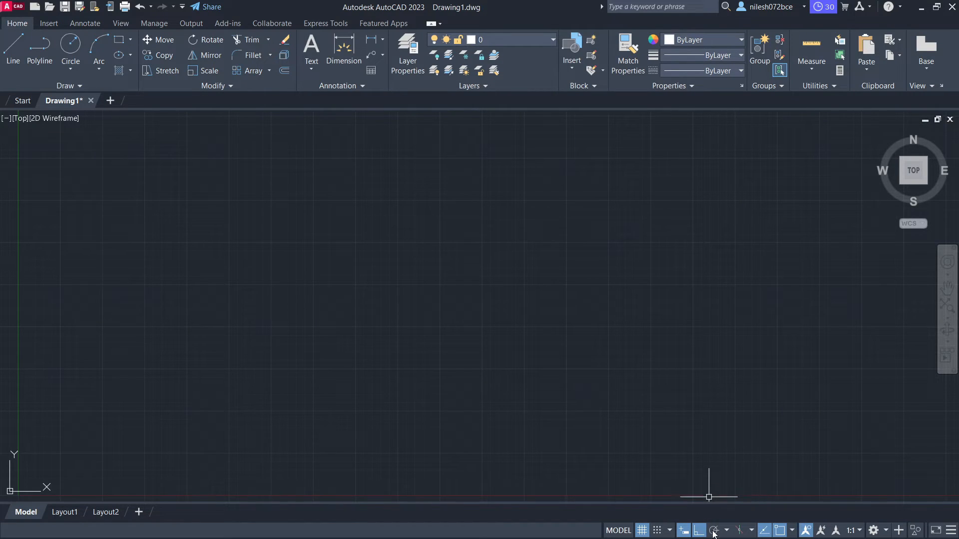
{"action": "left_click", "coordinate": [713, 532]}
{"action": "left_click", "coordinate": [699, 532]}
{"action": "left_click", "coordinate": [713, 533]}
{"action": "left_click", "coordinate": [701, 532]}
{"action": "left_click", "coordinate": [714, 532]}
{"action": "left_click", "coordinate": [698, 531]}
{"action": "left_click", "coordinate": [714, 531]}
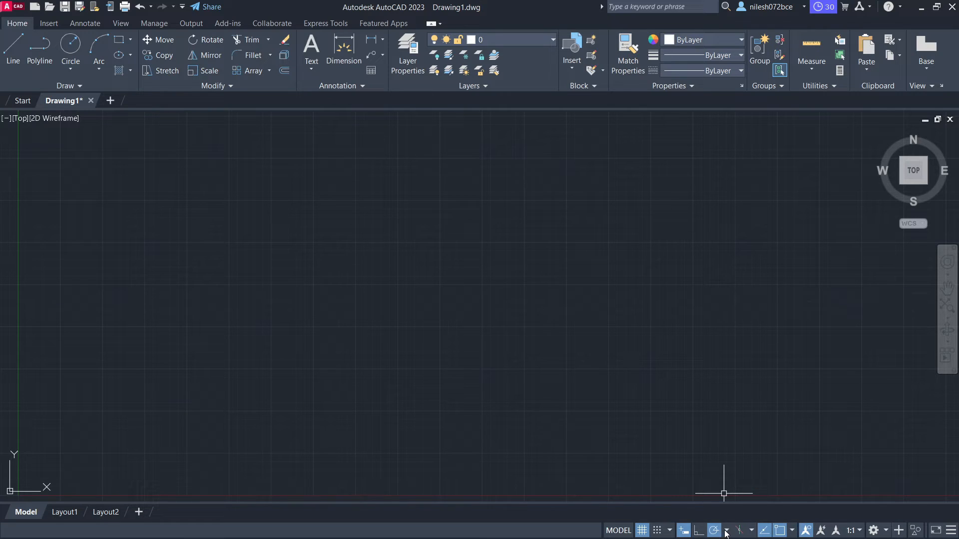
- Check the polar tracking angle choices, and draw a near-horizontal line about 6.02 units long with ortho mode and polar tracking off
{"action": "left_click", "coordinate": [727, 532]}
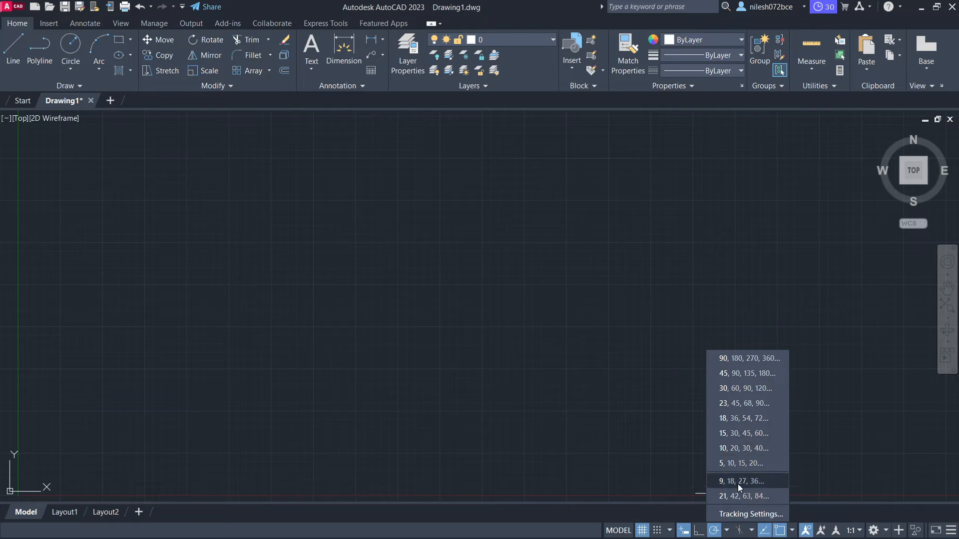
{"action": "left_click", "coordinate": [727, 532]}
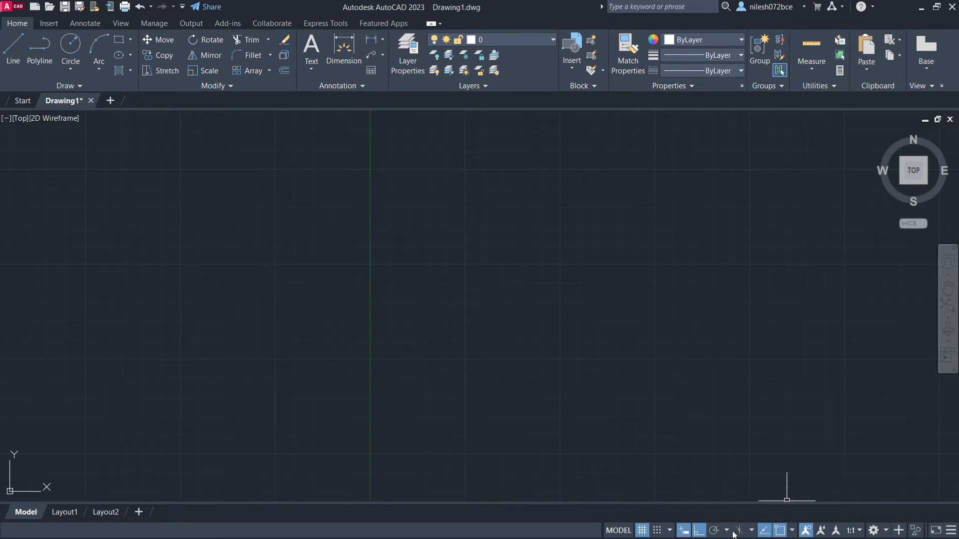
{"action": "left_click", "coordinate": [727, 531]}
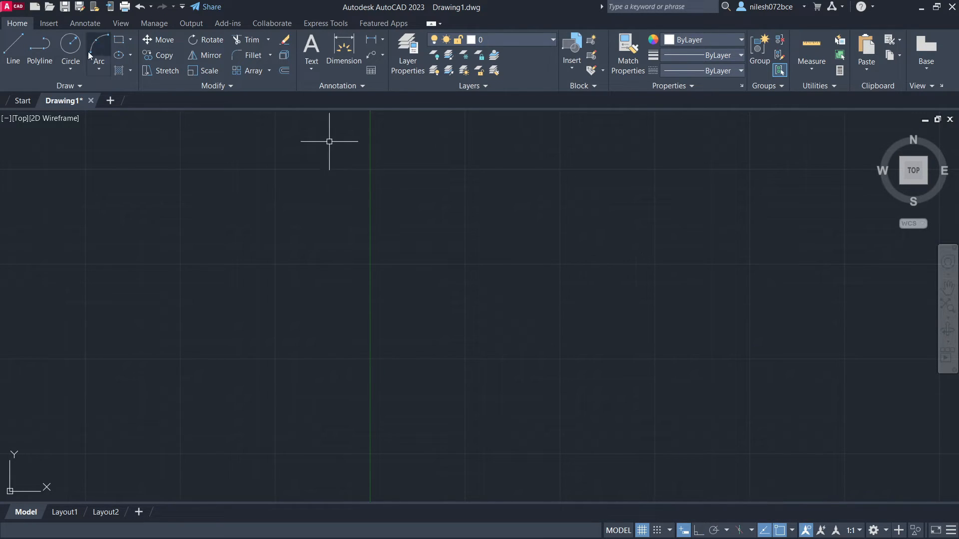
{"action": "left_click", "coordinate": [13, 48]}
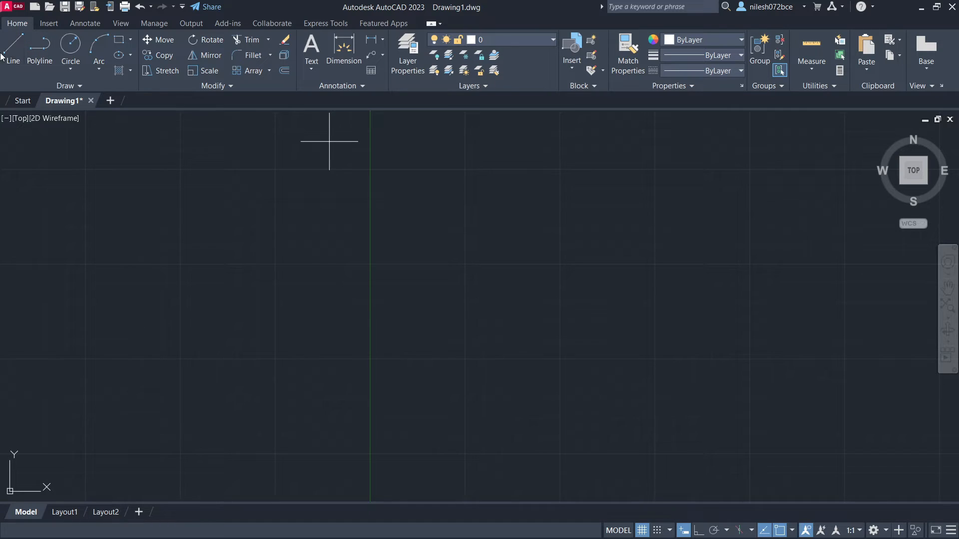
{"action": "left_click", "coordinate": [450, 300]}
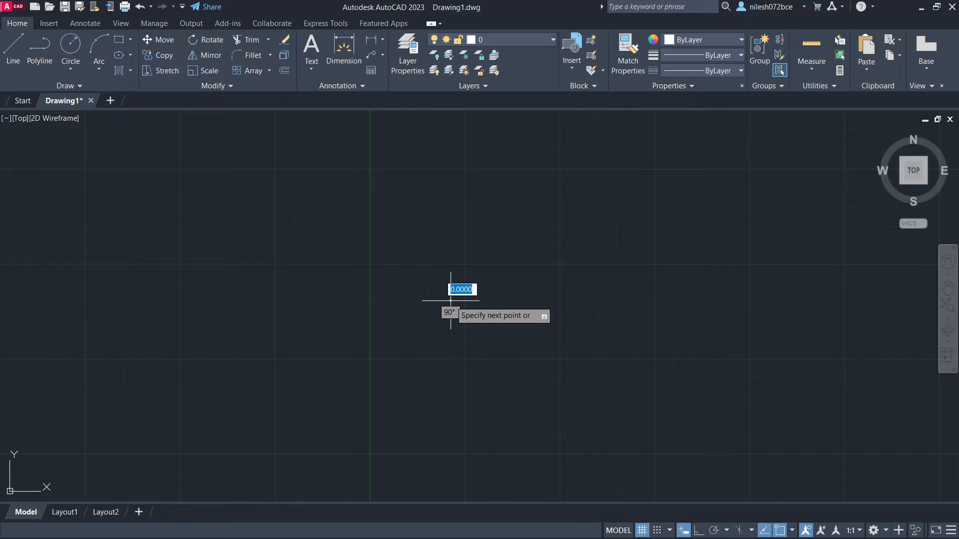
{"action": "left_click", "coordinate": [679, 300]}
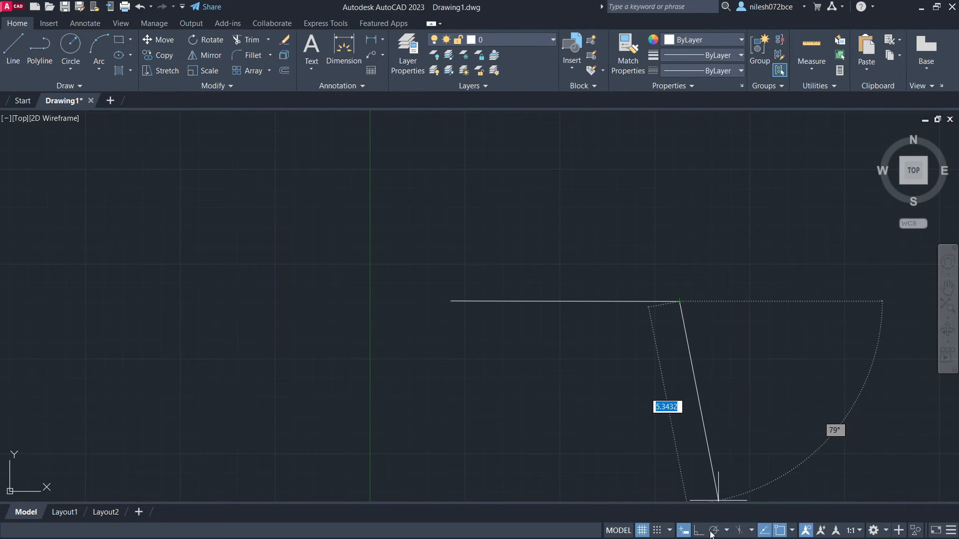
- Turn on polar tracking for the next segment, trying the 5, 10, 15, 20 angles before choosing 18, 36, 54, 72
{"action": "left_click", "coordinate": [726, 531]}
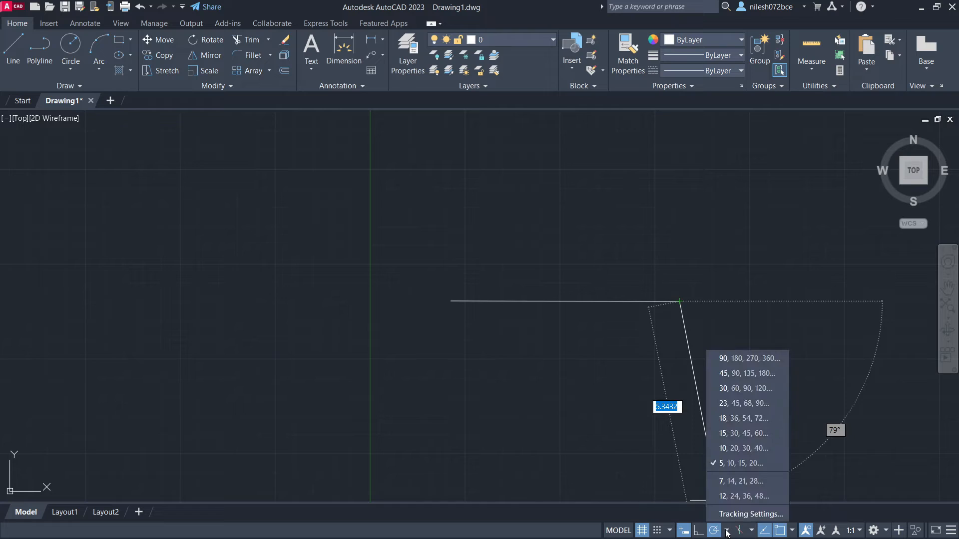
{"action": "left_click", "coordinate": [730, 463]}
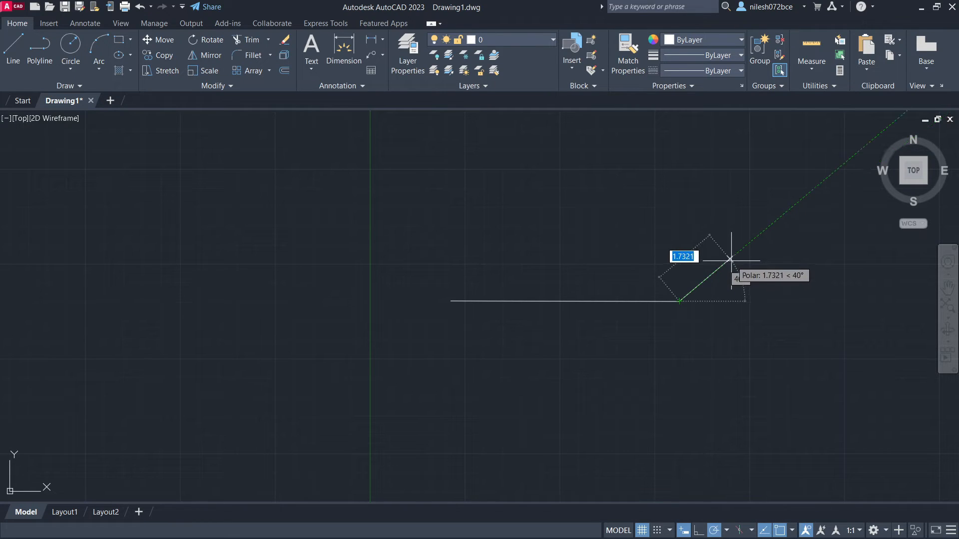
{"action": "left_click", "coordinate": [728, 531]}
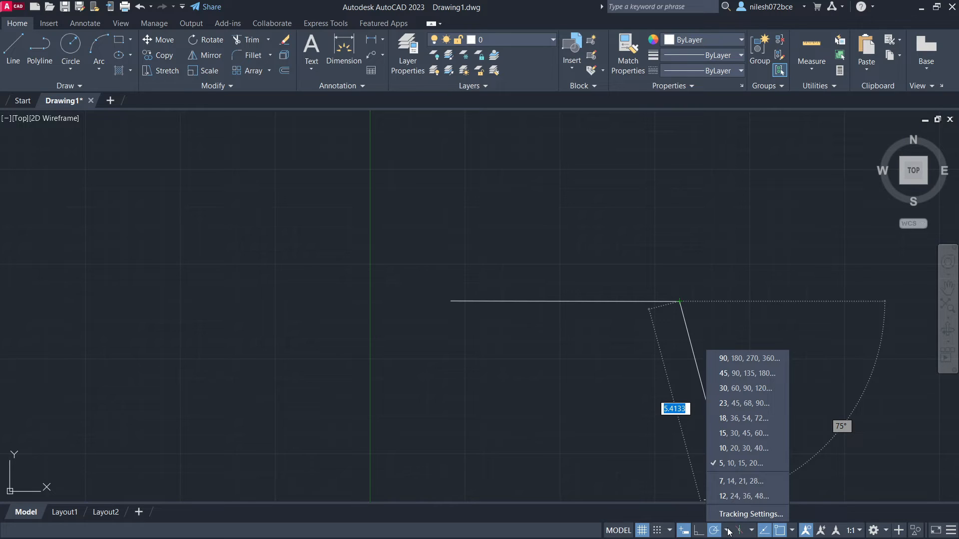
{"action": "left_click", "coordinate": [732, 418]}
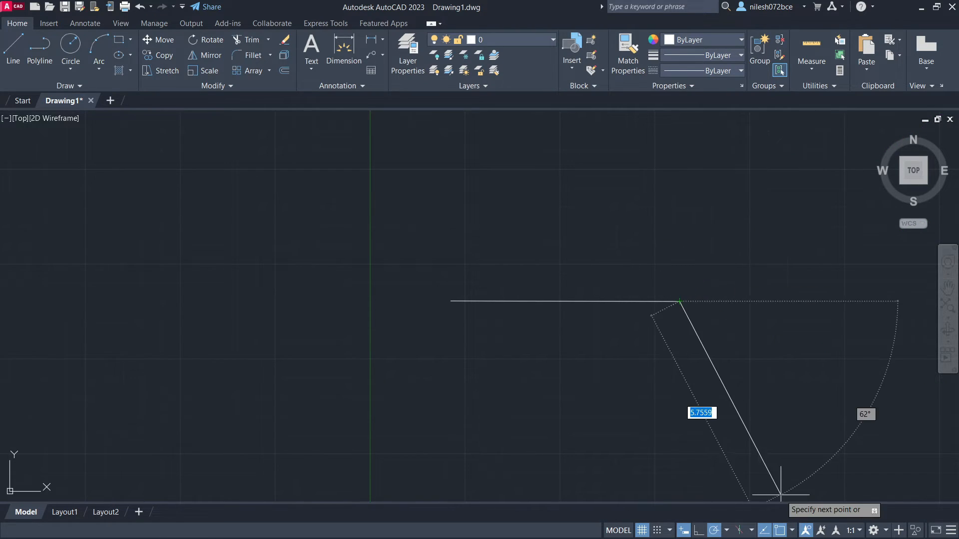
- Set the polar tracking increment angle to 35 in the tracking settings
{"action": "left_click", "coordinate": [727, 530]}
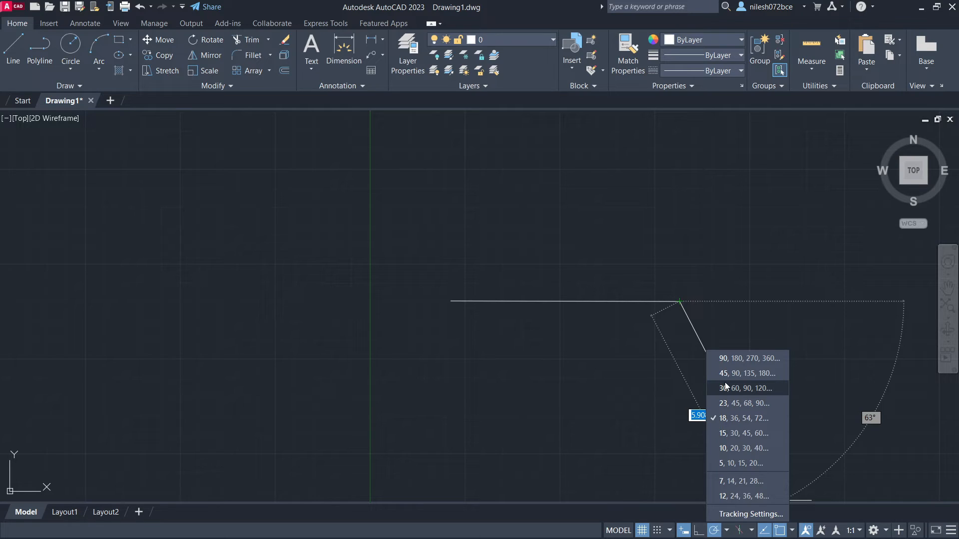
{"action": "left_click", "coordinate": [737, 513]}
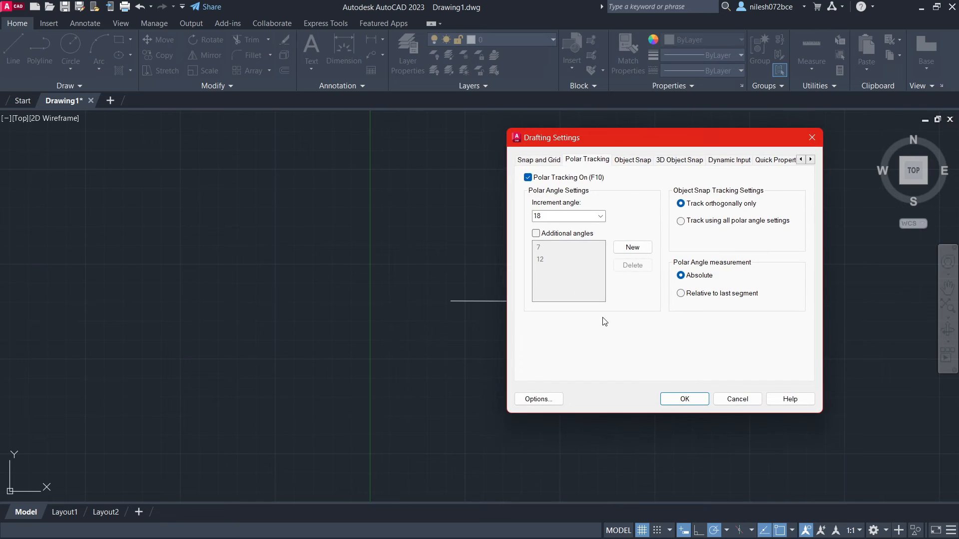
{"action": "double_click", "coordinate": [547, 215]}
{"action": "type", "text": "35"}
{"action": "left_click", "coordinate": [682, 399]}
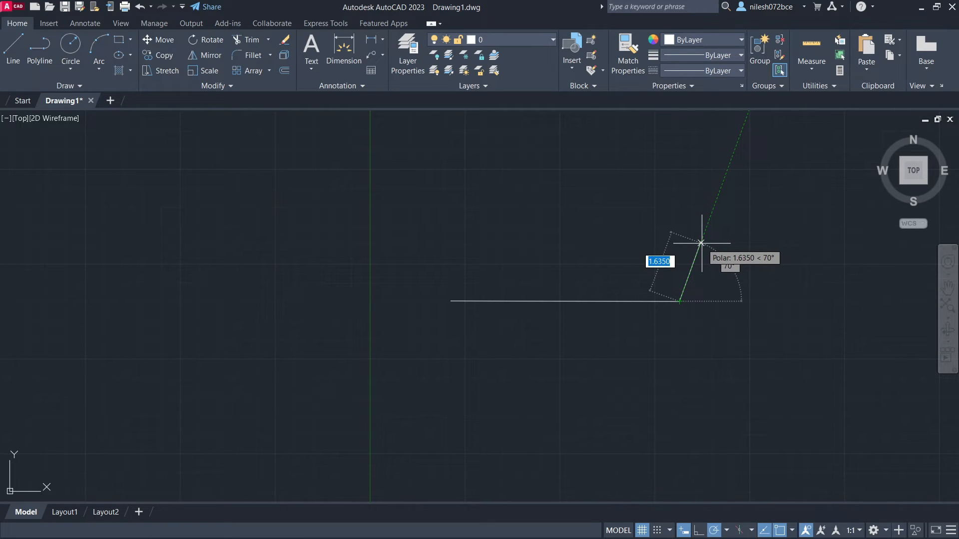
- In the polar tracking settings, enable additional angles and delete the existing 7 and 12 entries
{"action": "left_click", "coordinate": [727, 531]}
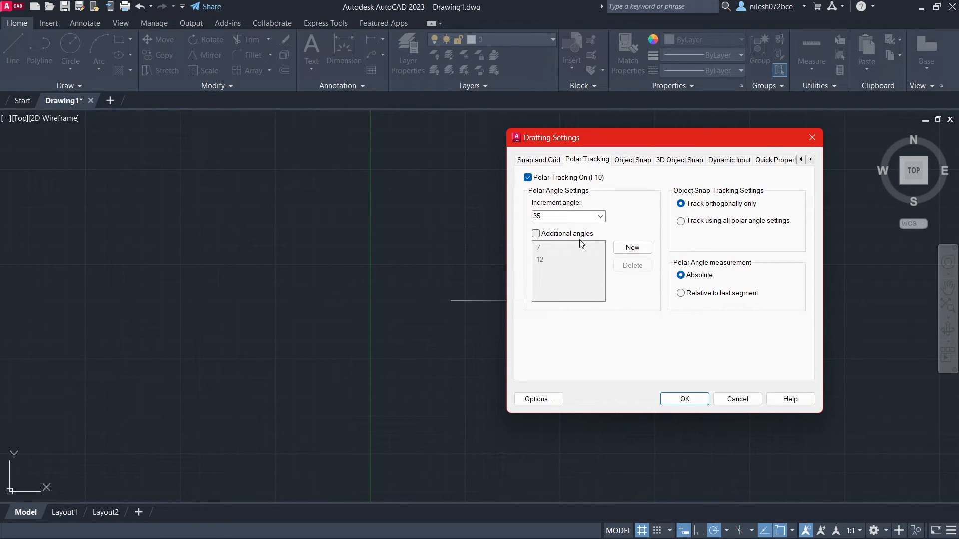
{"action": "left_click", "coordinate": [536, 233]}
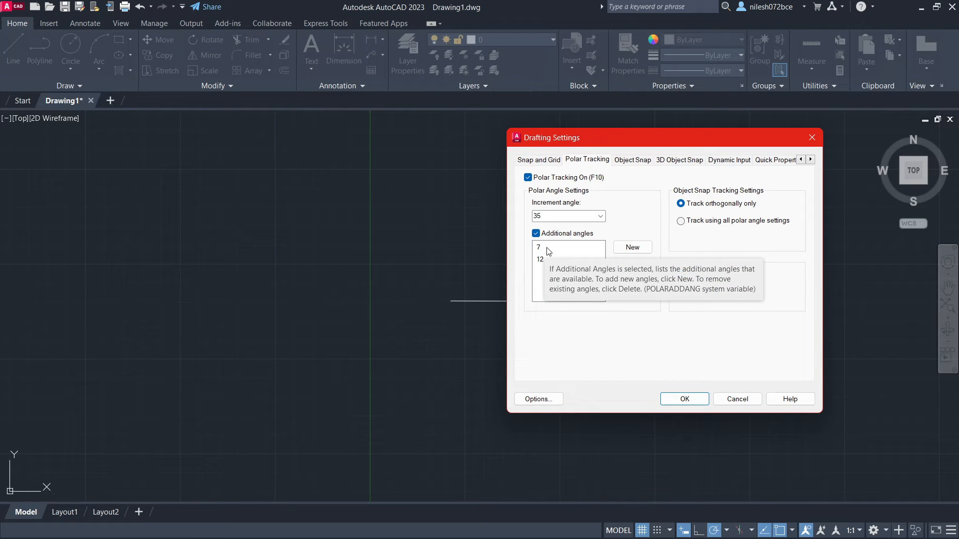
{"action": "left_click", "coordinate": [548, 251]}
{"action": "left_click", "coordinate": [632, 265]}
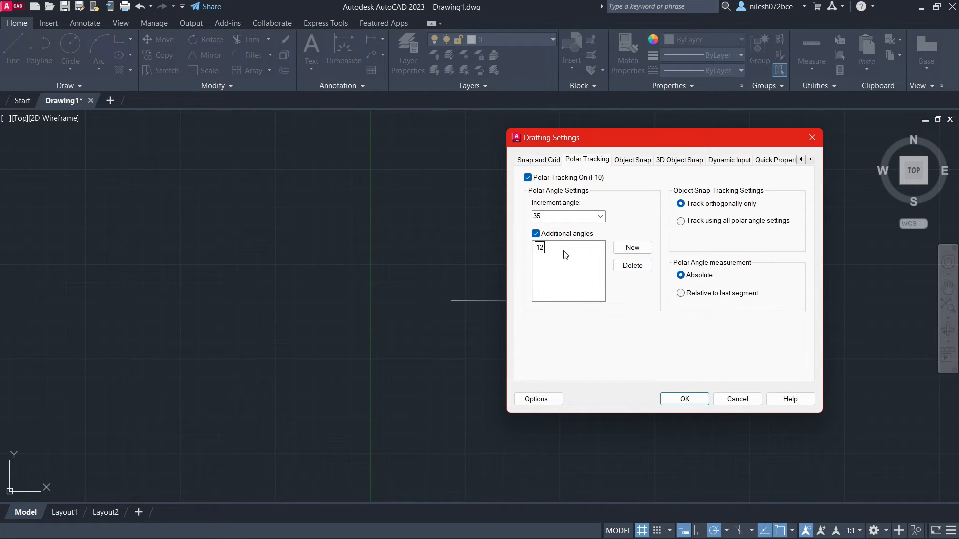
{"action": "left_click", "coordinate": [542, 250]}
{"action": "left_click", "coordinate": [632, 265]}
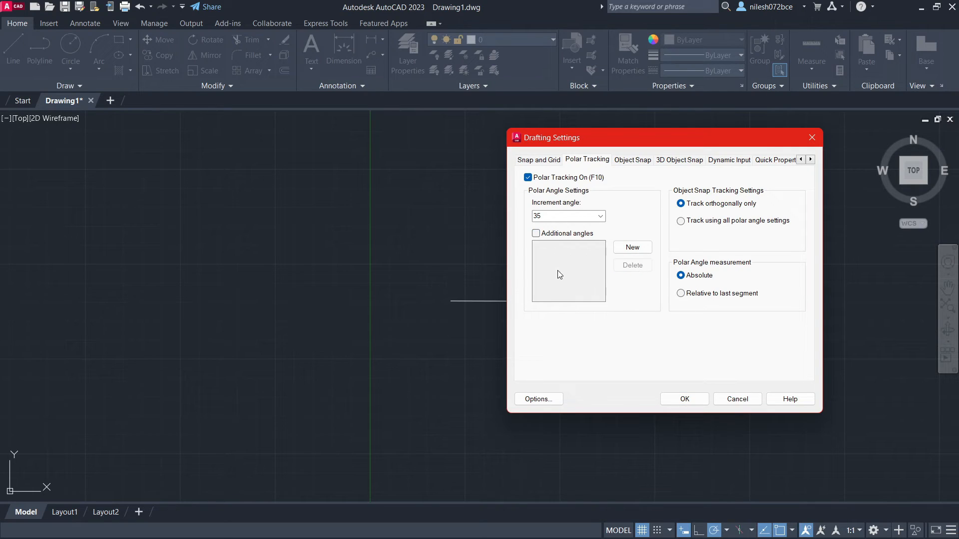
- Enable additional polar angles again, add 9 and 21 as new angles, and apply the settings
{"action": "left_click", "coordinate": [537, 235]}
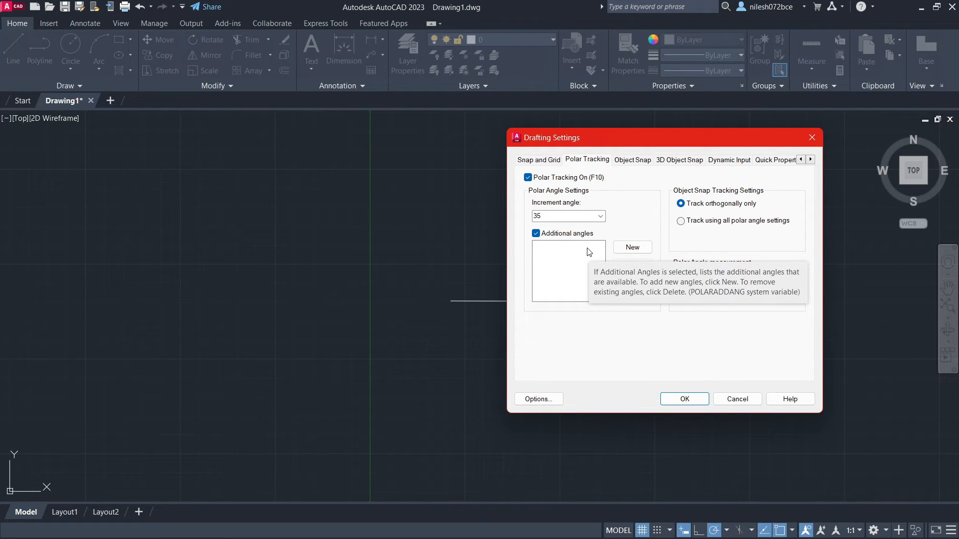
{"action": "left_click", "coordinate": [632, 247]}
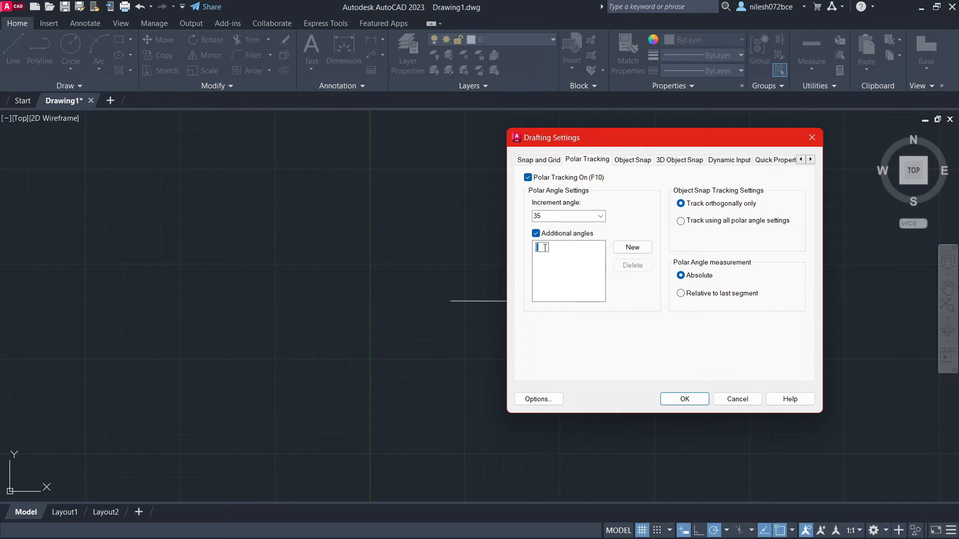
{"action": "type", "text": "9"}
{"action": "left_click", "coordinate": [632, 248]}
{"action": "type", "text": "21"}
{"action": "left_click", "coordinate": [692, 397]}
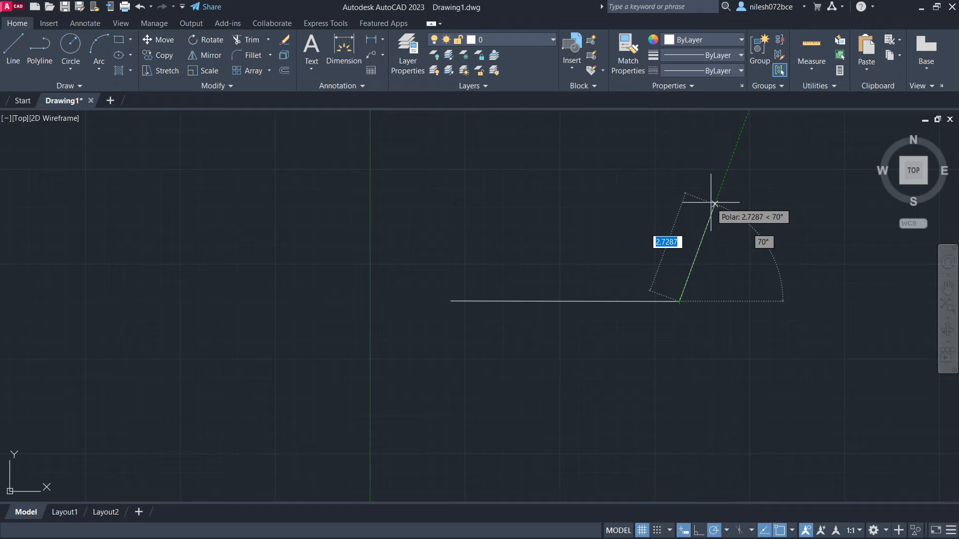
- With polar tracking off and object snap on, draw a horizontal line about 5.2 units long in the middle of the drawing
{"action": "left_click", "coordinate": [714, 531]}
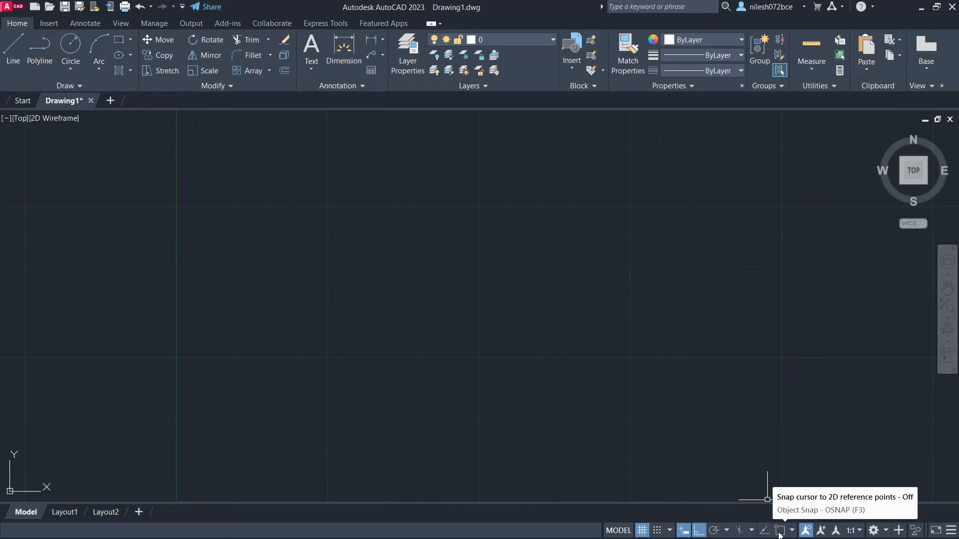
{"action": "left_click", "coordinate": [778, 532]}
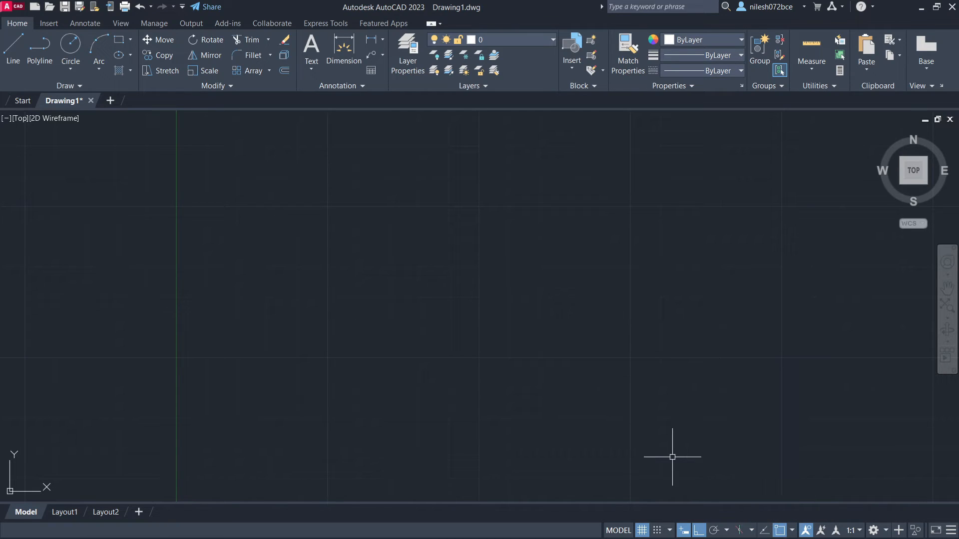
{"action": "left_click", "coordinate": [15, 59]}
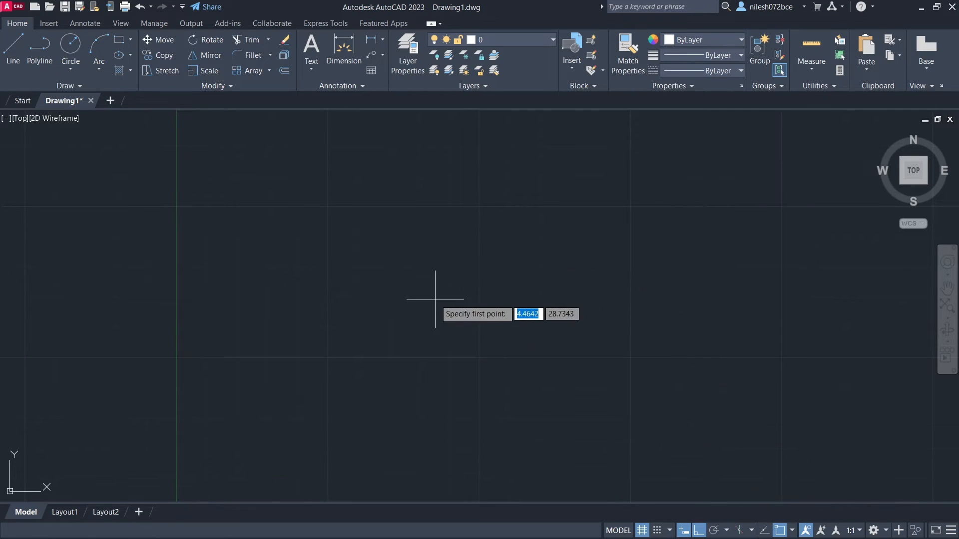
{"action": "left_click", "coordinate": [346, 292]}
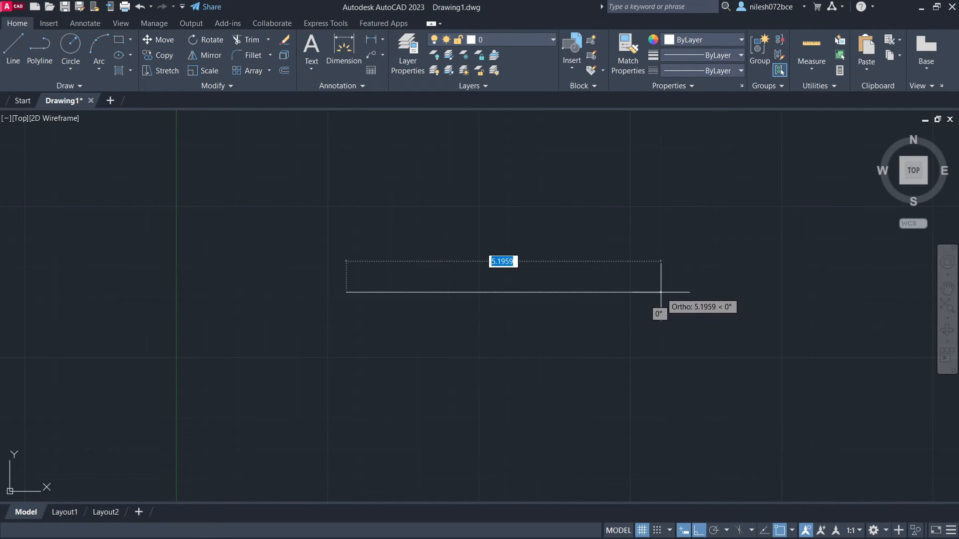
{"action": "left_click", "coordinate": [659, 294]}
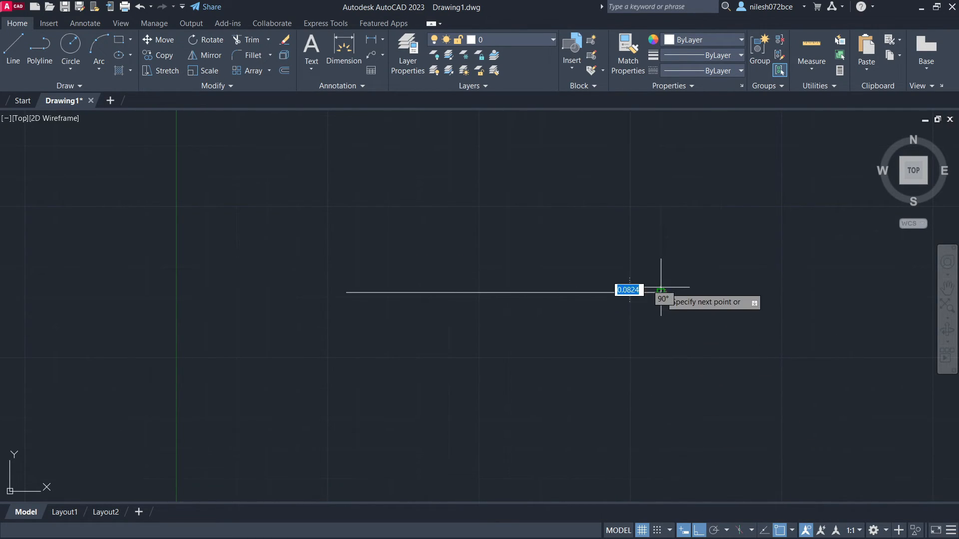
{"action": "key", "text": "Escape"}
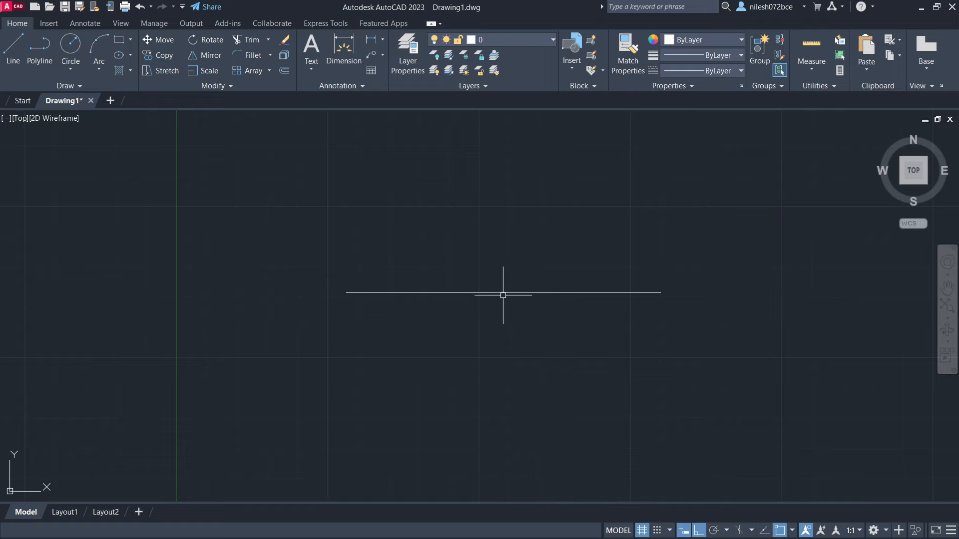
- Draw two separate vertical lines of similar height upward, snapped to the left and right endpoints of the horizontal line
{"action": "left_click", "coordinate": [12, 55]}
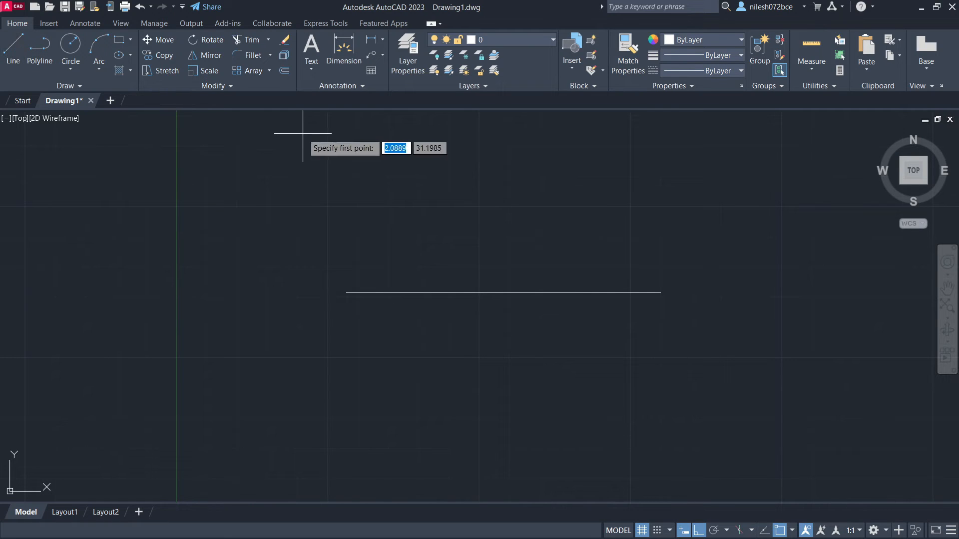
{"action": "left_click", "coordinate": [346, 292]}
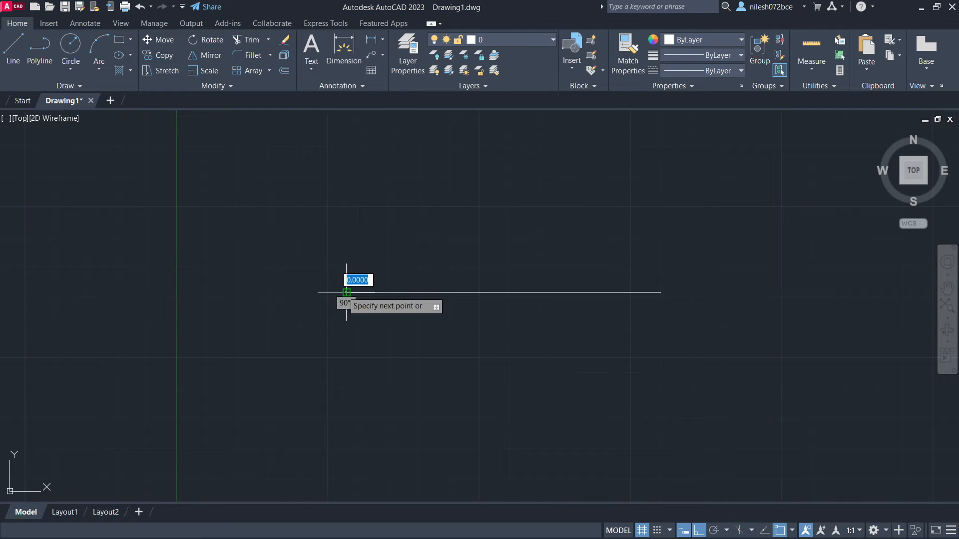
{"action": "left_click", "coordinate": [346, 192]}
{"action": "key", "text": "Return"}
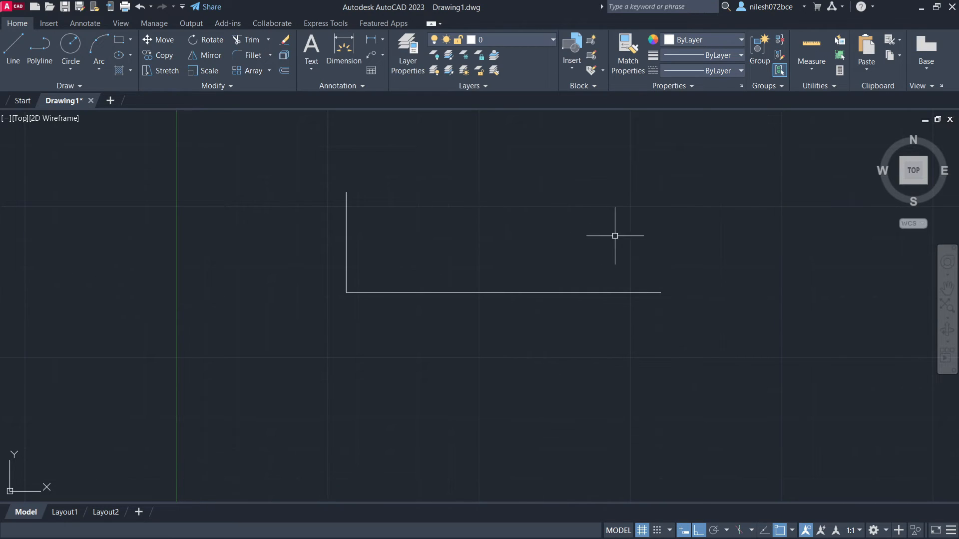
{"action": "key", "text": "Return"}
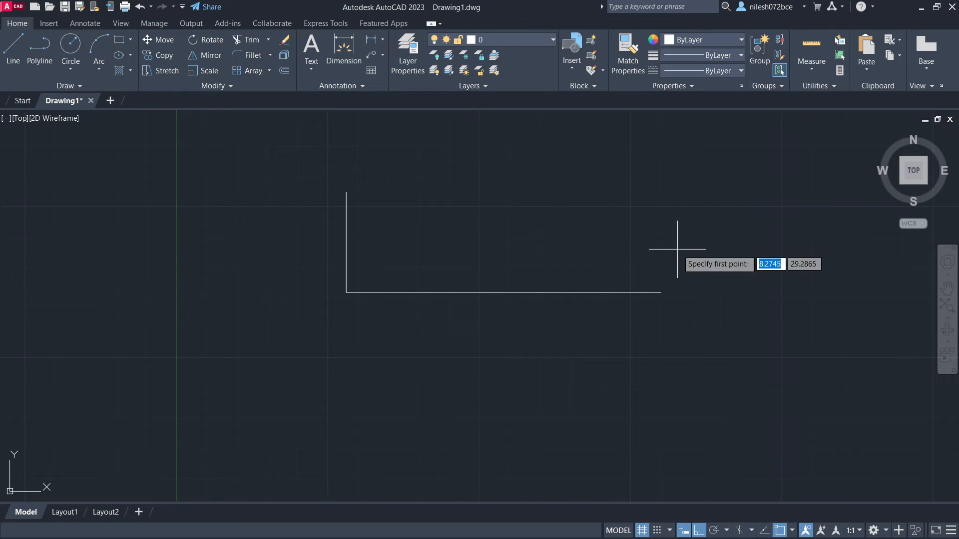
{"action": "left_click", "coordinate": [660, 292]}
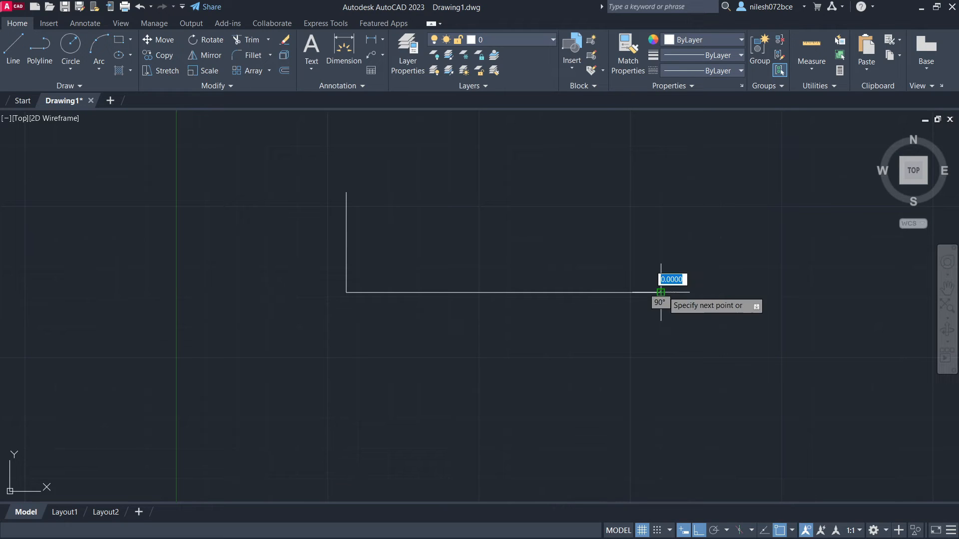
{"action": "left_click", "coordinate": [665, 191]}
{"action": "key", "text": "Return"}
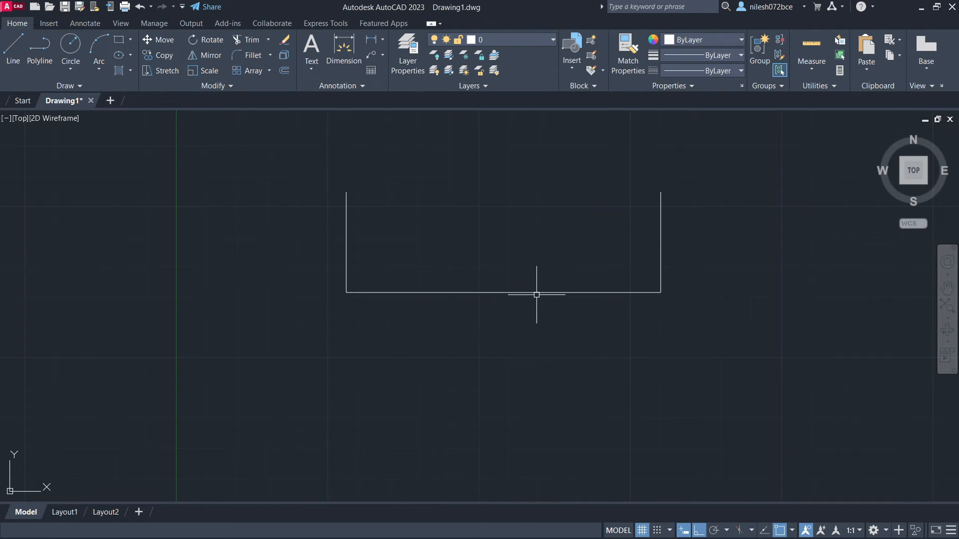
- Draw a vertical line downward from the midpoint of the horizontal line
{"action": "key", "text": "Return"}
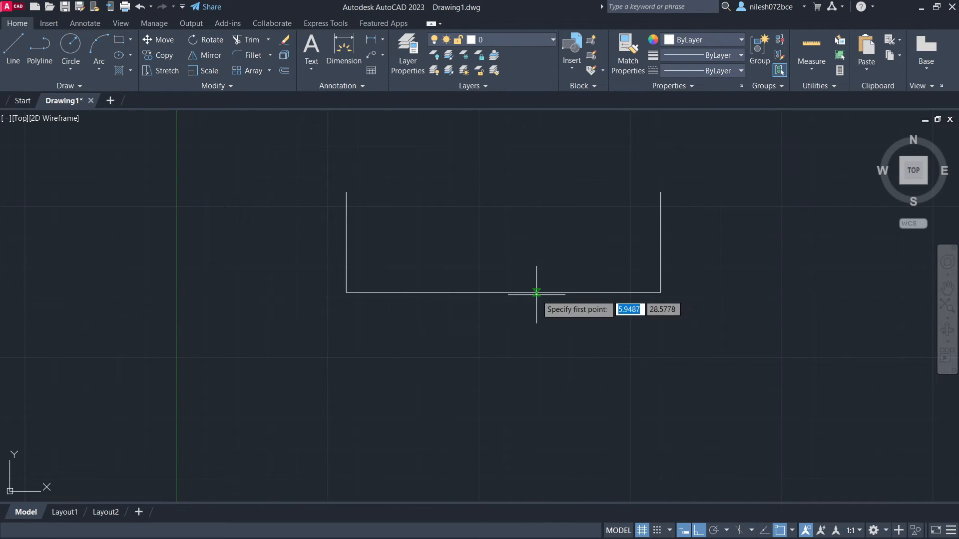
{"action": "left_click", "coordinate": [503, 292]}
{"action": "left_click", "coordinate": [503, 382]}
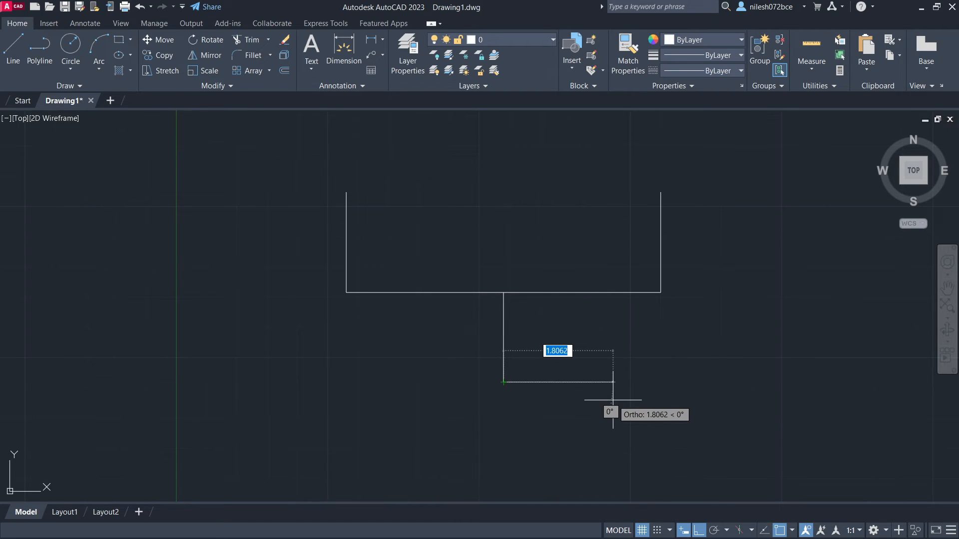
{"action": "key", "text": "Escape"}
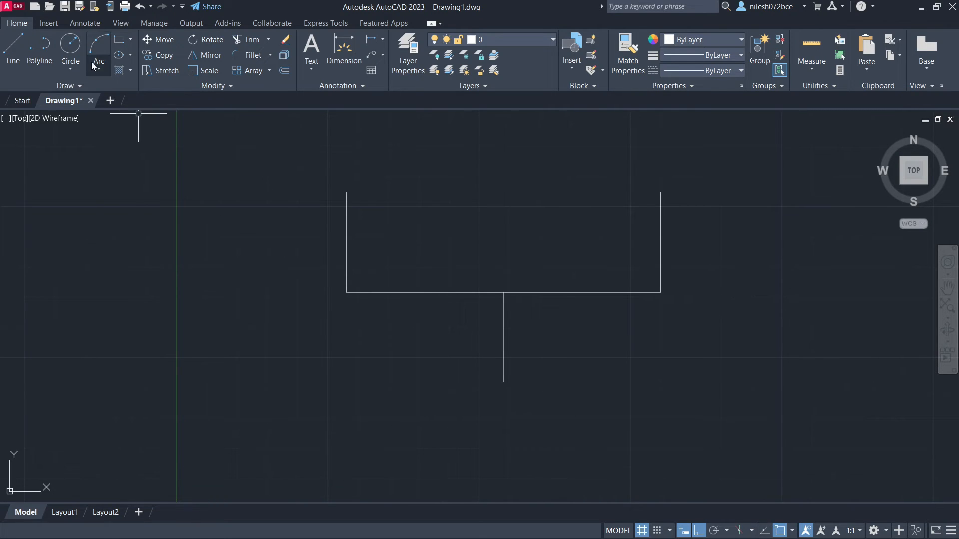
- Draw a circle to the left of the lines and a vertical line from its center down past its edge
{"action": "left_click", "coordinate": [70, 44]}
{"action": "left_click", "coordinate": [218, 283]}
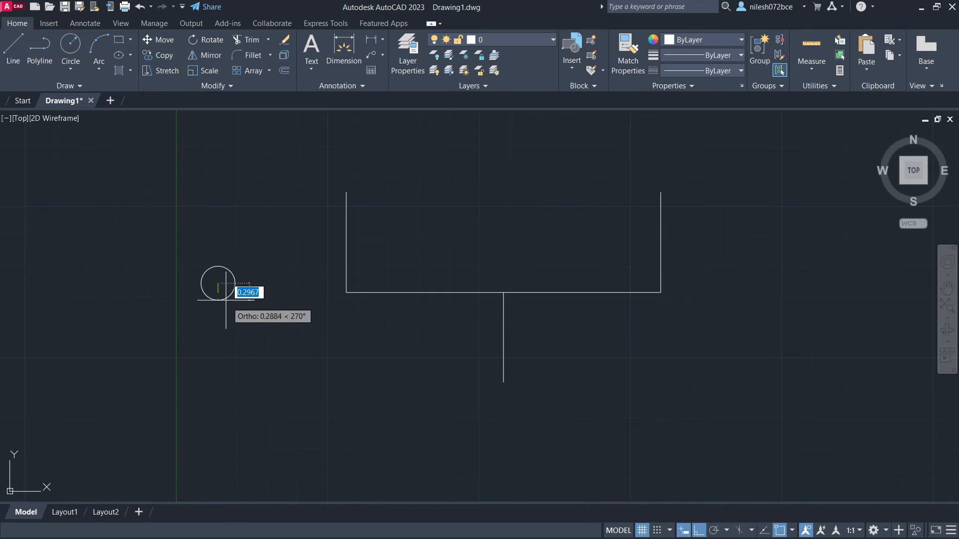
{"action": "left_click", "coordinate": [248, 303]}
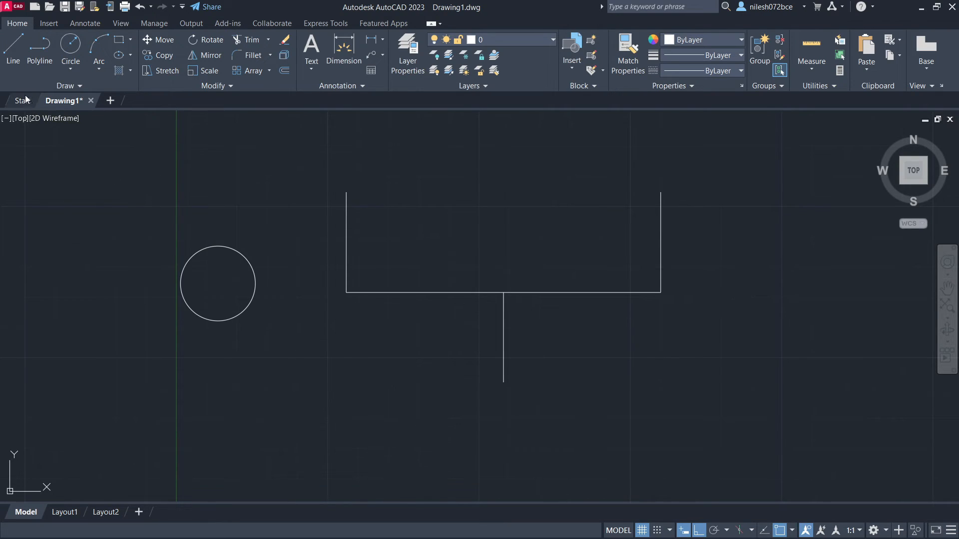
{"action": "left_click", "coordinate": [14, 59]}
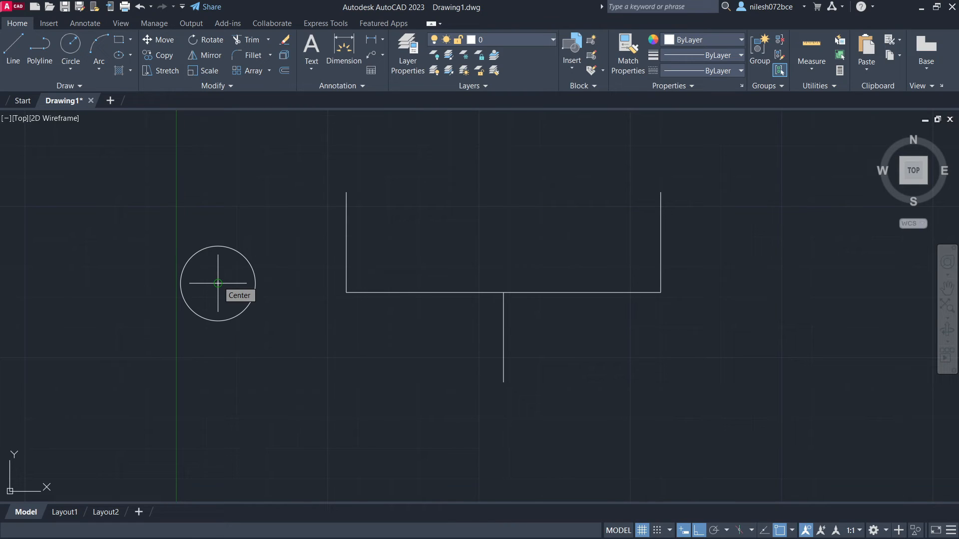
{"action": "left_click", "coordinate": [218, 284]}
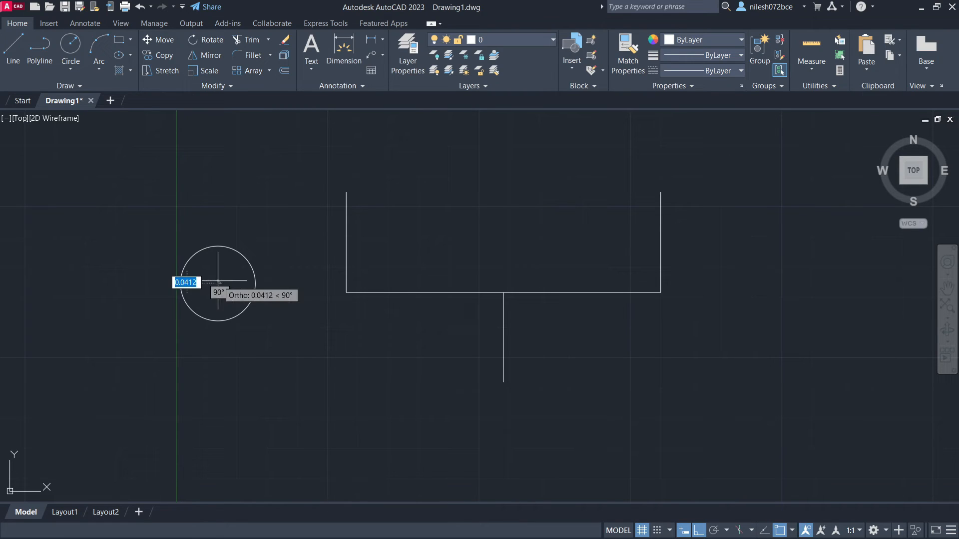
{"action": "left_click", "coordinate": [218, 403]}
{"action": "key", "text": "Escape"}
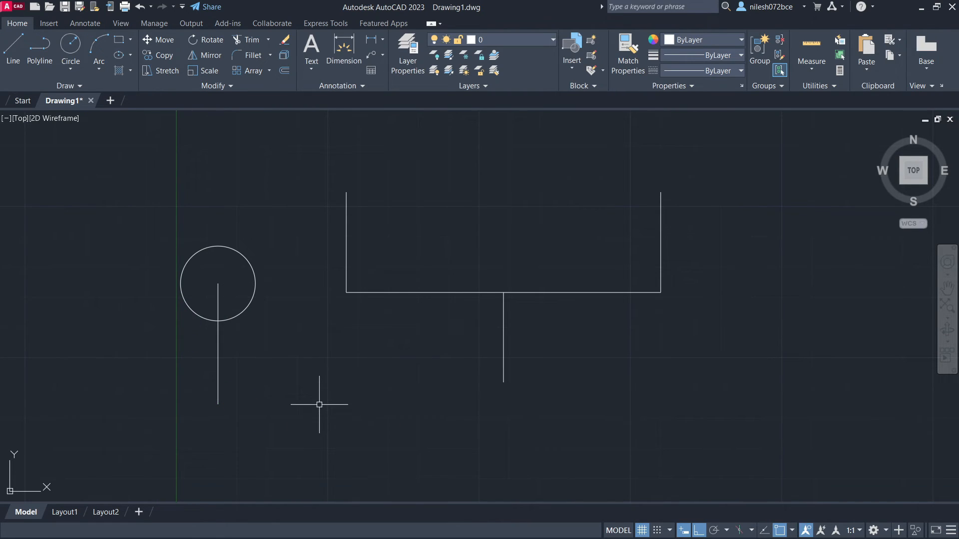
- Draw two more circles, one near the top of the left vertical line and a larger one between the verticals on the right
{"action": "left_click", "coordinate": [77, 48]}
{"action": "left_click", "coordinate": [410, 185]}
{"action": "left_click", "coordinate": [442, 185]}
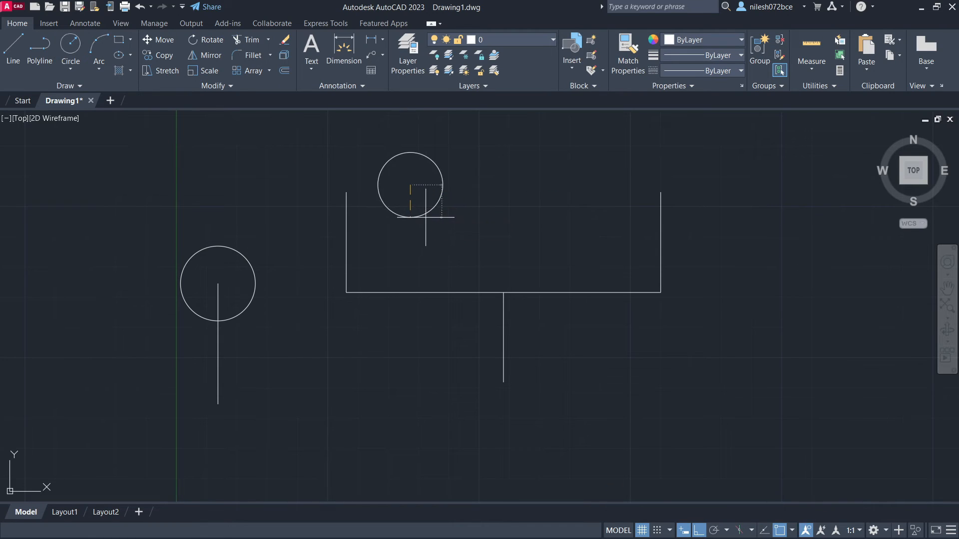
{"action": "key", "text": "Return"}
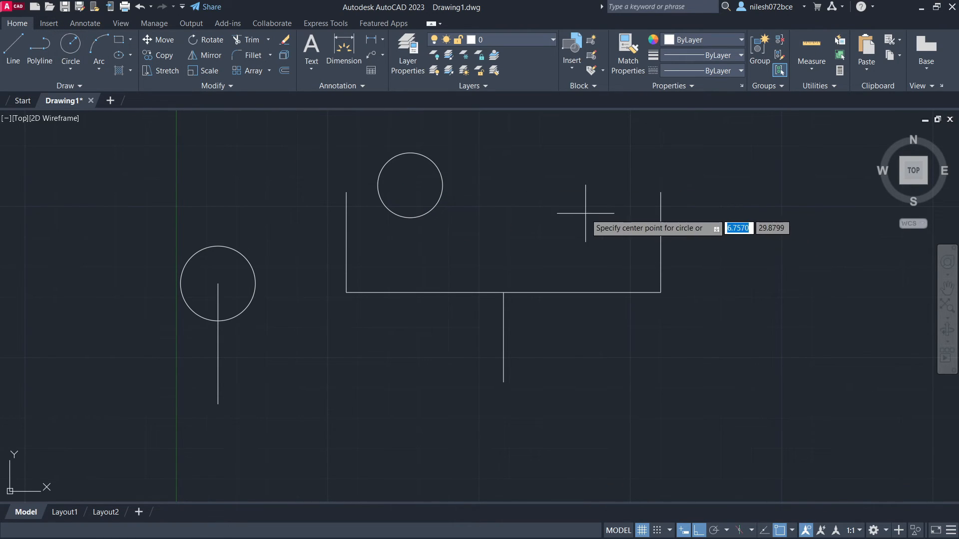
{"action": "left_click", "coordinate": [586, 213]}
{"action": "left_click", "coordinate": [597, 255]}
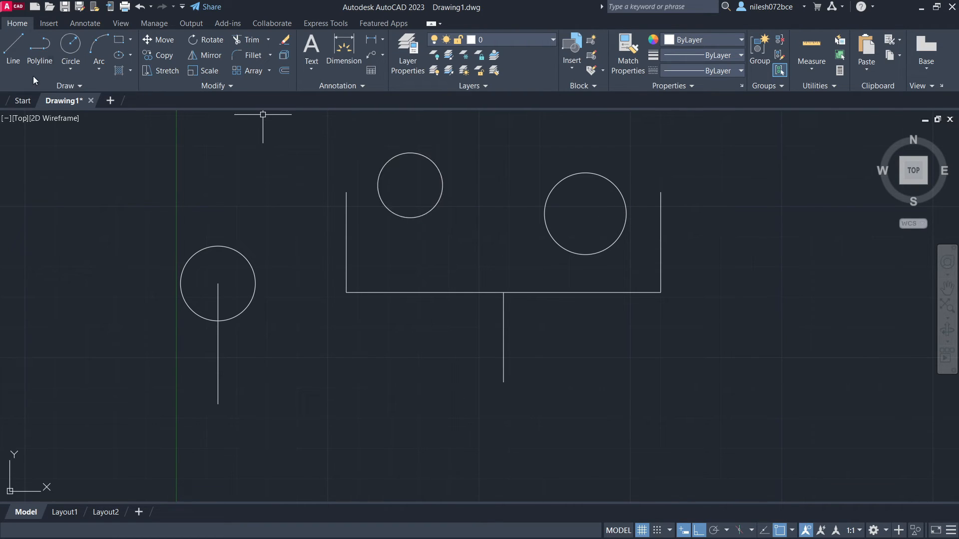
- Turn off ortho mode while drawing a line from the center of the upper-middle circle to the center of the larger circle
{"action": "left_click", "coordinate": [14, 50]}
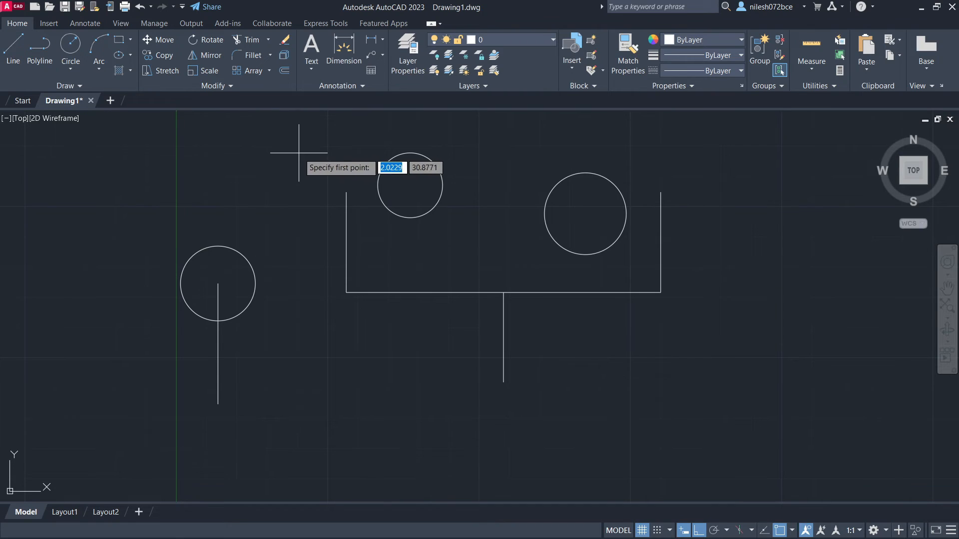
{"action": "left_click", "coordinate": [410, 185]}
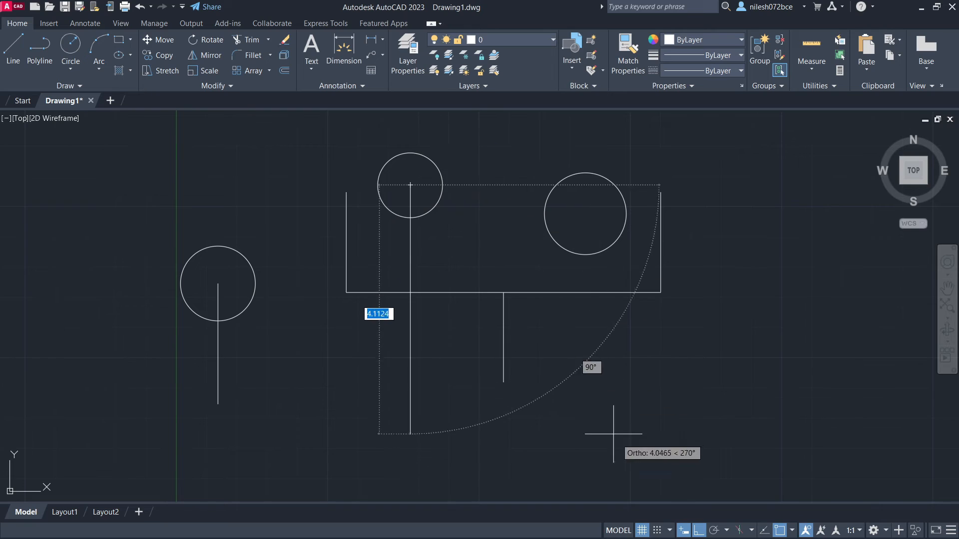
{"action": "left_click", "coordinate": [699, 531]}
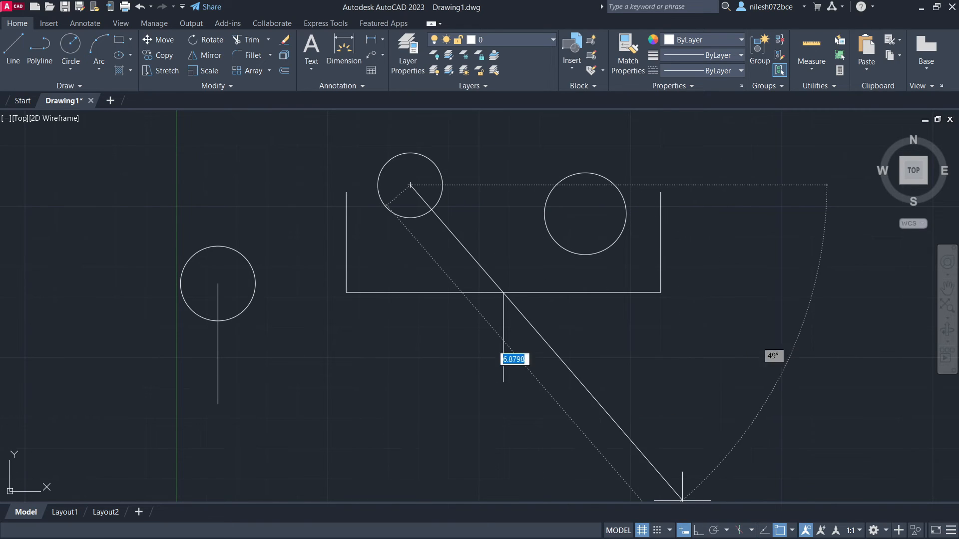
{"action": "left_click", "coordinate": [585, 213]}
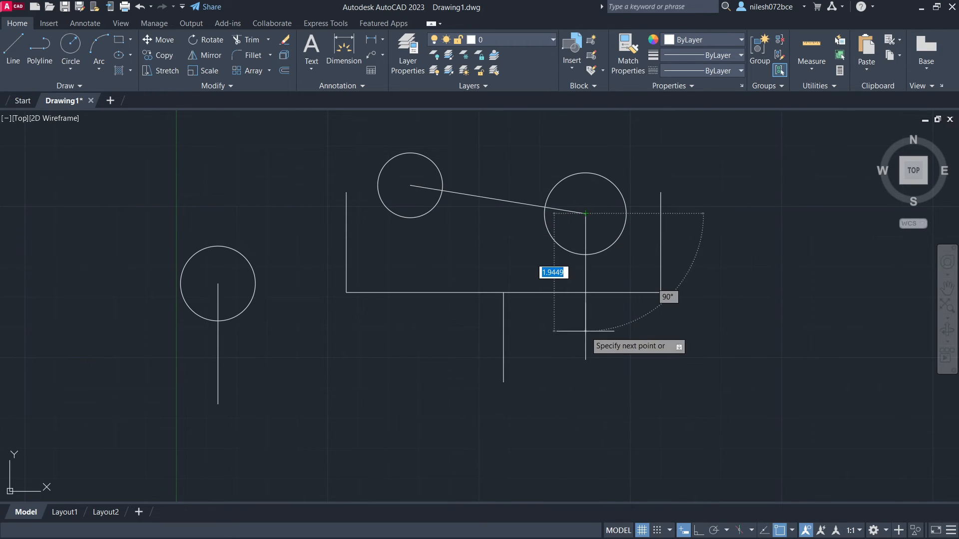
{"action": "key", "text": "Return"}
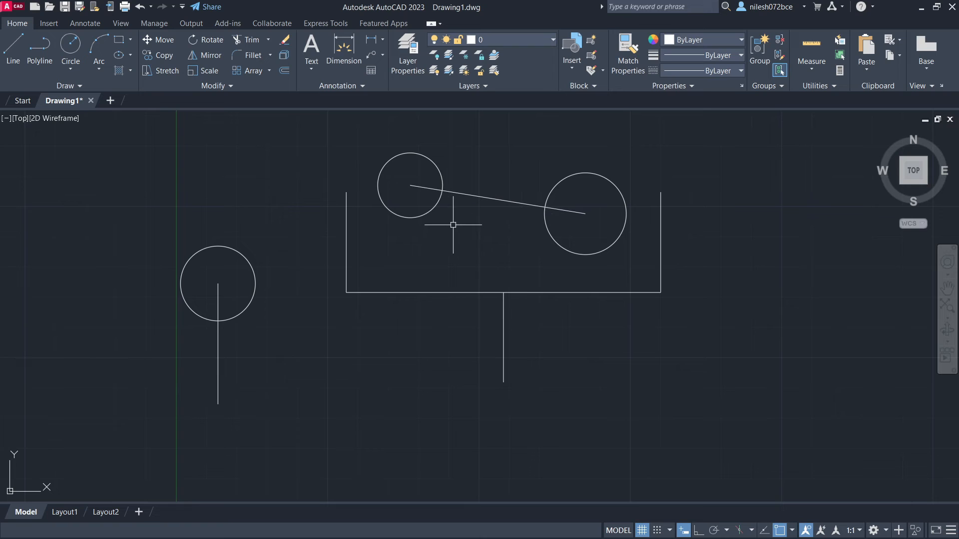
- Delete the four vertical lines and the line between the circle centers, leaving the horizontal line and three circles
{"action": "left_click", "coordinate": [345, 243]}
{"action": "left_click", "coordinate": [218, 356]}
{"action": "left_click", "coordinate": [499, 199]}
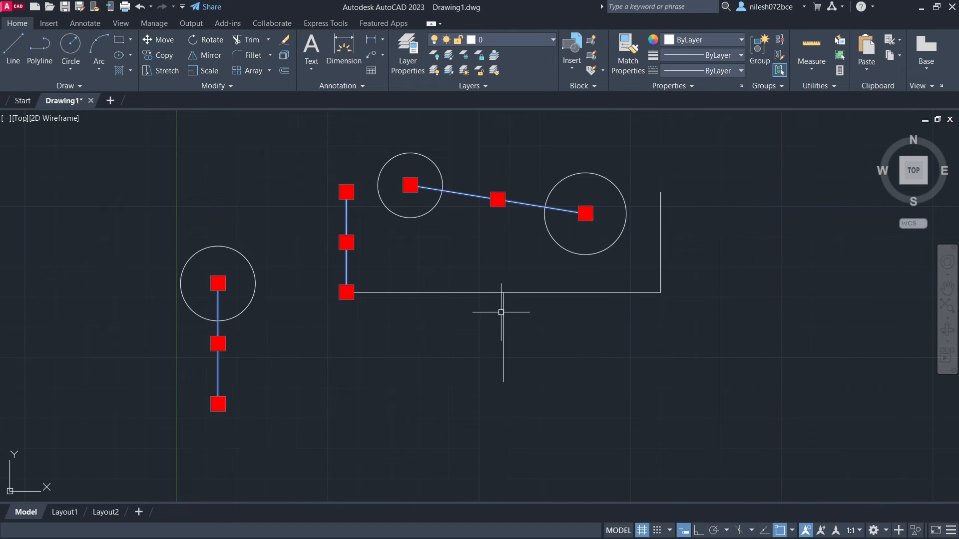
{"action": "left_click", "coordinate": [502, 316]}
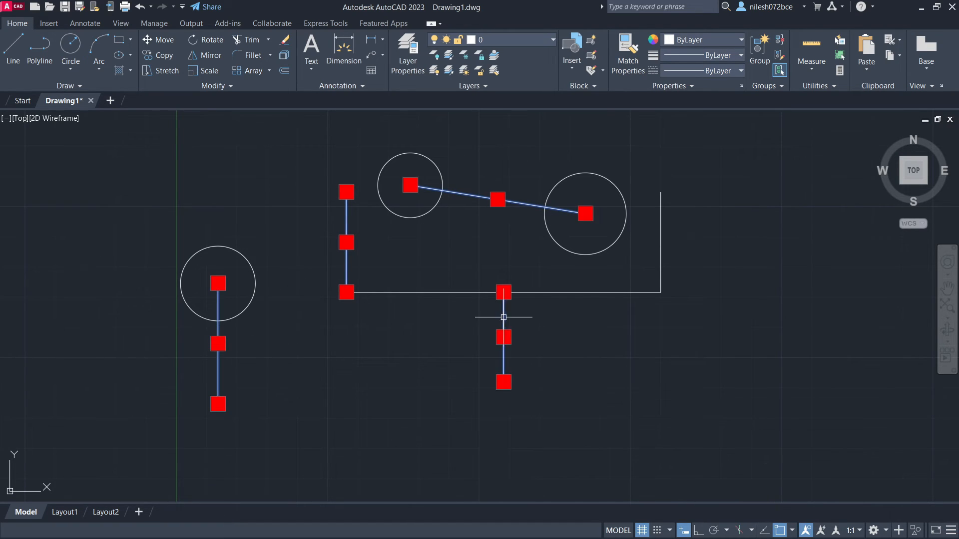
{"action": "left_click", "coordinate": [661, 231]}
{"action": "key", "text": "Delete"}
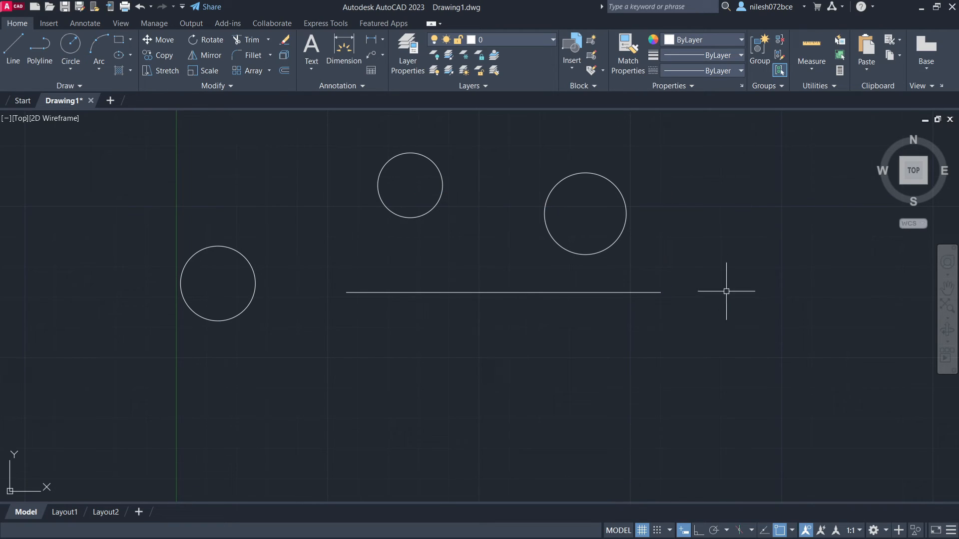
- Turn off object snap and draw a vertical line downward by eye from the left end of the horizontal line
{"action": "left_click", "coordinate": [780, 530]}
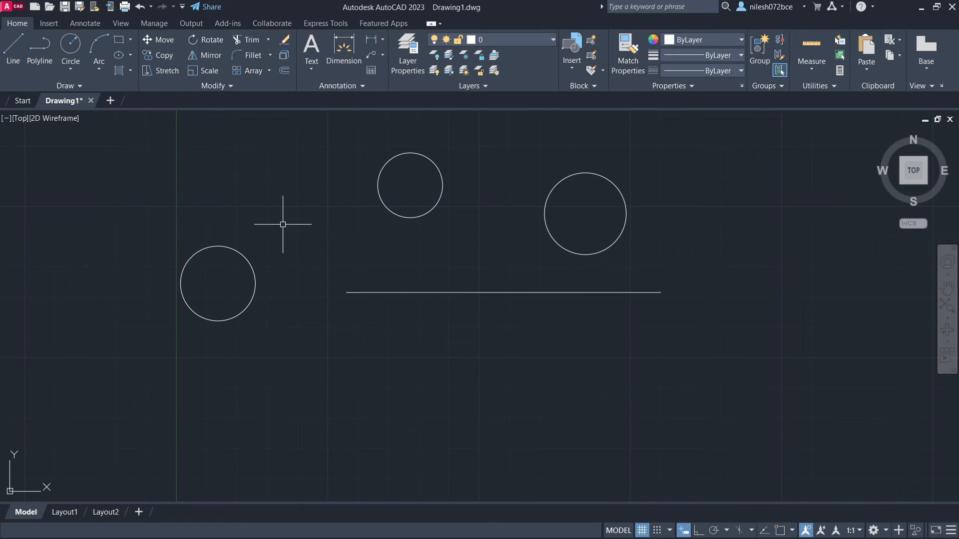
{"action": "left_click", "coordinate": [17, 60]}
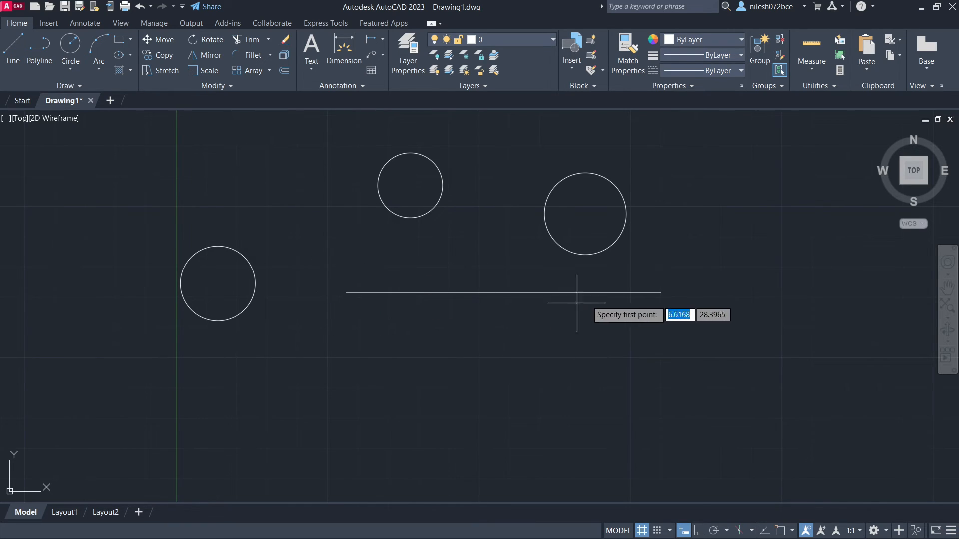
{"action": "left_click", "coordinate": [347, 292]}
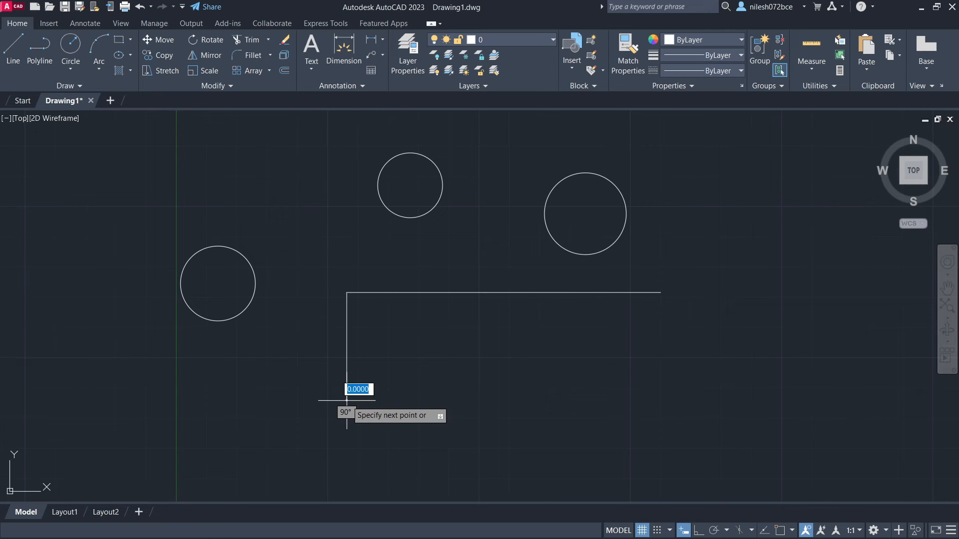
{"action": "key", "text": "Escape"}
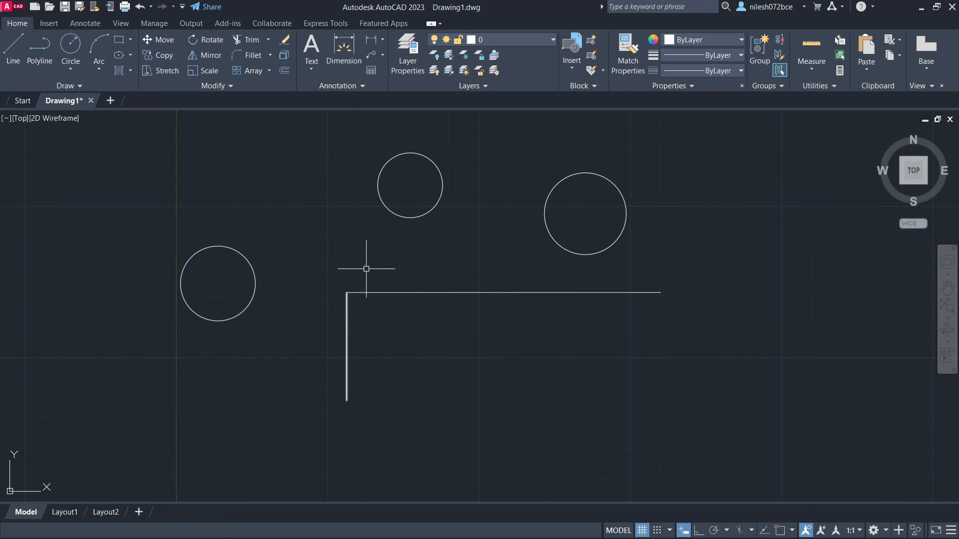
- Examine up close how the vertical line meets the left end of the horizontal line
{"action": "scroll", "coordinate": [344, 267], "scroll_direction": "up", "scroll_amount": 8}
{"action": "scroll", "coordinate": [335, 442], "scroll_direction": "up", "scroll_amount": 4}
{"action": "middle_click_drag", "start_coordinate": [336, 443], "coordinate": [358, 261]}
{"action": "scroll", "coordinate": [371, 404], "scroll_direction": "up", "scroll_amount": 2}
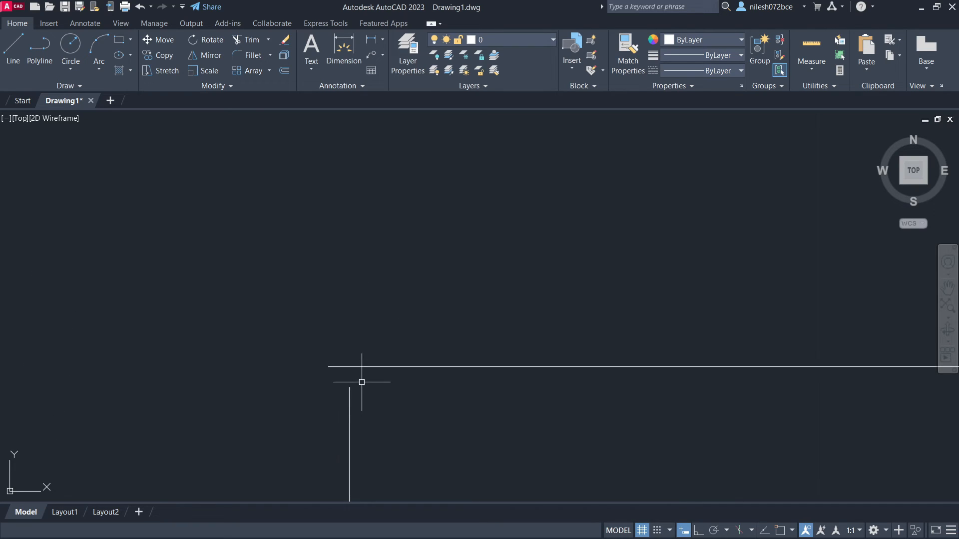
{"action": "scroll", "coordinate": [381, 410], "scroll_direction": "down", "scroll_amount": 12}
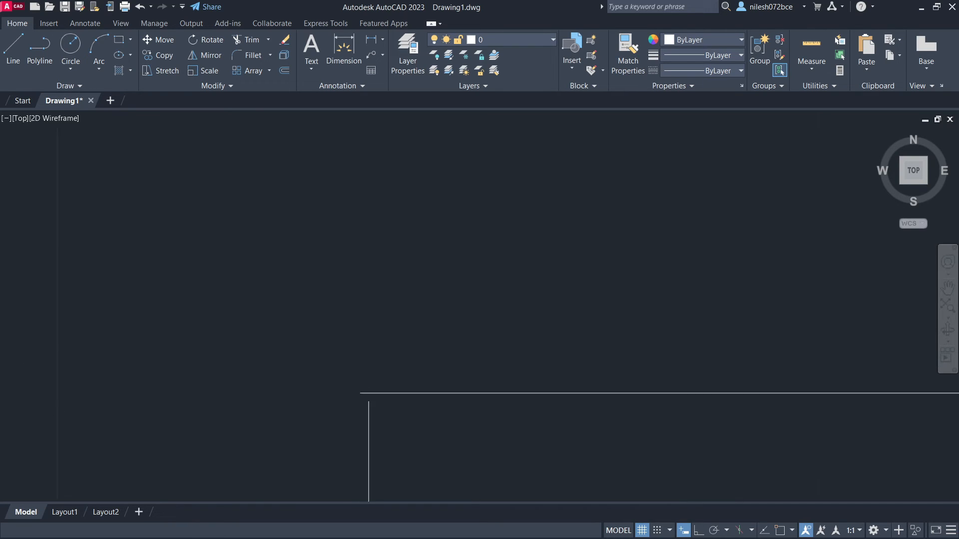
{"action": "scroll", "coordinate": [462, 450], "scroll_direction": "down", "scroll_amount": 2}
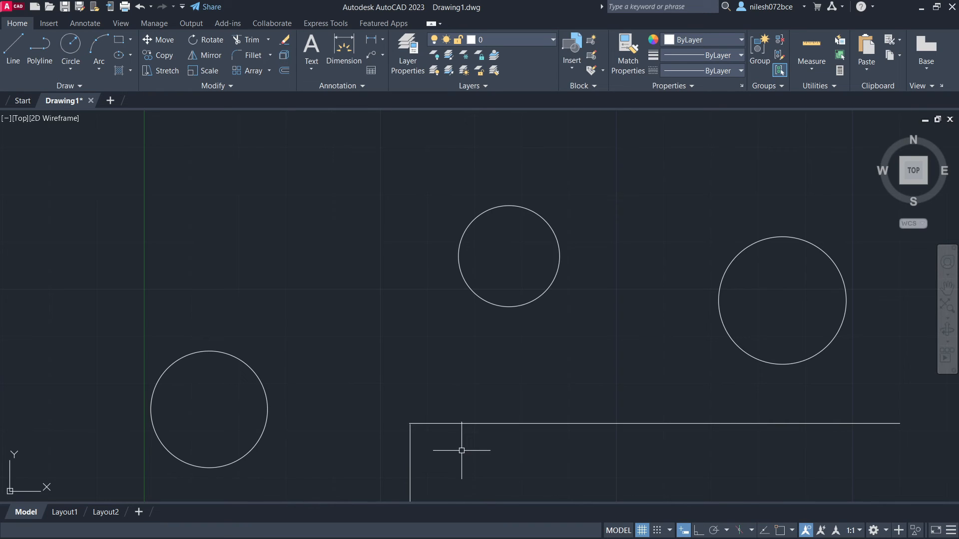
{"action": "middle_click_drag", "start_coordinate": [462, 451], "coordinate": [436, 257]}
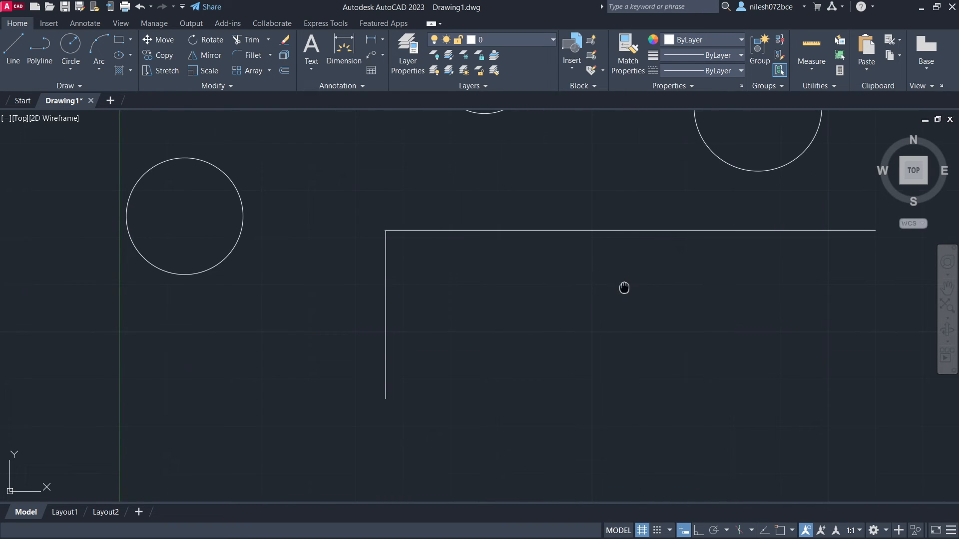
{"action": "middle_click_drag", "start_coordinate": [623, 288], "coordinate": [494, 305]}
{"action": "scroll", "coordinate": [488, 306], "scroll_direction": "down", "scroll_amount": 2}
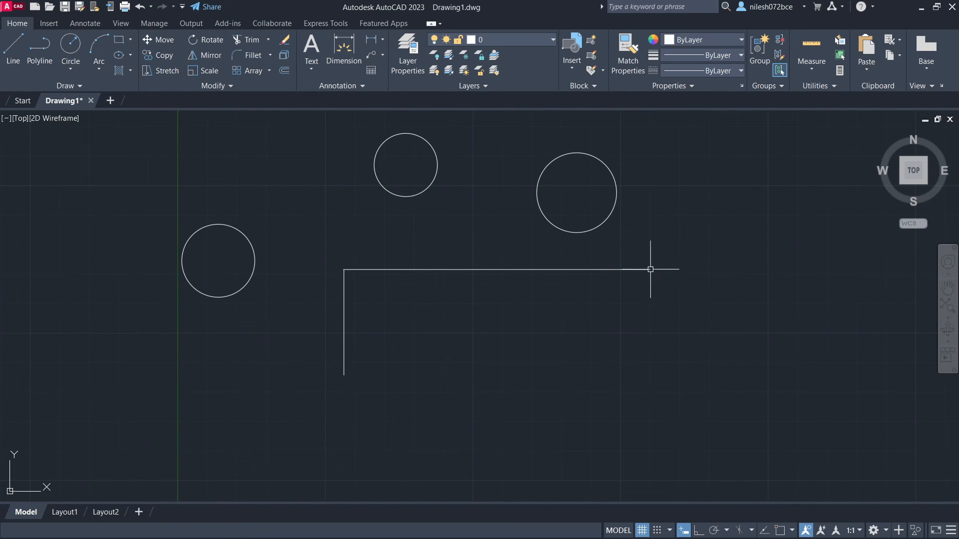
- Draw a line downward by eye from the right end of the horizontal line and inspect the corner up close
{"action": "type", "text": "l"}
{"action": "key", "text": "Return"}
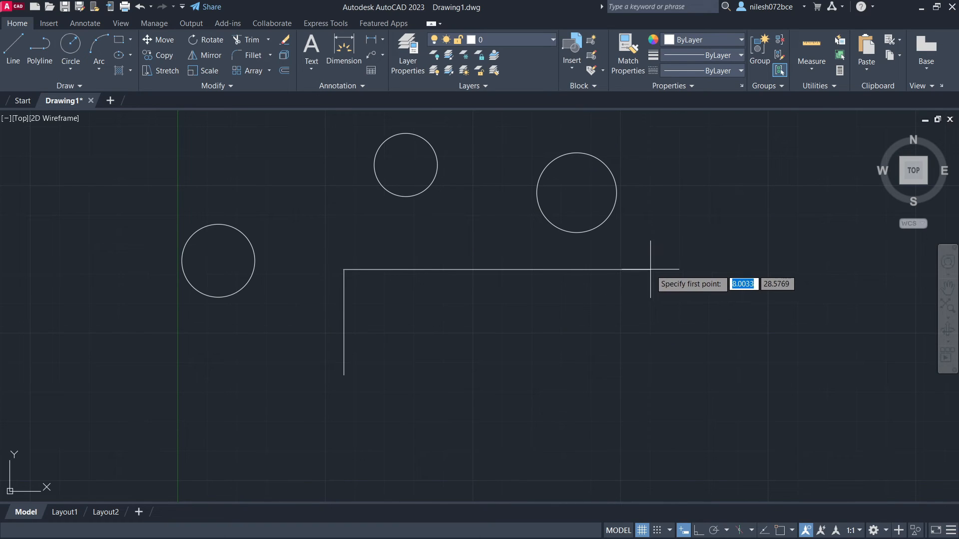
{"action": "left_click", "coordinate": [649, 270]}
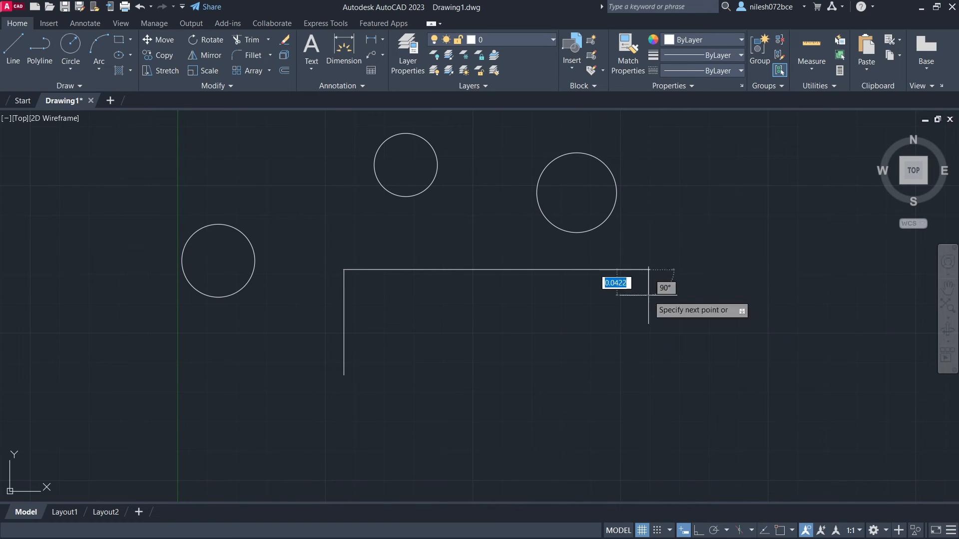
{"action": "scroll", "coordinate": [649, 279], "scroll_direction": "up", "scroll_amount": 4}
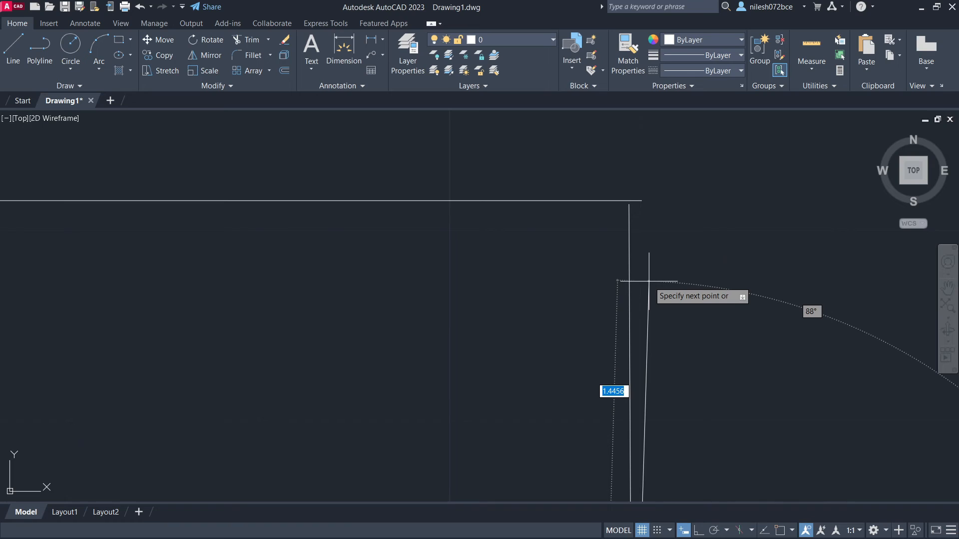
{"action": "key", "text": "Escape"}
{"action": "scroll", "coordinate": [476, 268], "scroll_direction": "down", "scroll_amount": 5}
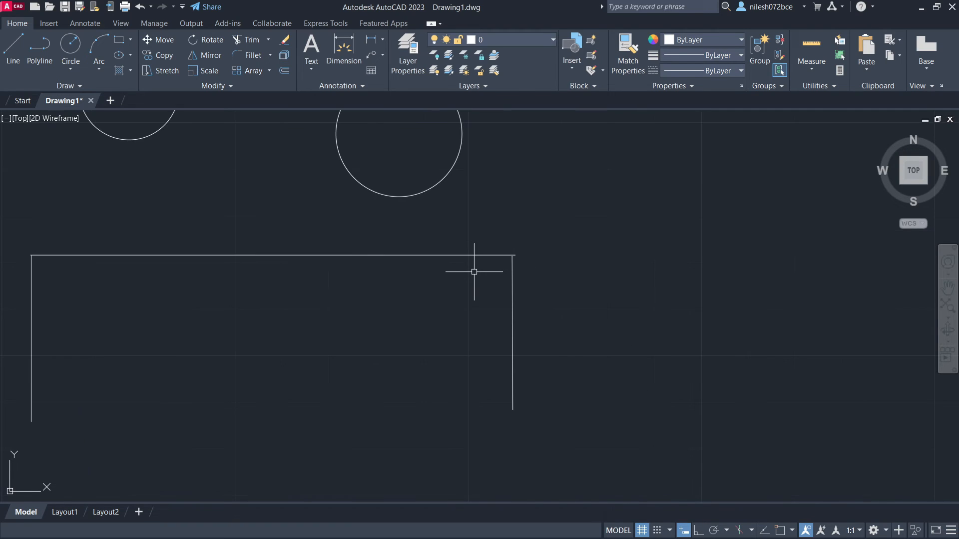
- Draw a nearly vertical line downward by eye from around the middle of the horizontal line
{"action": "left_click", "coordinate": [13, 50]}
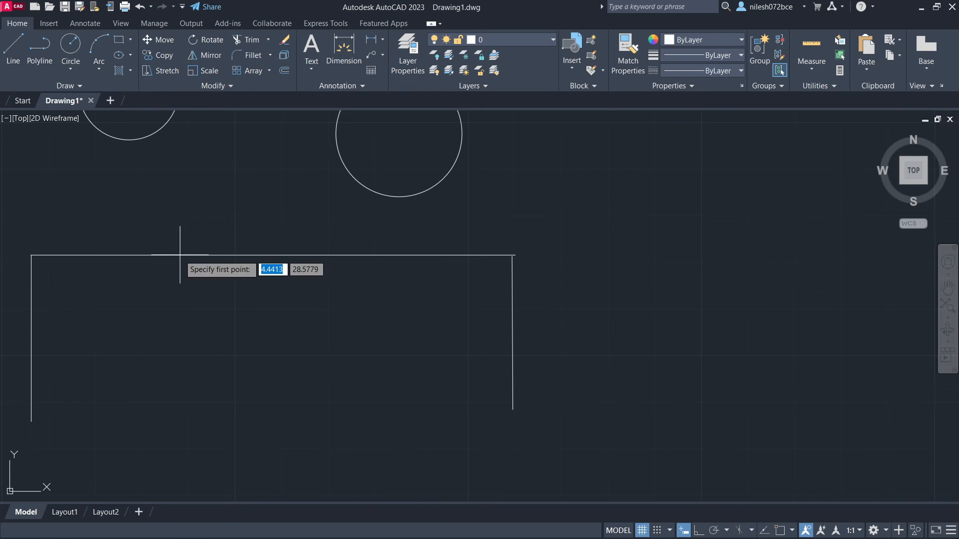
{"action": "left_click", "coordinate": [279, 256]}
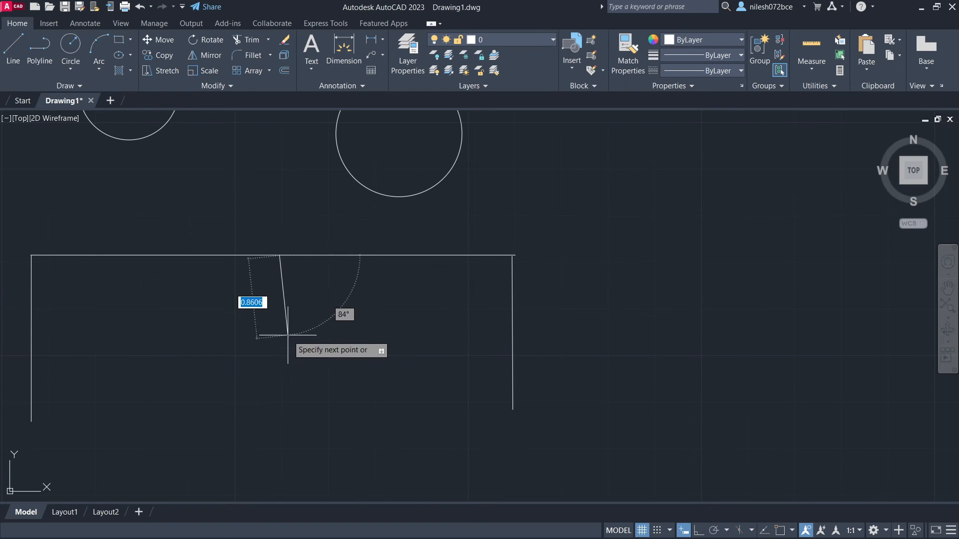
{"action": "left_click", "coordinate": [276, 384]}
{"action": "key", "text": "Escape"}
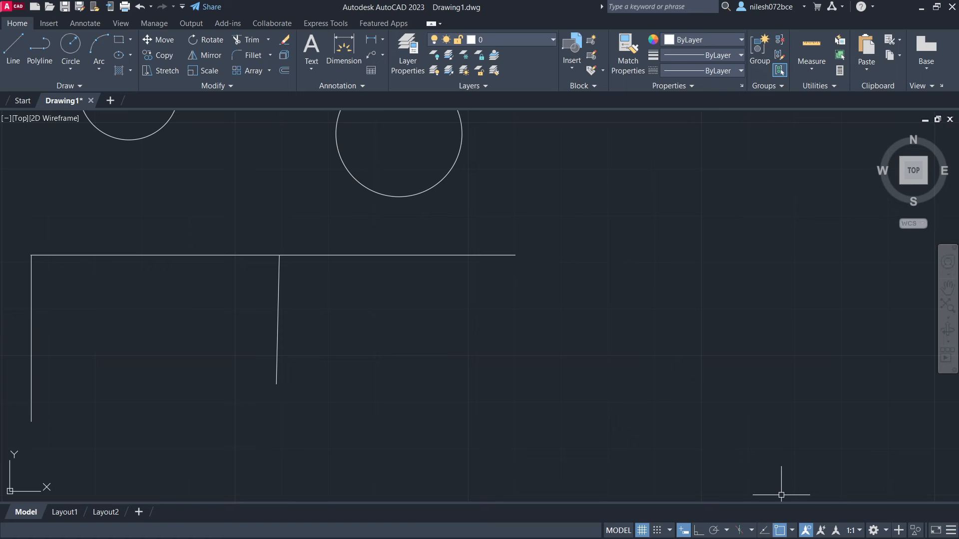
- Draw snapped lines from the horizontal line's right endpoint downward and from its midpoint to the lower end of the existing middle line
{"action": "key", "text": "l"}
{"action": "key", "text": "Return"}
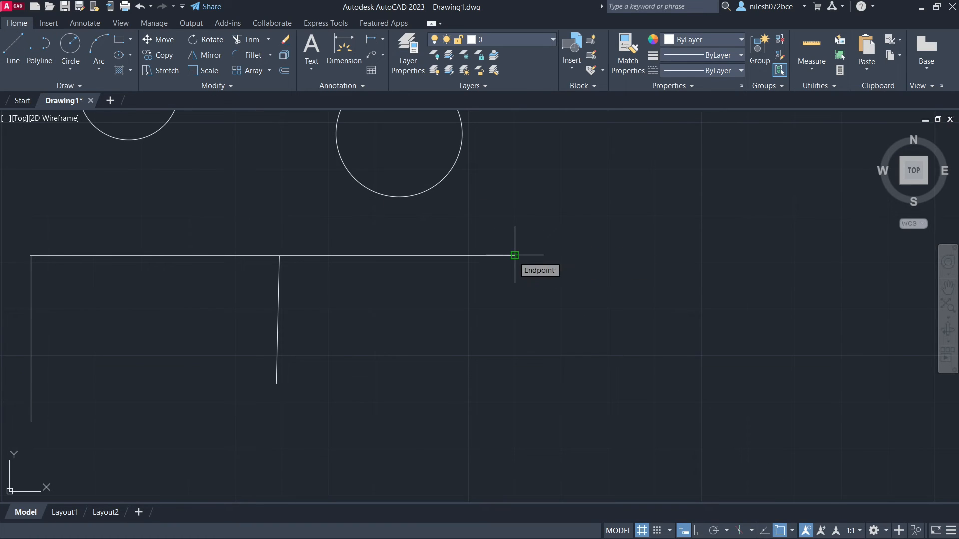
{"action": "left_click", "coordinate": [515, 255]}
{"action": "left_click", "coordinate": [508, 400]}
{"action": "left_click", "coordinate": [273, 255]}
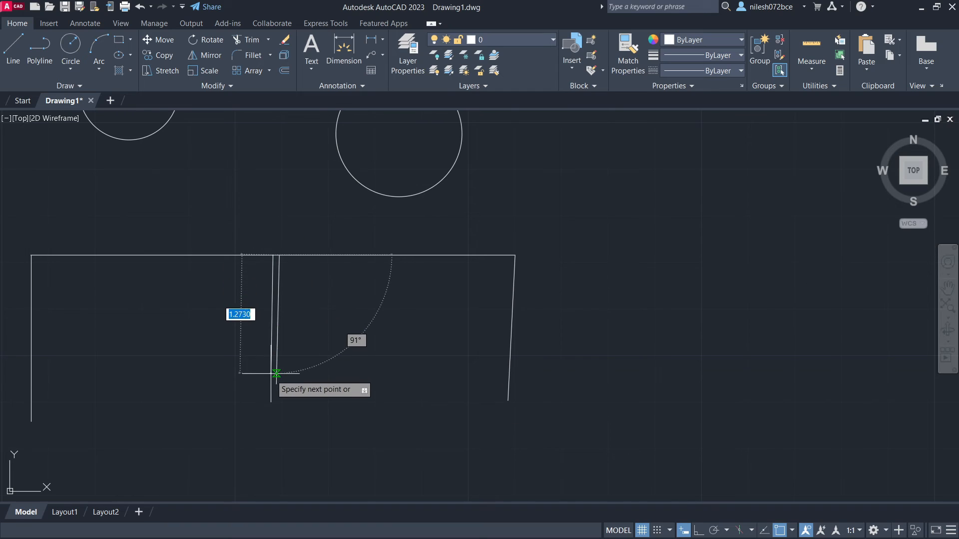
{"action": "left_click", "coordinate": [276, 384]}
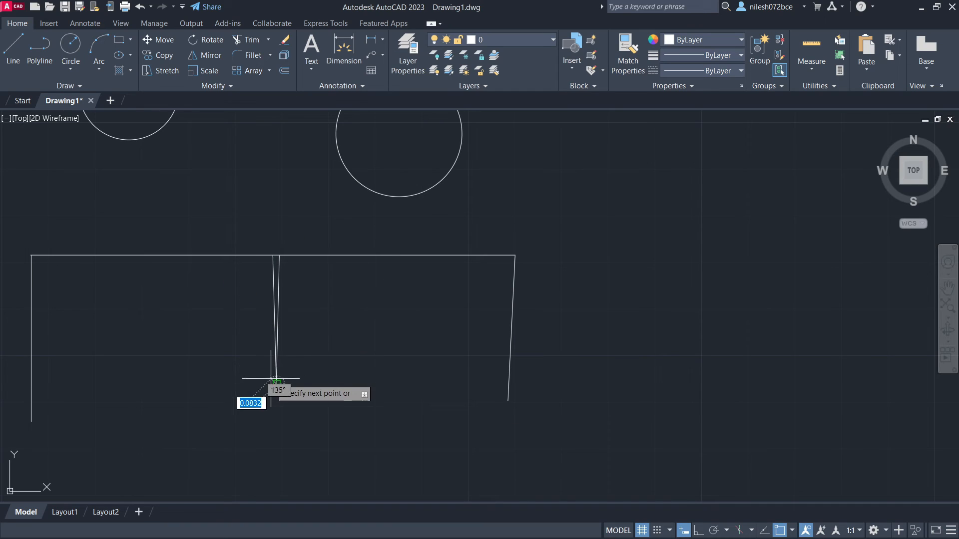
{"action": "key", "text": "Escape"}
- Compare up close how the two middle lines and the right line meet the horizontal line
{"action": "scroll", "coordinate": [303, 240], "scroll_direction": "up", "scroll_amount": 3}
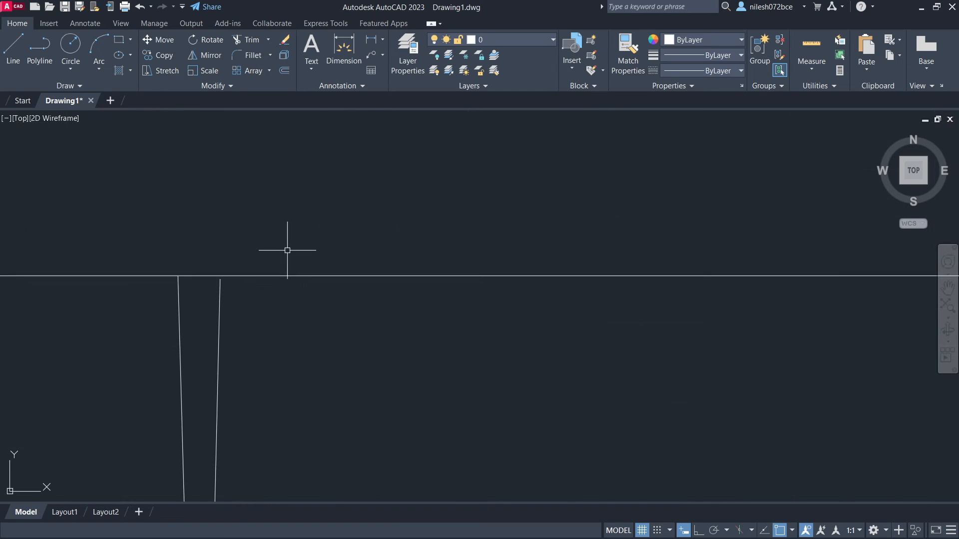
{"action": "scroll", "coordinate": [186, 274], "scroll_direction": "up", "scroll_amount": 3}
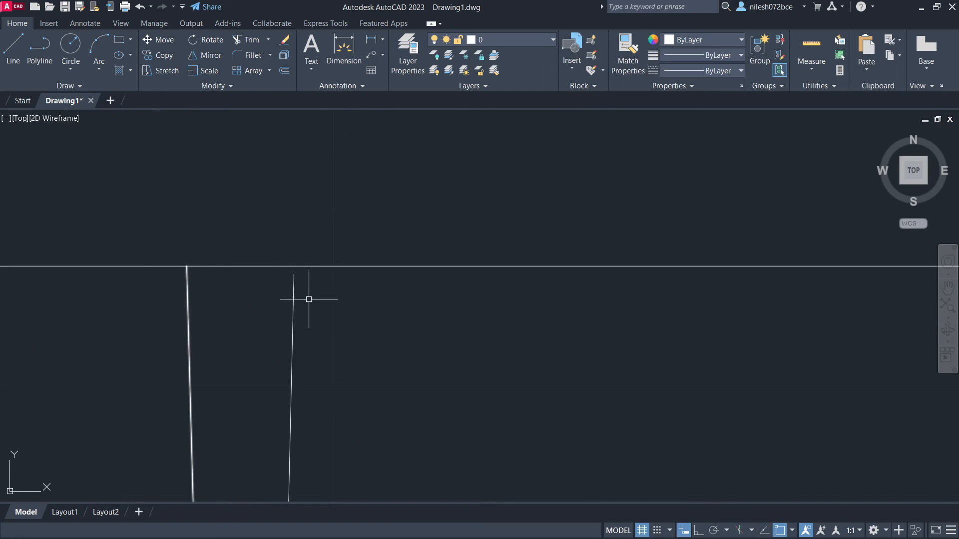
{"action": "scroll", "coordinate": [285, 269], "scroll_direction": "up", "scroll_amount": 4}
{"action": "scroll", "coordinate": [273, 267], "scroll_direction": "down", "scroll_amount": 8}
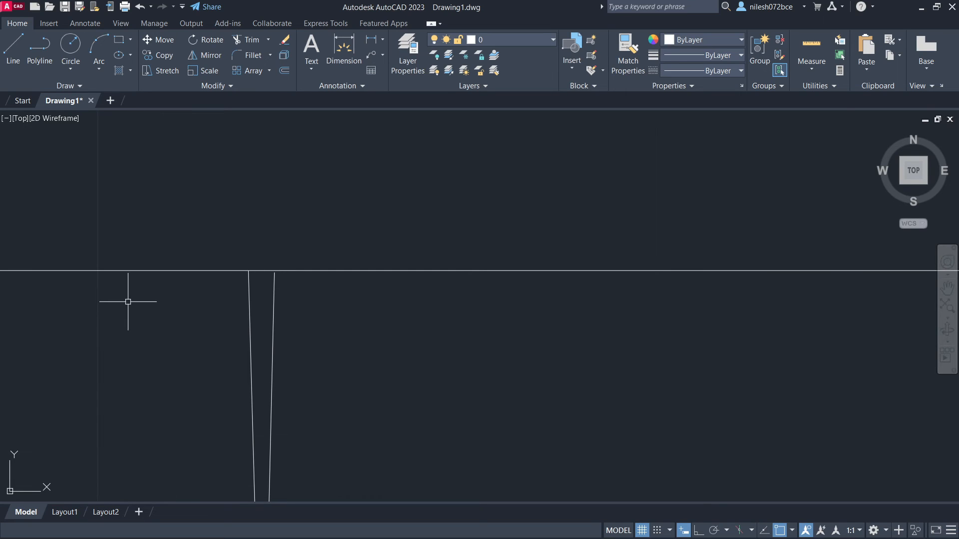
{"action": "middle_click_drag", "start_coordinate": [775, 332], "coordinate": [235, 289]}
{"action": "scroll", "coordinate": [236, 290], "scroll_direction": "up", "scroll_amount": 2}
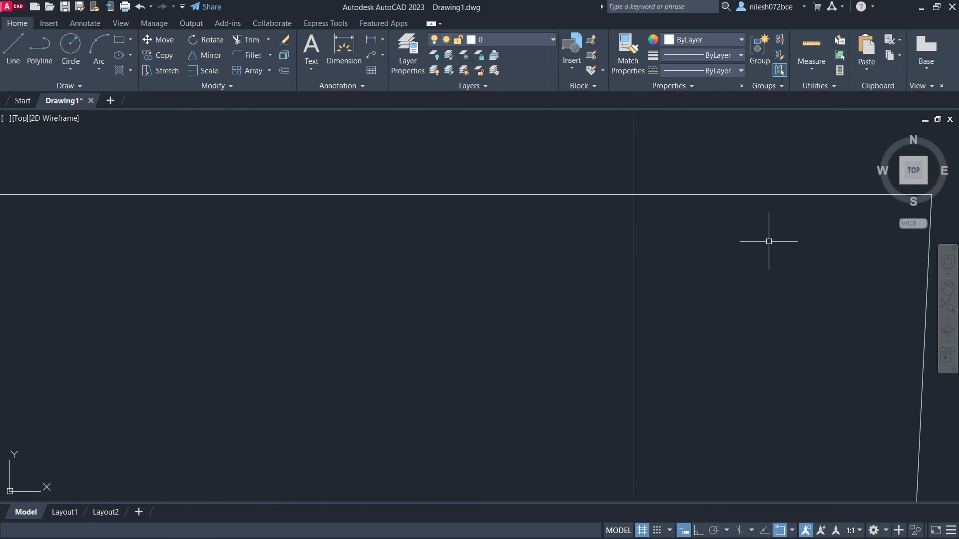
{"action": "scroll", "coordinate": [937, 193], "scroll_direction": "up", "scroll_amount": 3}
{"action": "scroll", "coordinate": [925, 193], "scroll_direction": "up", "scroll_amount": 5}
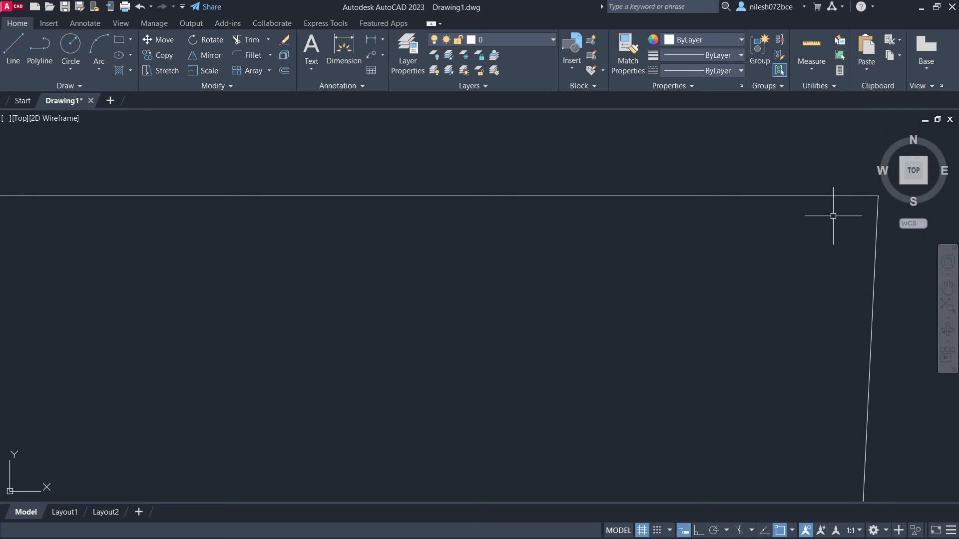
{"action": "scroll", "coordinate": [865, 195], "scroll_direction": "down", "scroll_amount": 2}
{"action": "scroll", "coordinate": [698, 220], "scroll_direction": "down", "scroll_amount": 8}
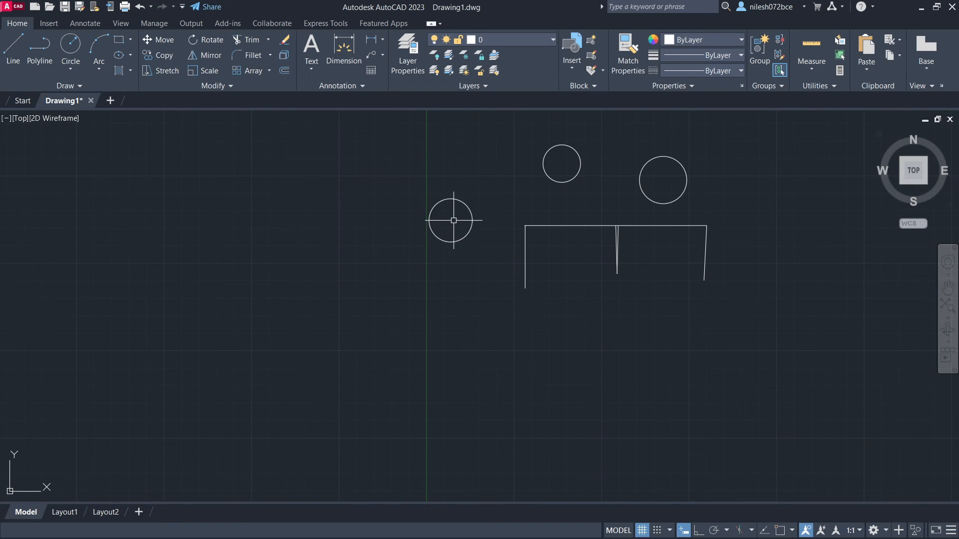
- Draw connected line segments by eye through the approximate centers of the three circles, from the leftmost to the rightmost, without object snap
{"action": "left_click", "coordinate": [39, 54]}
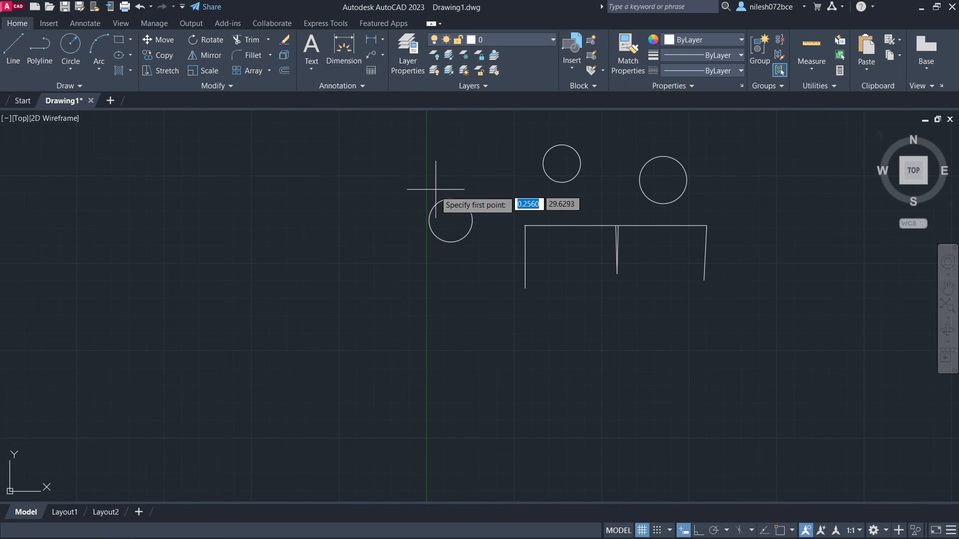
{"action": "left_click", "coordinate": [450, 220]}
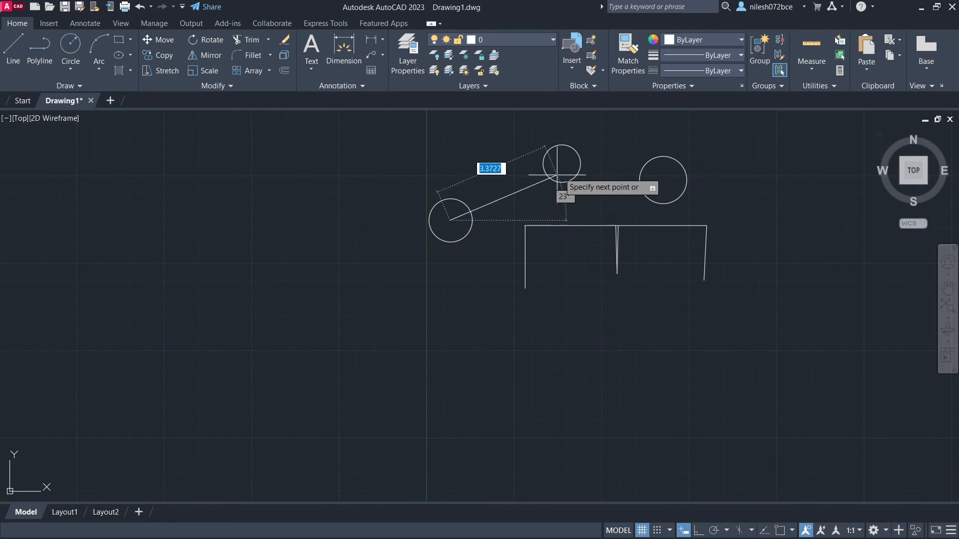
{"action": "left_click", "coordinate": [666, 182]}
{"action": "key", "text": "Escape"}
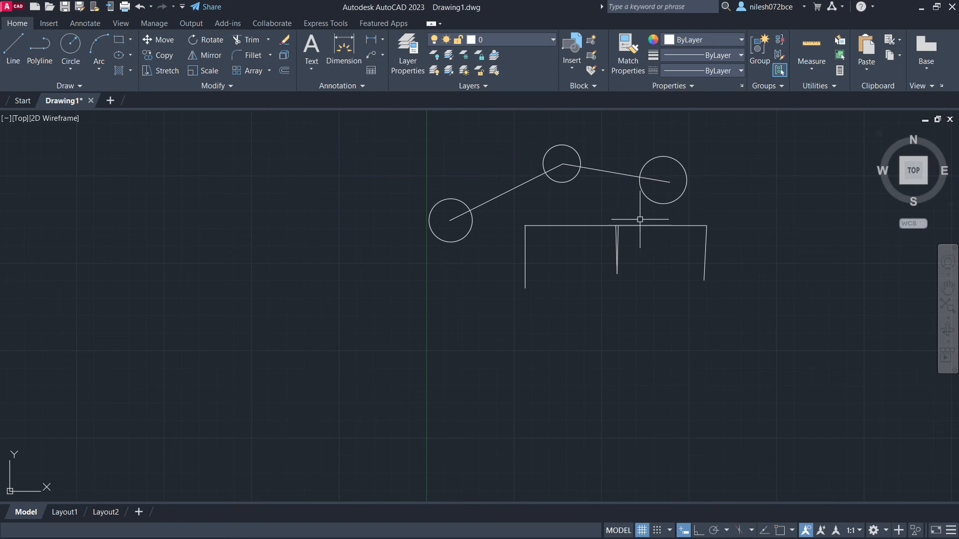
- With object snap on, draw connected lines through the exact centers of the three circles, from the leftmost to the rightmost
{"action": "scroll", "coordinate": [578, 202], "scroll_direction": "up", "scroll_amount": 4}
{"action": "scroll", "coordinate": [578, 202], "scroll_direction": "down", "scroll_amount": 2}
{"action": "middle_click_drag", "start_coordinate": [578, 202], "coordinate": [576, 248]}
{"action": "left_click", "coordinate": [2, 60]}
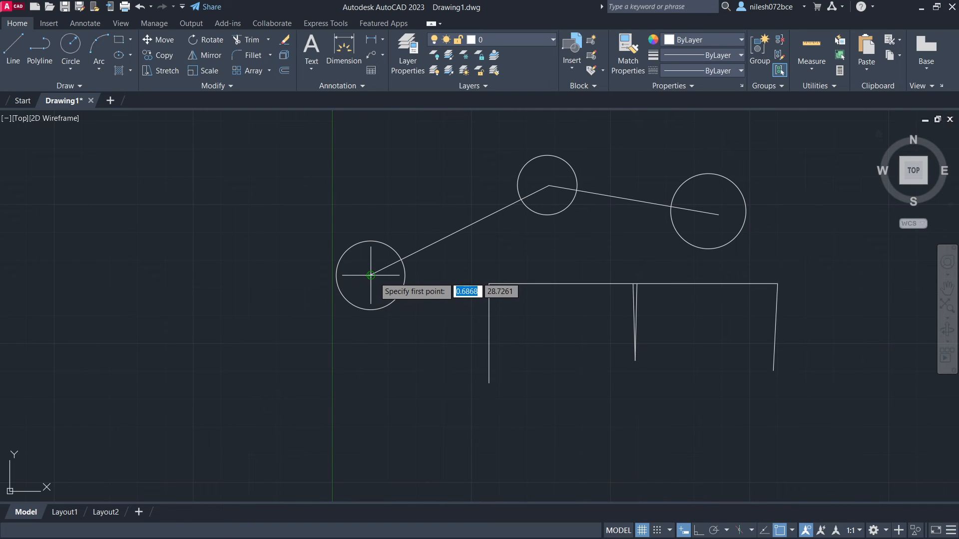
{"action": "left_click", "coordinate": [370, 275]}
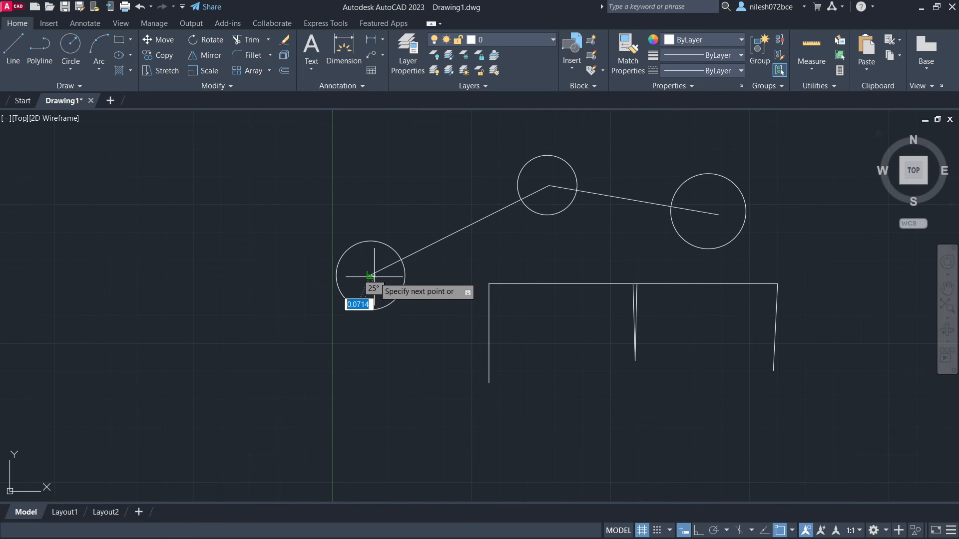
{"action": "left_click", "coordinate": [547, 185]}
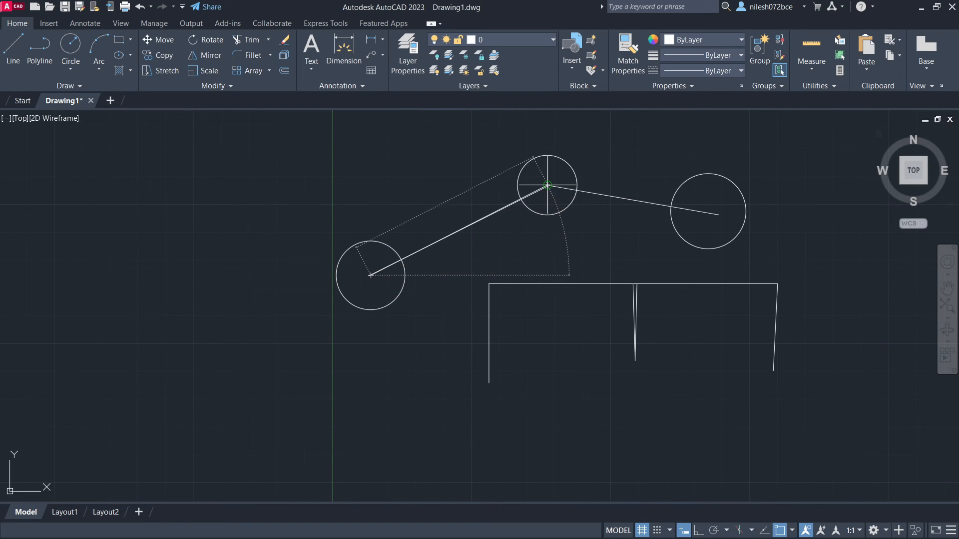
{"action": "left_click", "coordinate": [708, 211]}
{"action": "key", "text": "Return"}
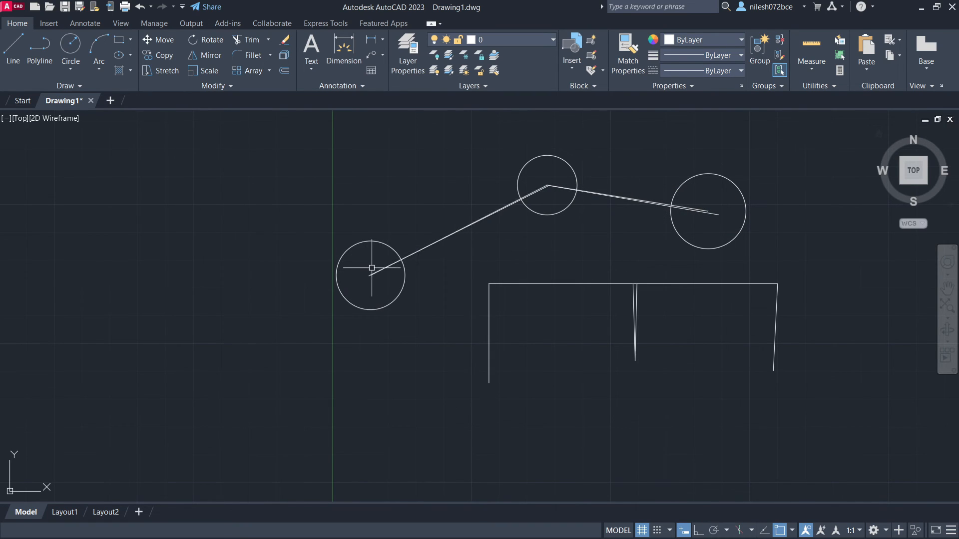
- Compare up close how the by-eye lines and the snapped lines meet the centers of the three circles
{"action": "scroll", "coordinate": [370, 272], "scroll_direction": "up", "scroll_amount": 5}
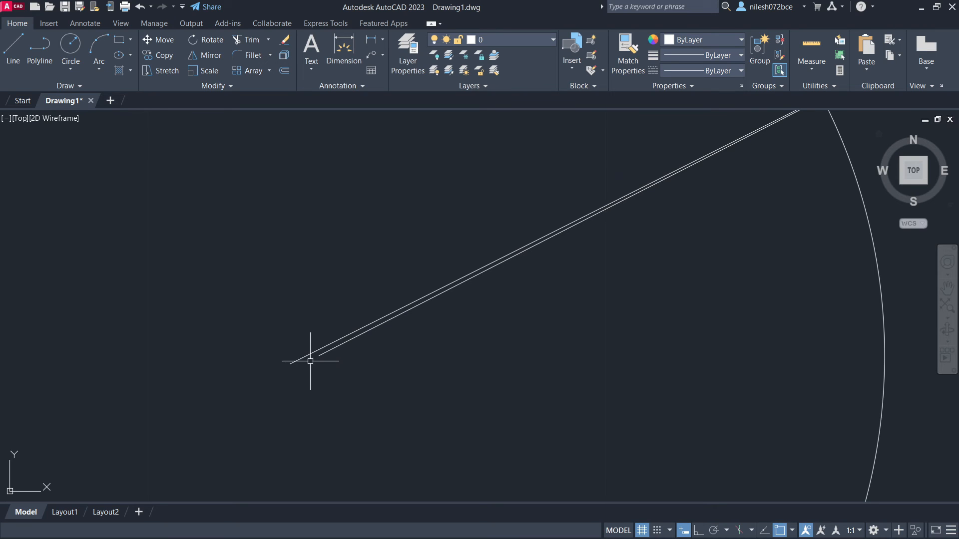
{"action": "scroll", "coordinate": [349, 357], "scroll_direction": "down", "scroll_amount": 5}
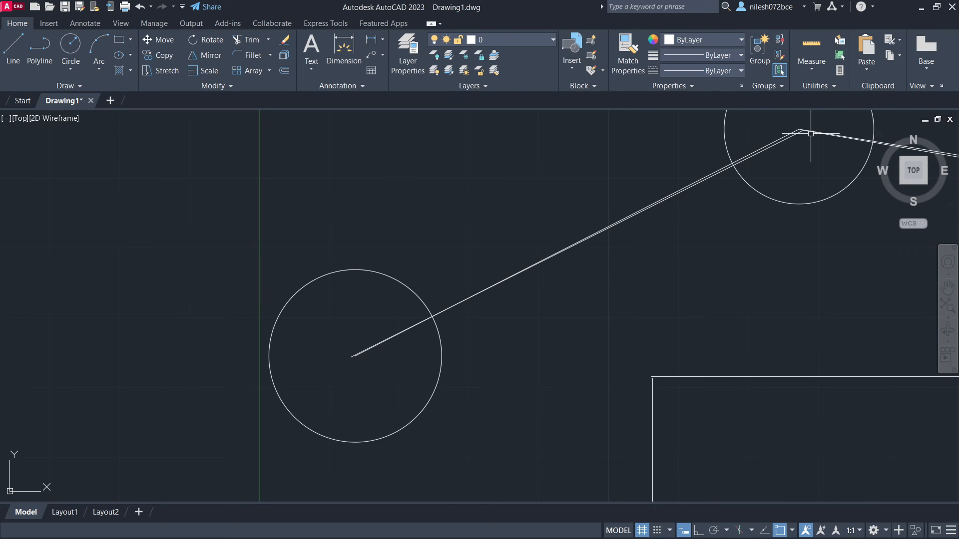
{"action": "scroll", "coordinate": [765, 157], "scroll_direction": "down", "scroll_amount": 2}
{"action": "middle_click_drag", "start_coordinate": [773, 154], "coordinate": [387, 270]}
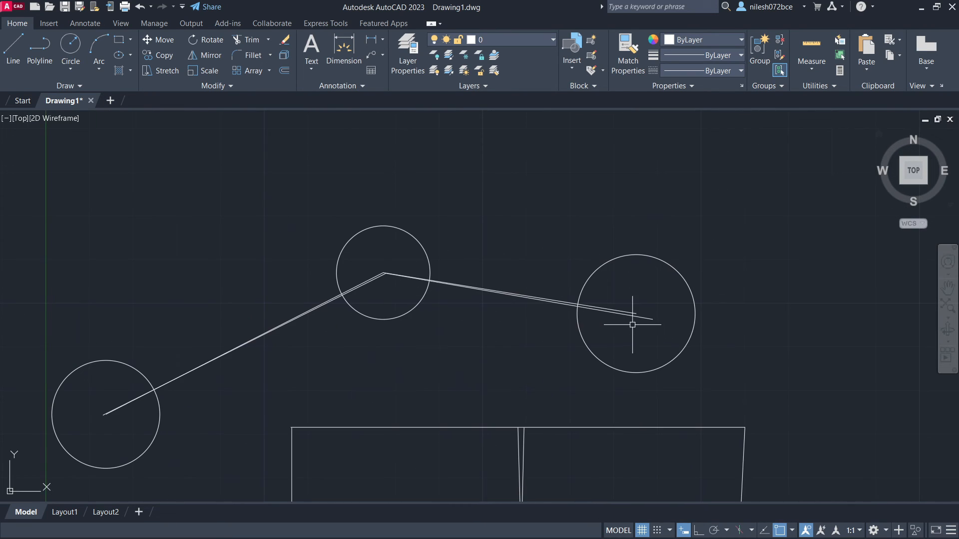
{"action": "scroll", "coordinate": [633, 325], "scroll_direction": "up", "scroll_amount": 2}
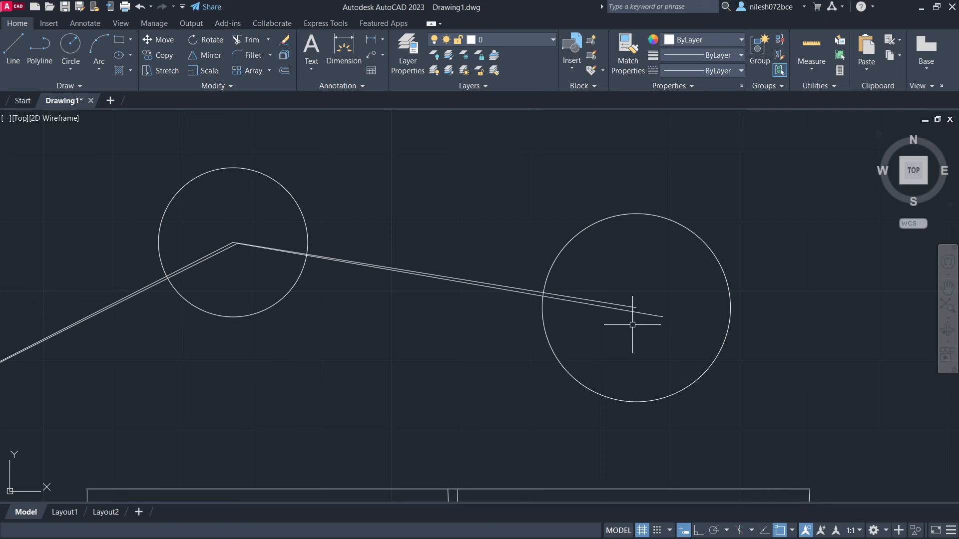
- Erase all lines and circles from the drawing
{"action": "scroll", "coordinate": [770, 393], "scroll_direction": "down", "scroll_amount": 5}
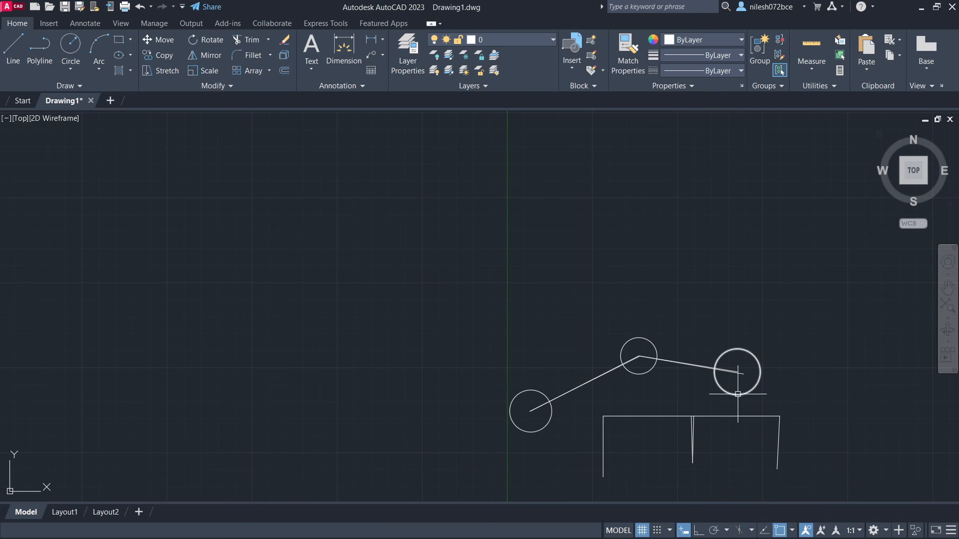
{"action": "key", "text": "ctrl+a"}
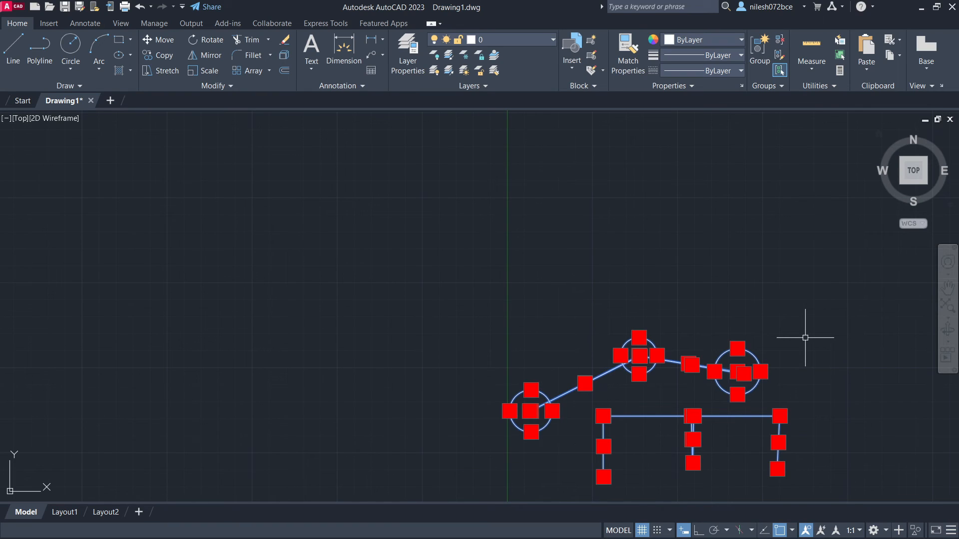
{"action": "key", "text": "Delete"}
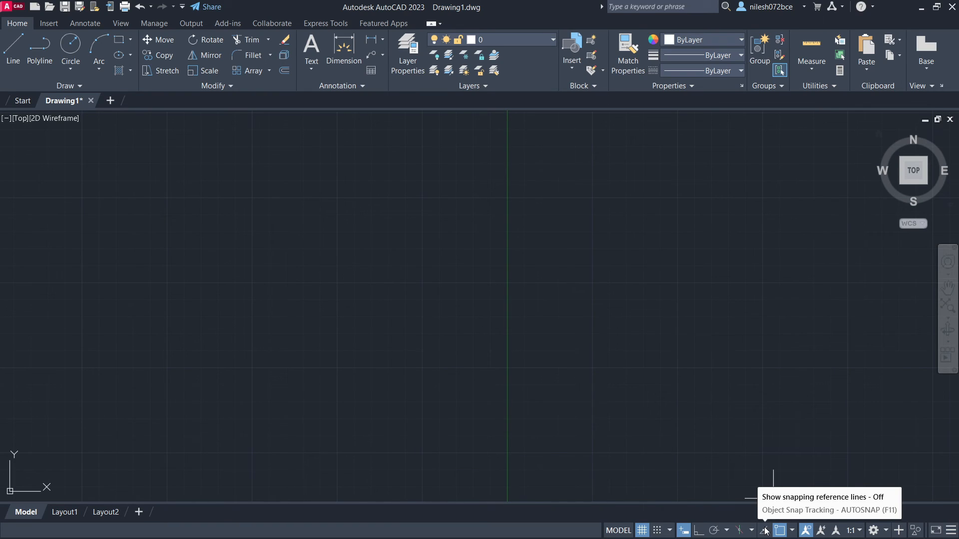
- With ortho and object snap tracking on, draw a closed rectangle of lines about 6.28 by 4.60 units, tracking its lower-left corner from the start point
{"action": "left_click", "coordinate": [13, 48]}
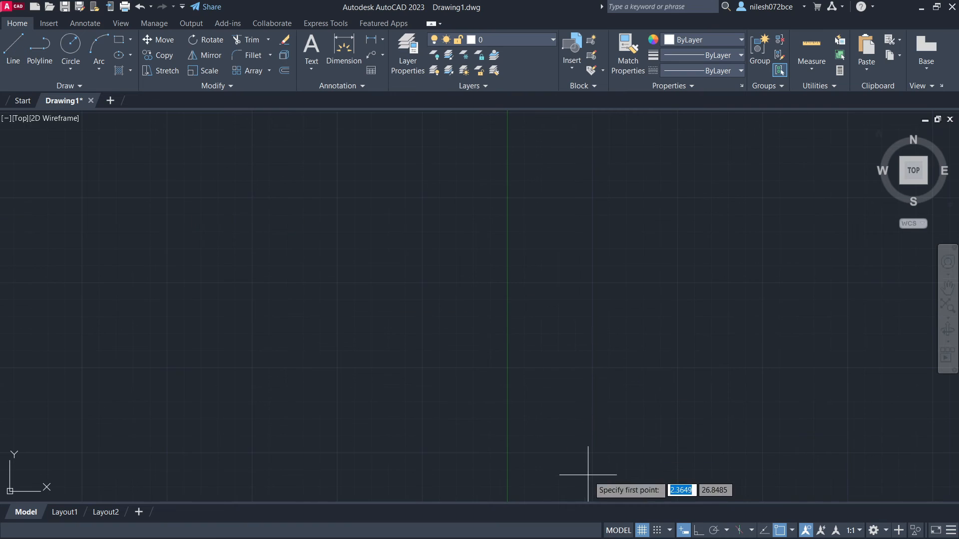
{"action": "key", "text": "F8"}
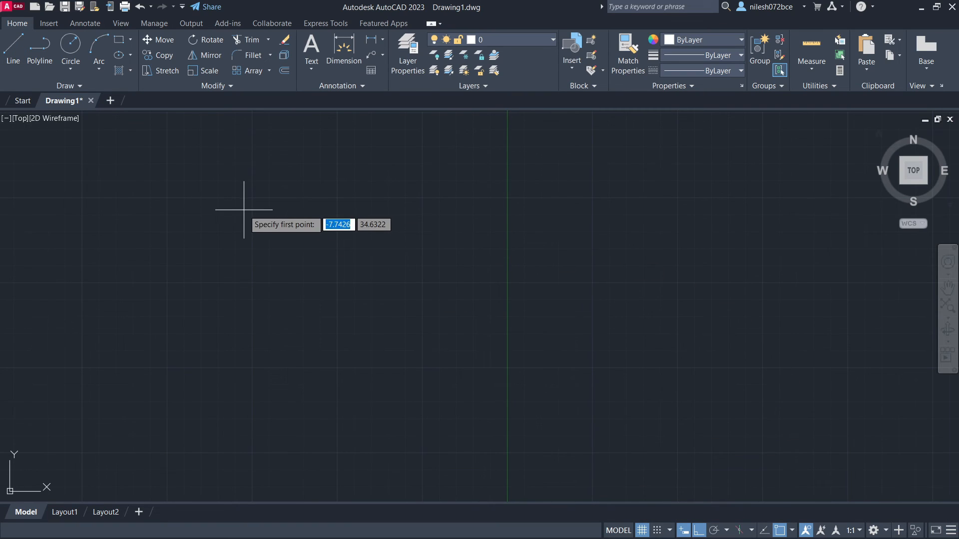
{"action": "left_click", "coordinate": [244, 210]}
{"action": "left_click", "coordinate": [458, 209]}
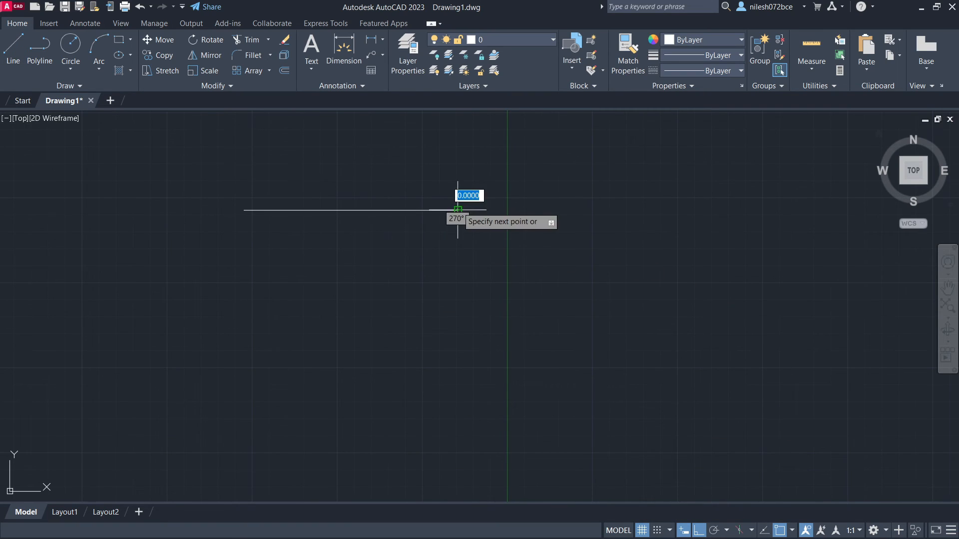
{"action": "left_click", "coordinate": [457, 367]}
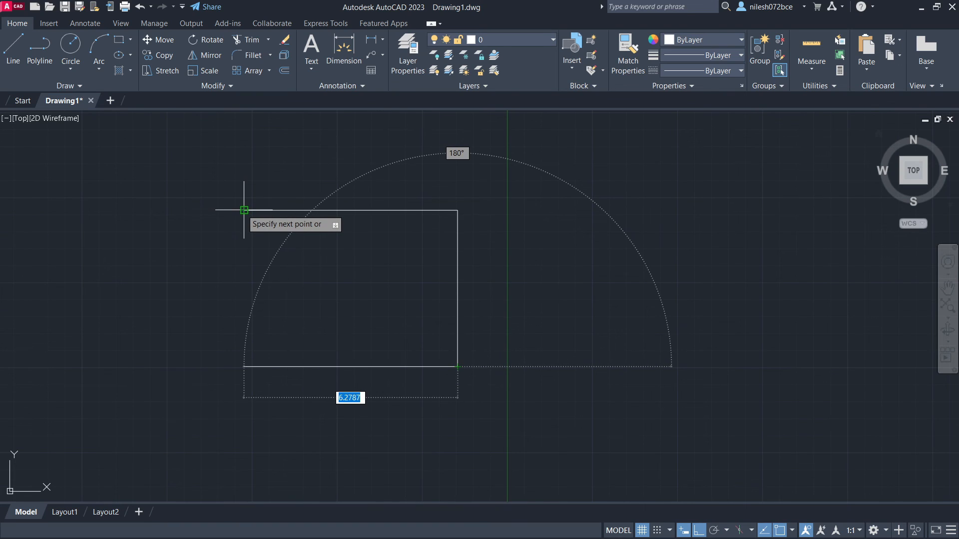
{"action": "left_click", "coordinate": [243, 366]}
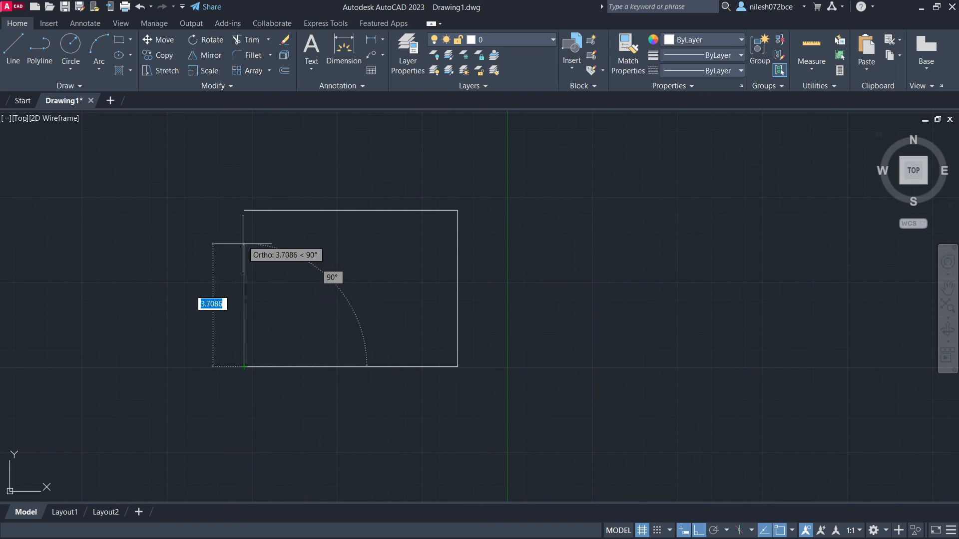
{"action": "left_click", "coordinate": [243, 211]}
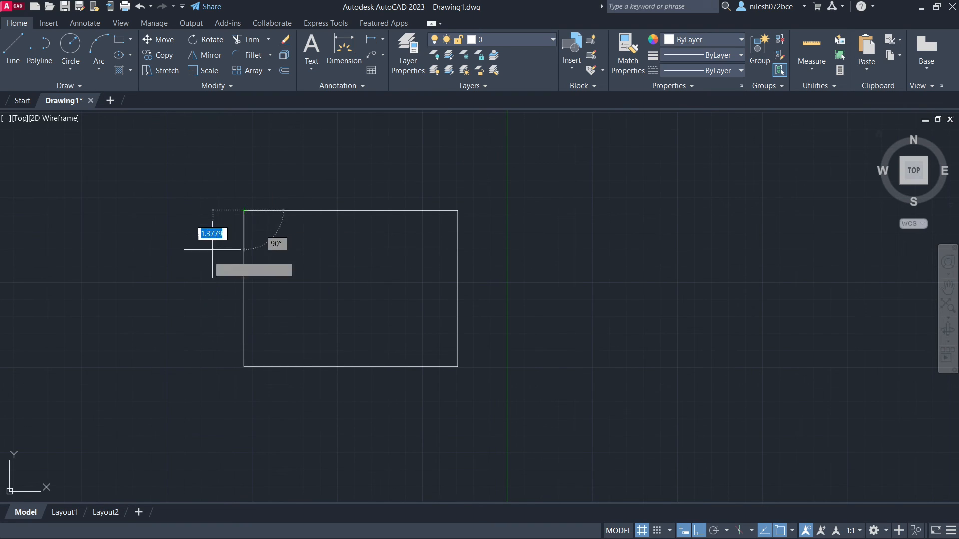
{"action": "key", "text": "Escape"}
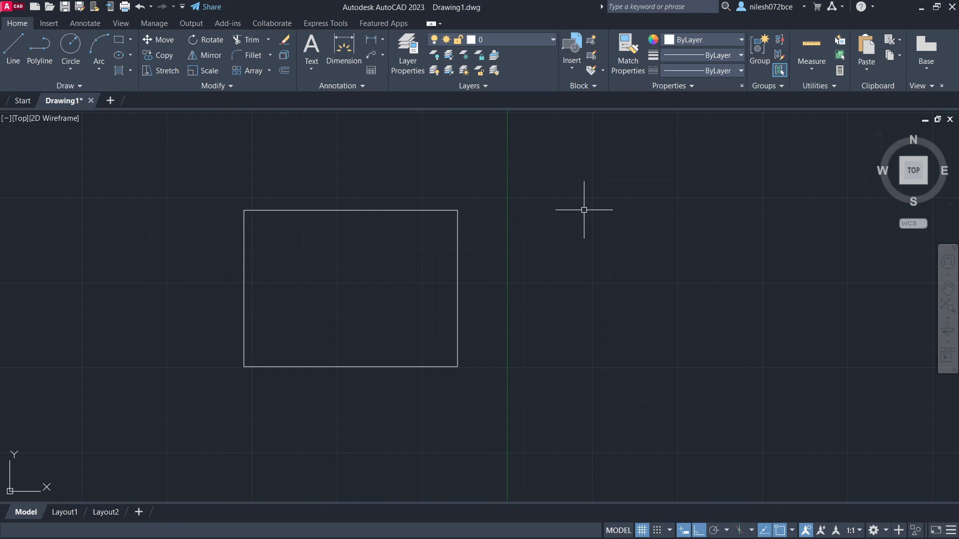
- Draw a second rectangle of lines about 5.35 by 4.60 units right of the first, tracked to its top and bottom edges
{"action": "left_click", "coordinate": [16, 47]}
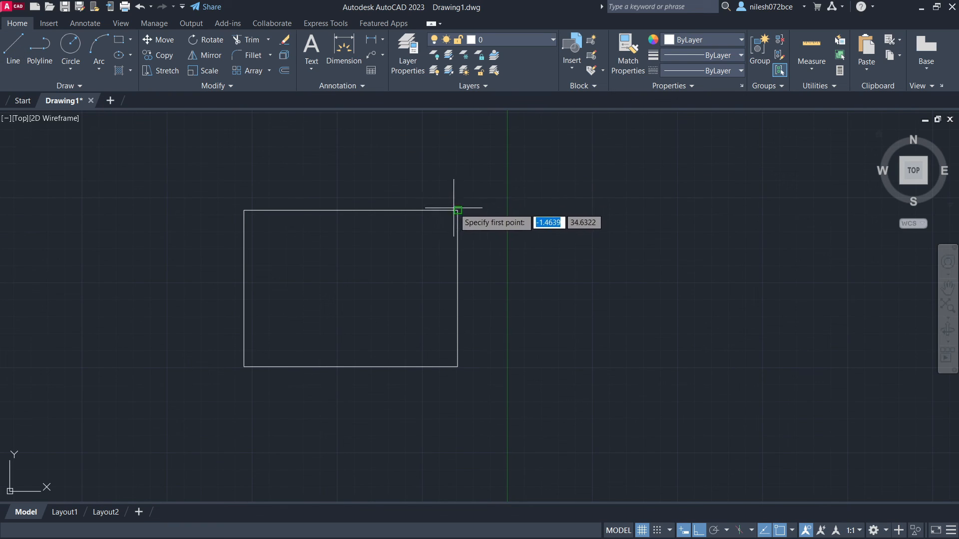
{"action": "left_click", "coordinate": [551, 211]}
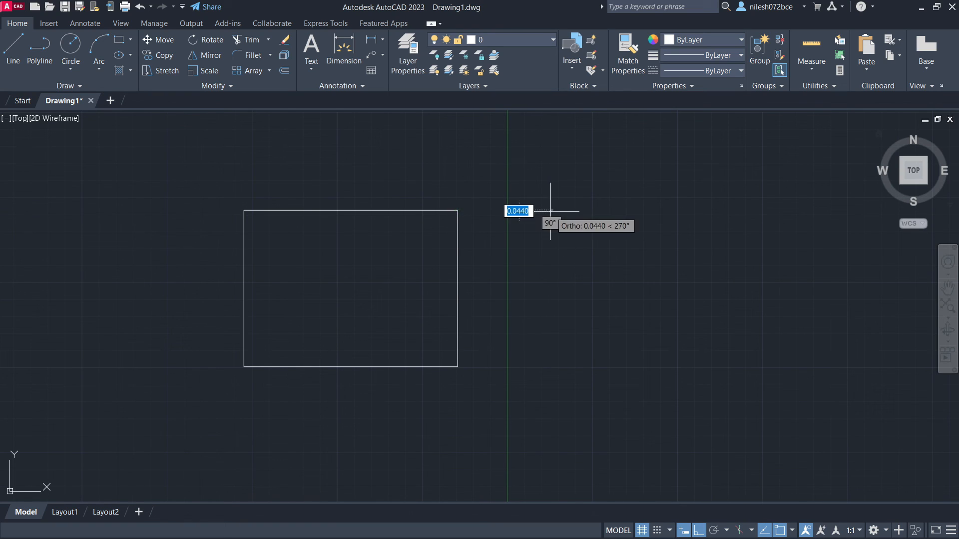
{"action": "left_click", "coordinate": [732, 210]}
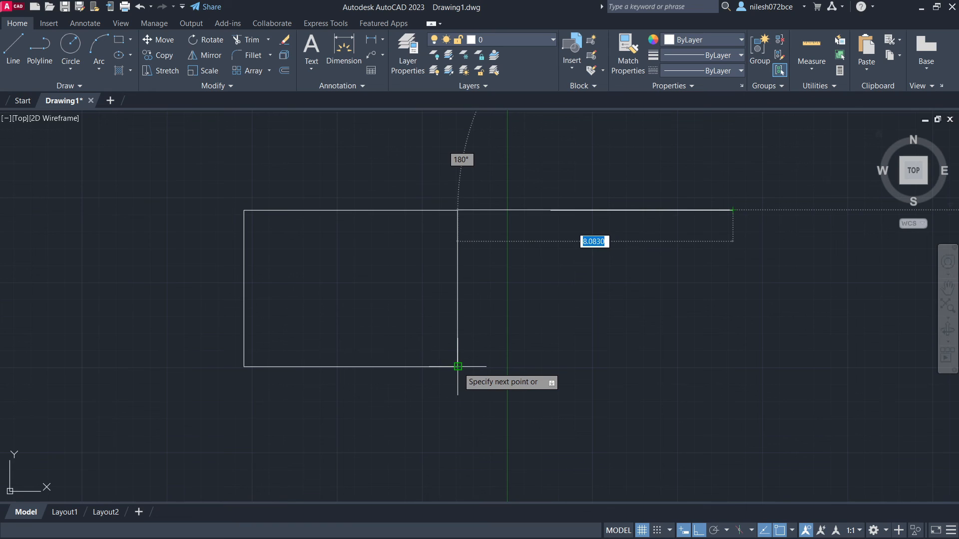
{"action": "left_click", "coordinate": [733, 366]}
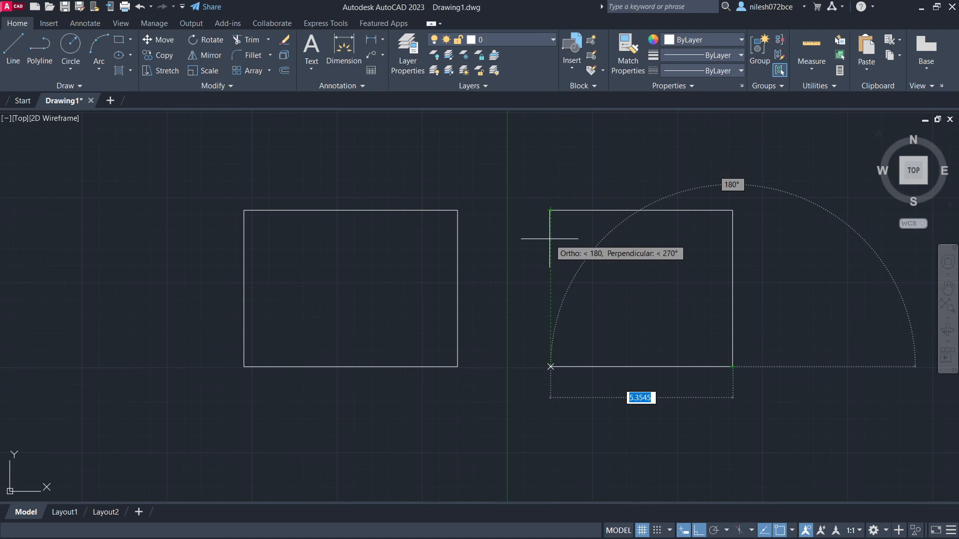
{"action": "left_click", "coordinate": [550, 365]}
{"action": "left_click", "coordinate": [551, 208]}
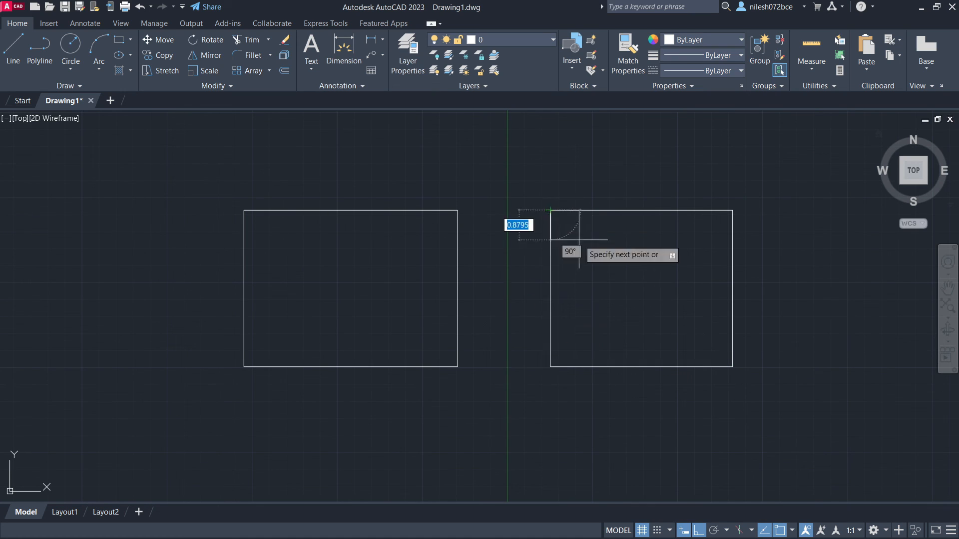
{"action": "key", "text": "Escape"}
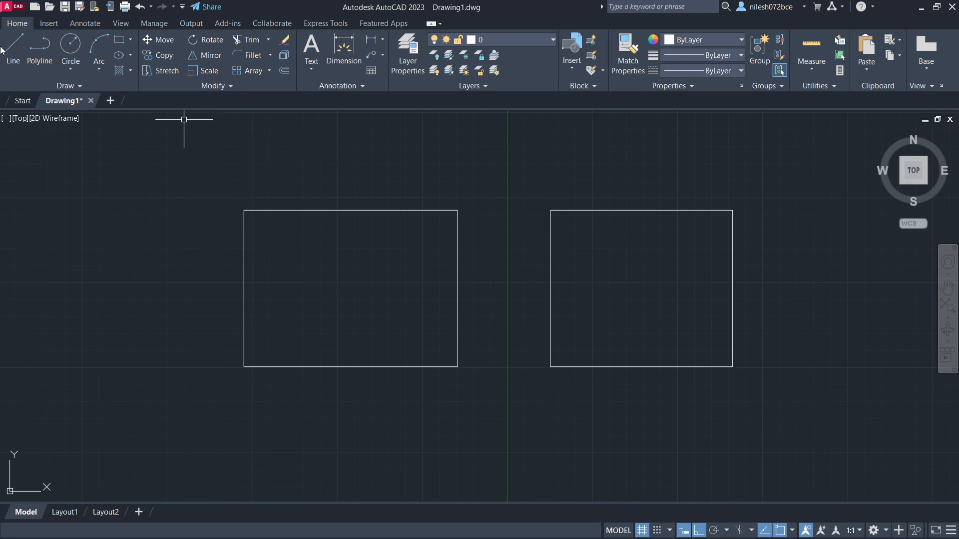
- Draw a circle by eye to the left of the first rectangle, centered near the level of its top edge
{"action": "left_click", "coordinate": [69, 49]}
{"action": "left_click", "coordinate": [91, 216]}
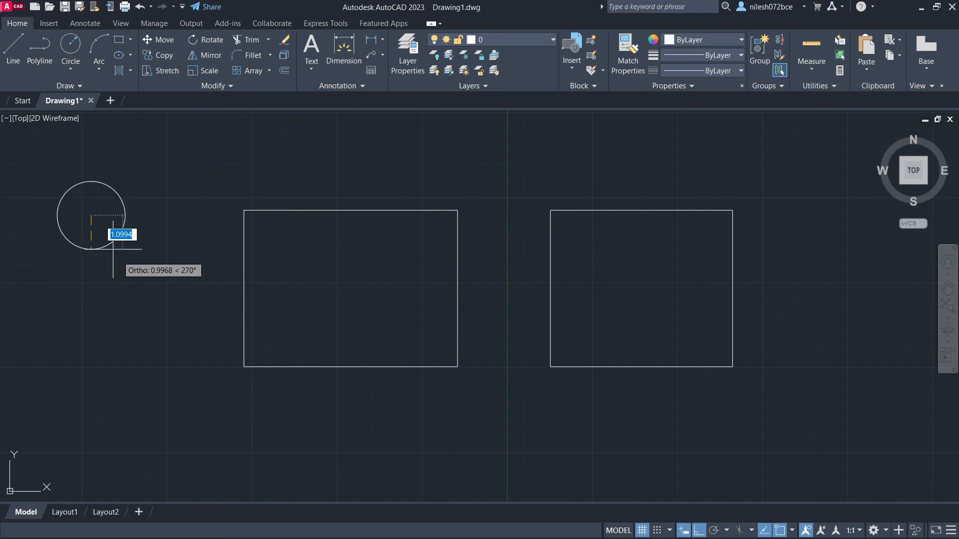
{"action": "left_click", "coordinate": [120, 260]}
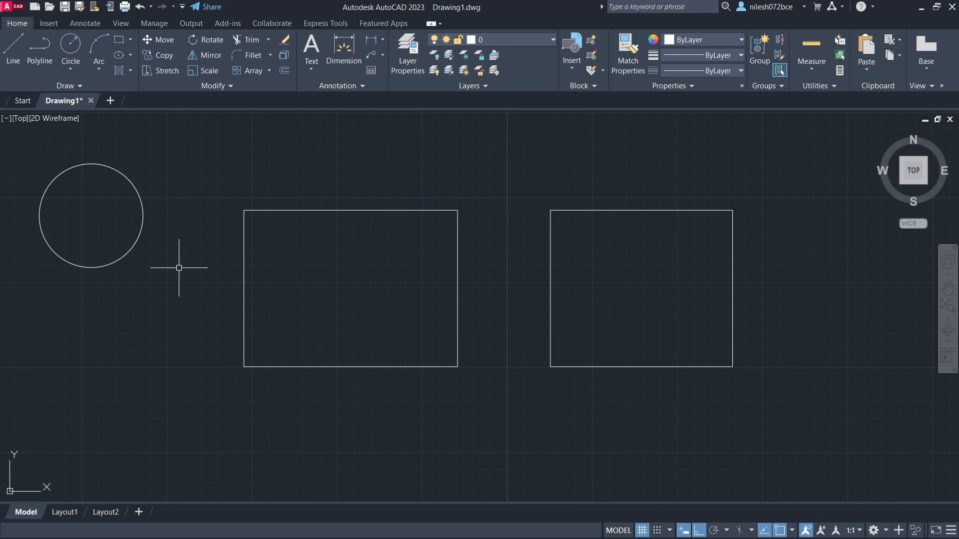
- With ortho off, draw a line from the tracked point below the circle, level with the first rectangle's bottom edge, to that rectangle's upper-left corner
{"action": "left_click", "coordinate": [13, 48]}
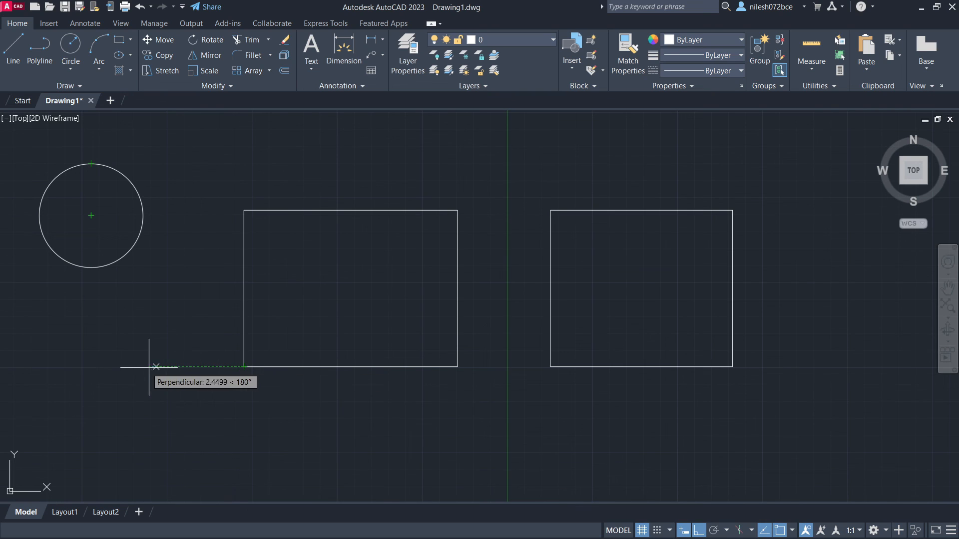
{"action": "left_click", "coordinate": [91, 367]}
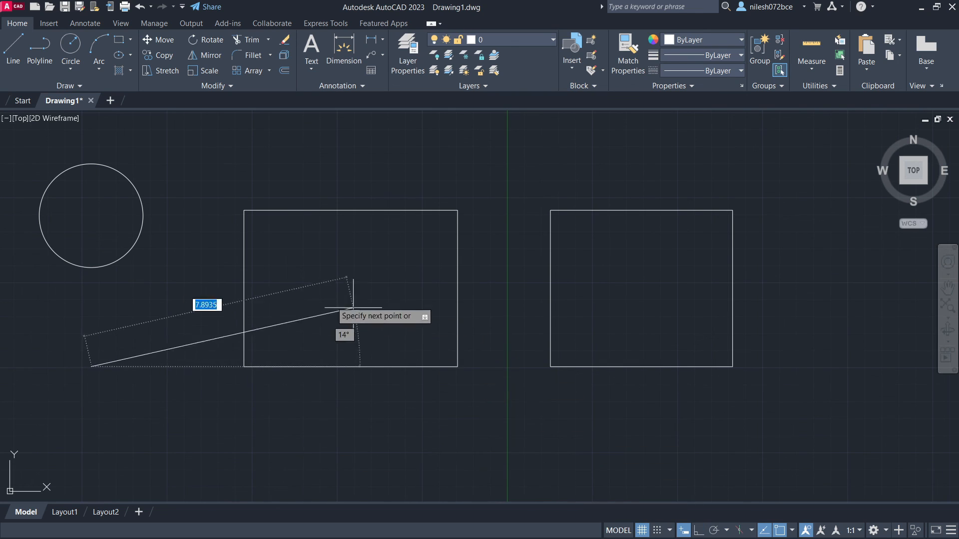
{"action": "left_click", "coordinate": [244, 211]}
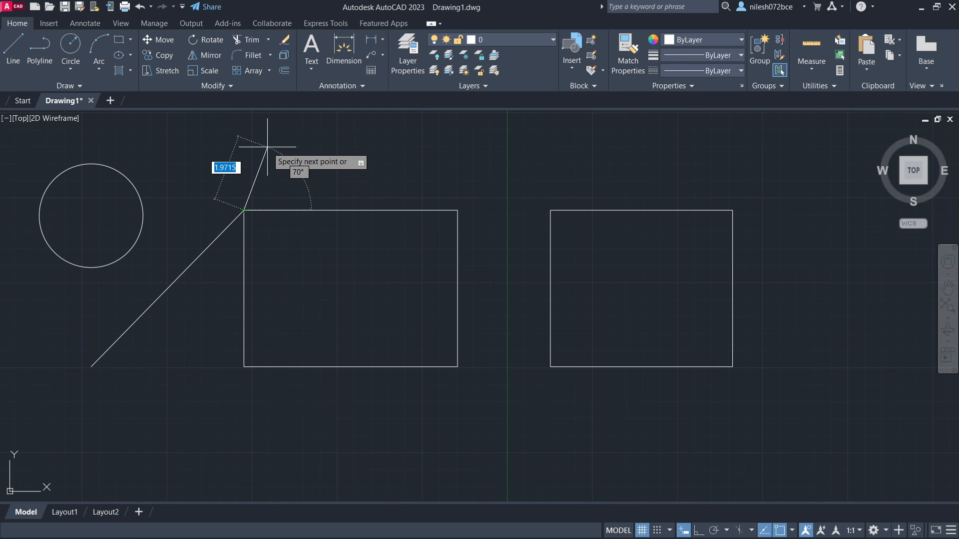
{"action": "key", "text": "Escape"}
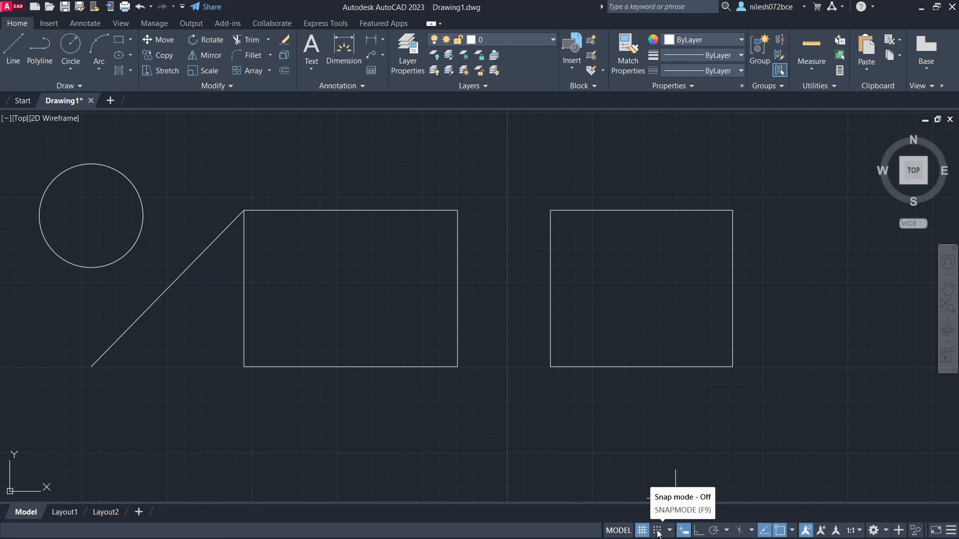
- Turn on ortho mode and replace it with polar tracking
{"action": "left_click", "coordinate": [698, 531]}
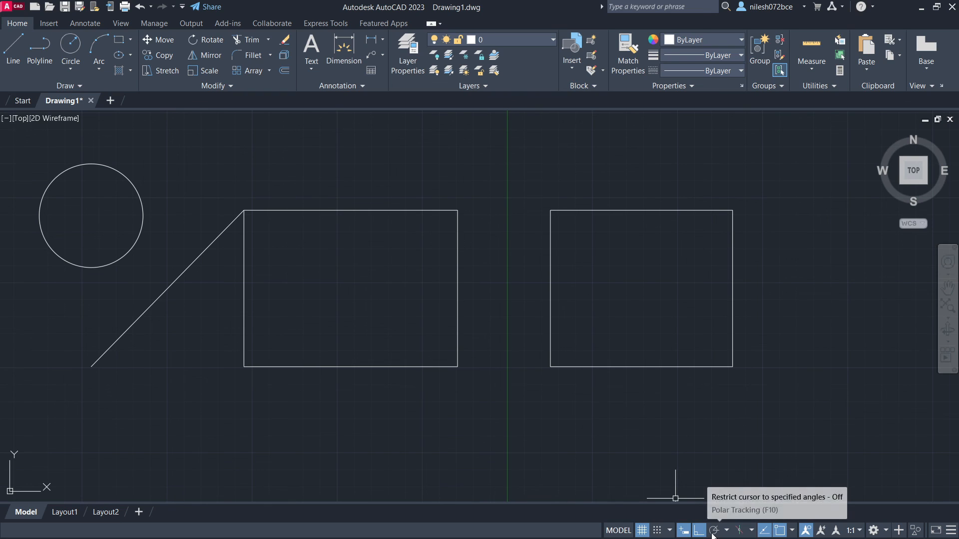
{"action": "left_click", "coordinate": [713, 531]}
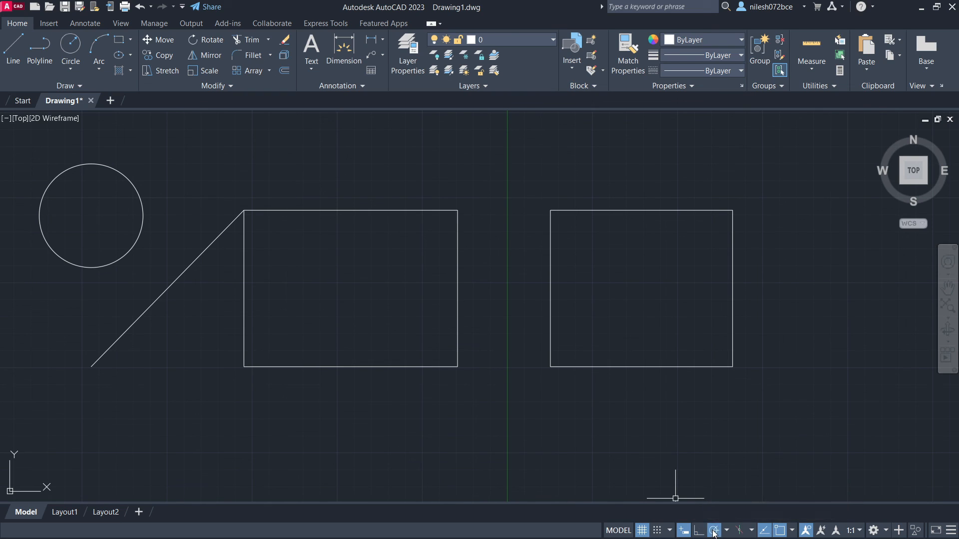